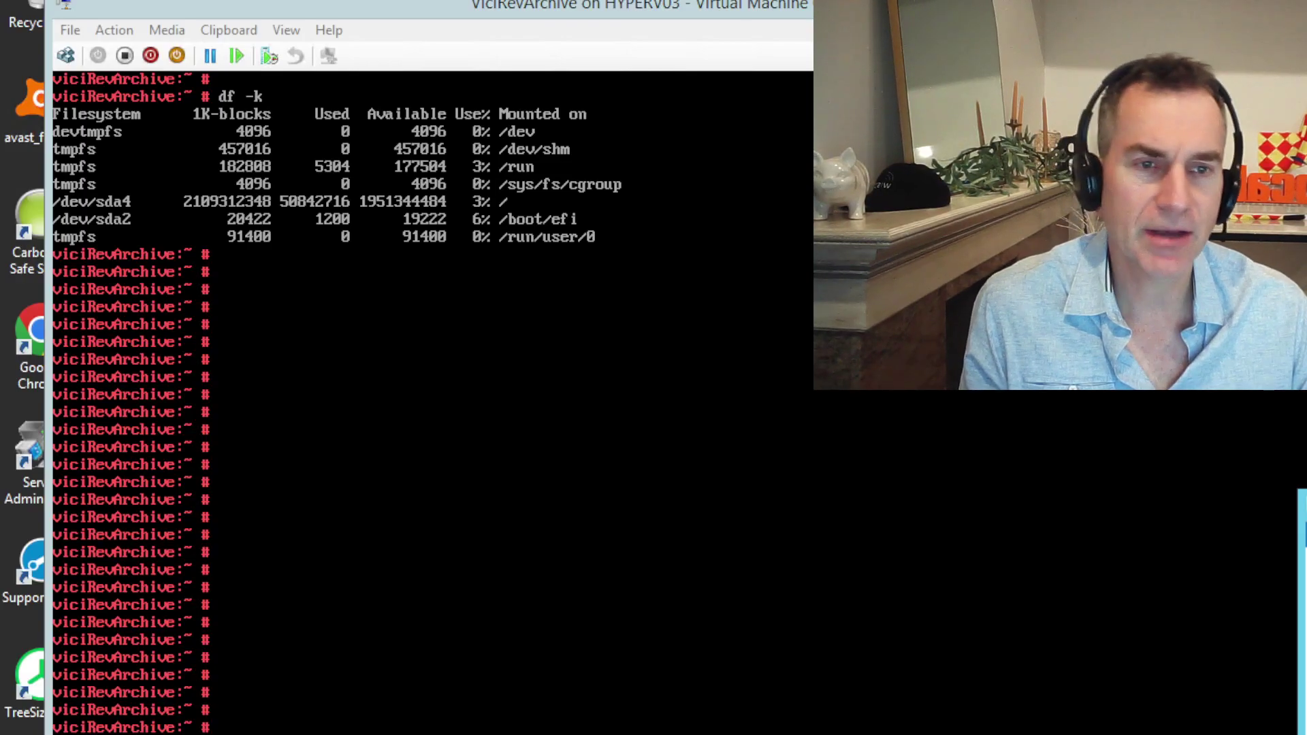
Activate the archive VM console's df output and drag the D:\ViciRevArchive Explorer window beside it
{"action": "left_click", "coordinate": [593, 427]}
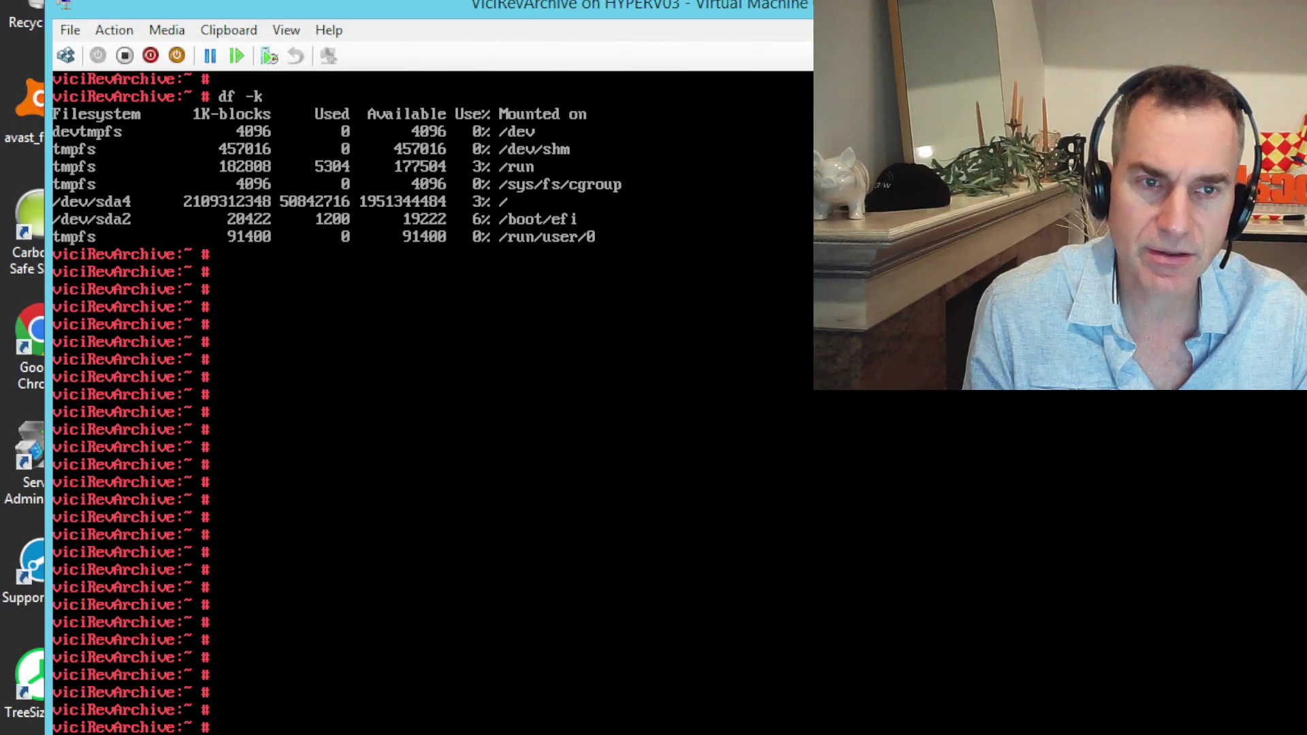
{"action": "left_click_drag", "start_coordinate": [1304, 477], "coordinate": [376, 305]}
Select the ViciRevArchive disk image and widen Explorer to show its 380,375,040 KB size
{"action": "left_click", "coordinate": [962, 407]}
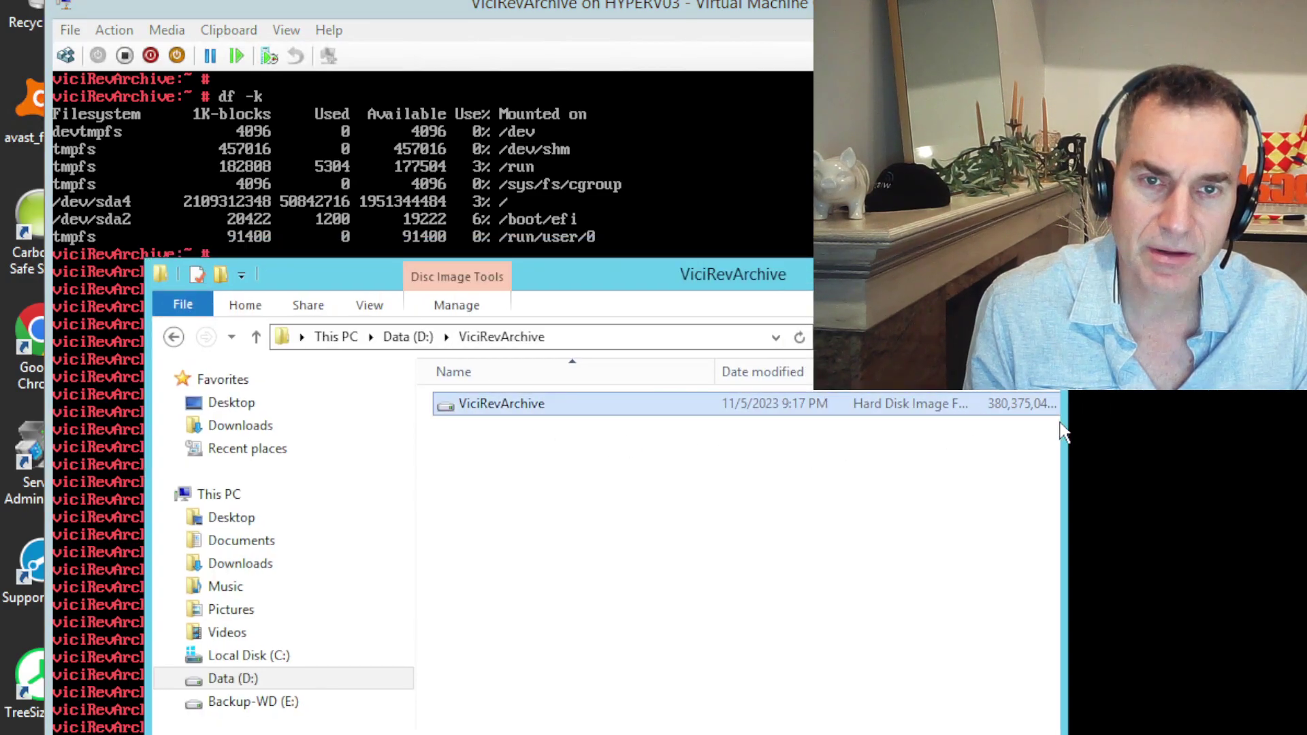
{"action": "left_click_drag", "start_coordinate": [1062, 430], "coordinate": [1124, 428]}
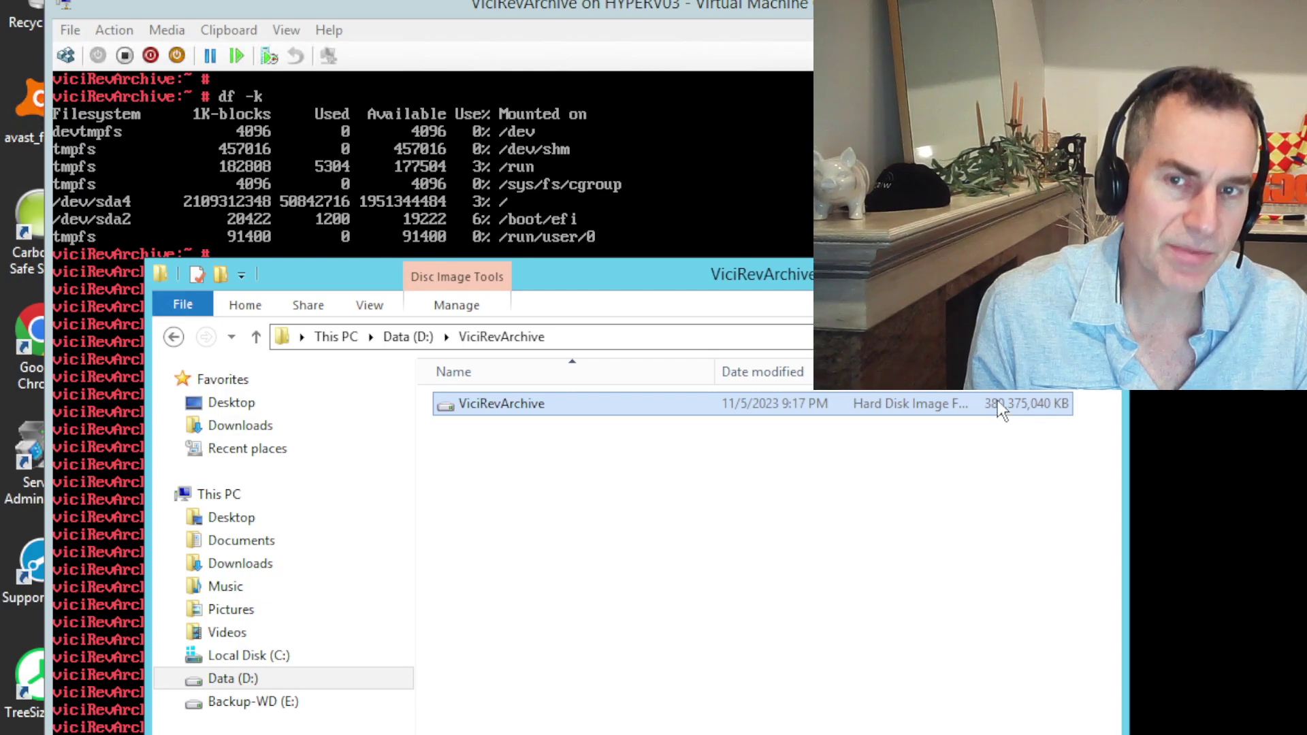
{"action": "left_click_drag", "start_coordinate": [794, 282], "coordinate": [735, 384]}
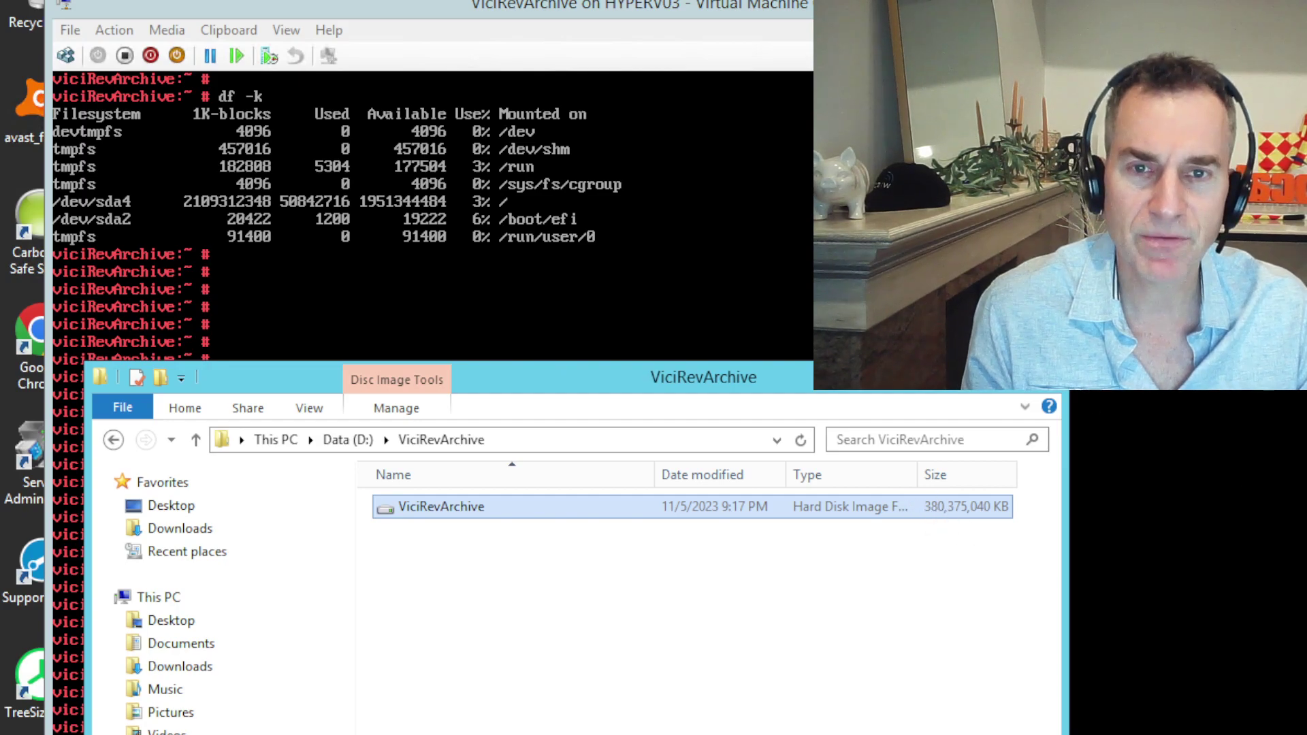
Run 'shutdown now' in the ViciRevArchive console, then select GParted Gen2 in Hyper-V Manager
{"action": "left_click", "coordinate": [376, 233]}
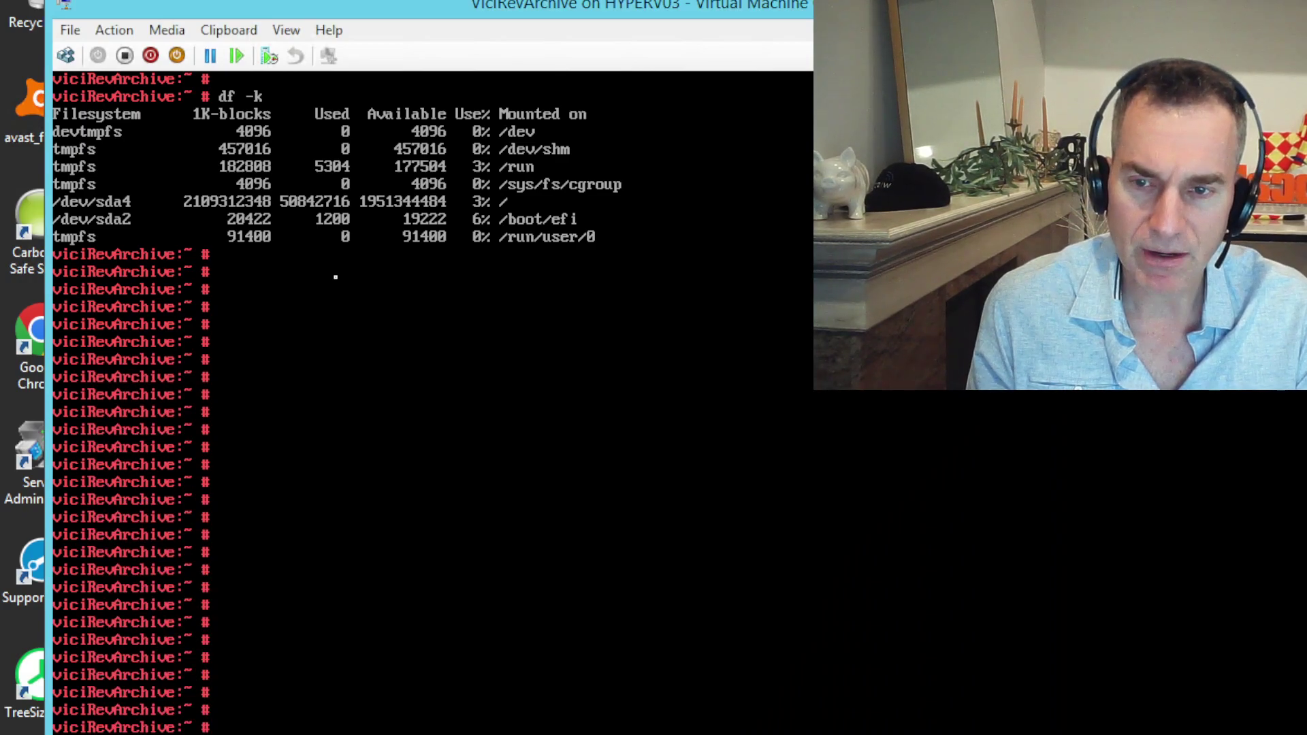
{"action": "key", "text": "Return"}
{"action": "key", "text": "Return"}
{"action": "key", "text": "Return"}
{"action": "key", "text": "Return"}
{"action": "key", "text": "Return"}
{"action": "key", "text": "Return"}
{"action": "key", "text": "Return"}
{"action": "key", "text": "Return"}
{"action": "key", "text": "Return"}
{"action": "key", "text": "Return"}
{"action": "key", "text": "Return"}
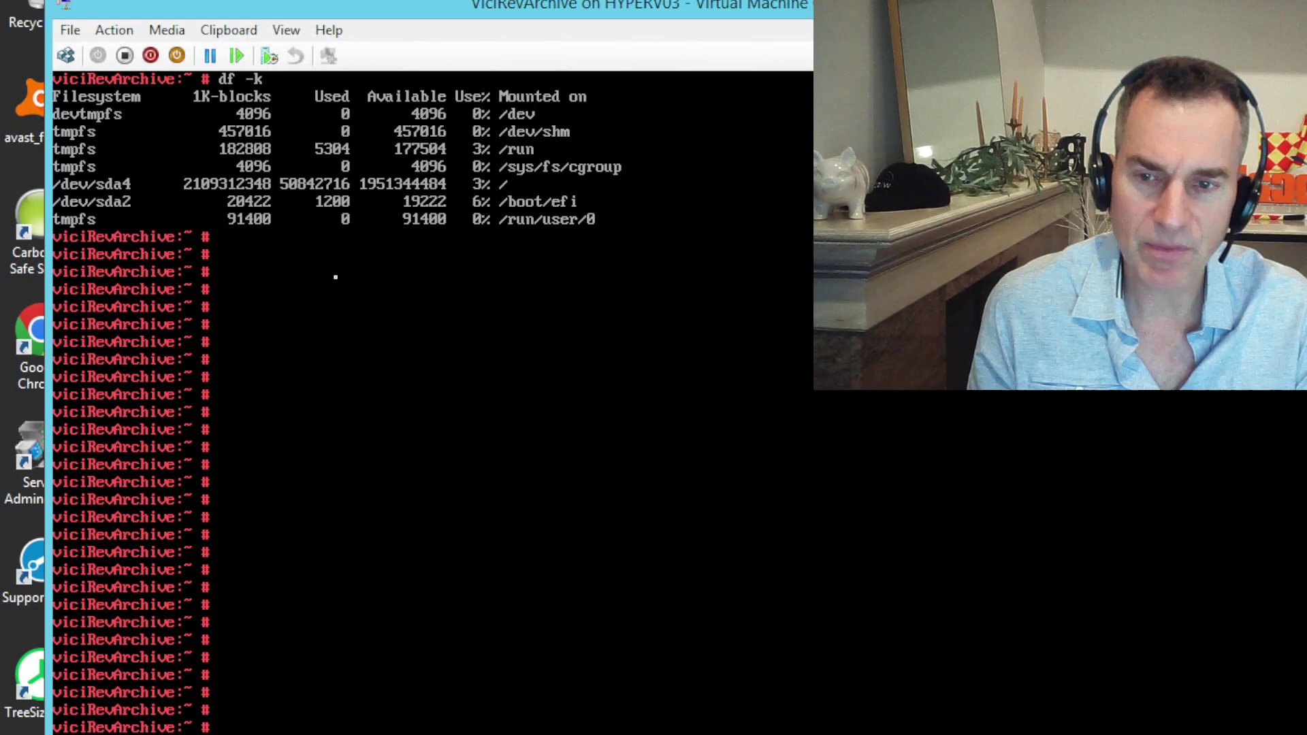
{"action": "type", "text": "shutdown now"}
{"action": "key", "text": "Return"}
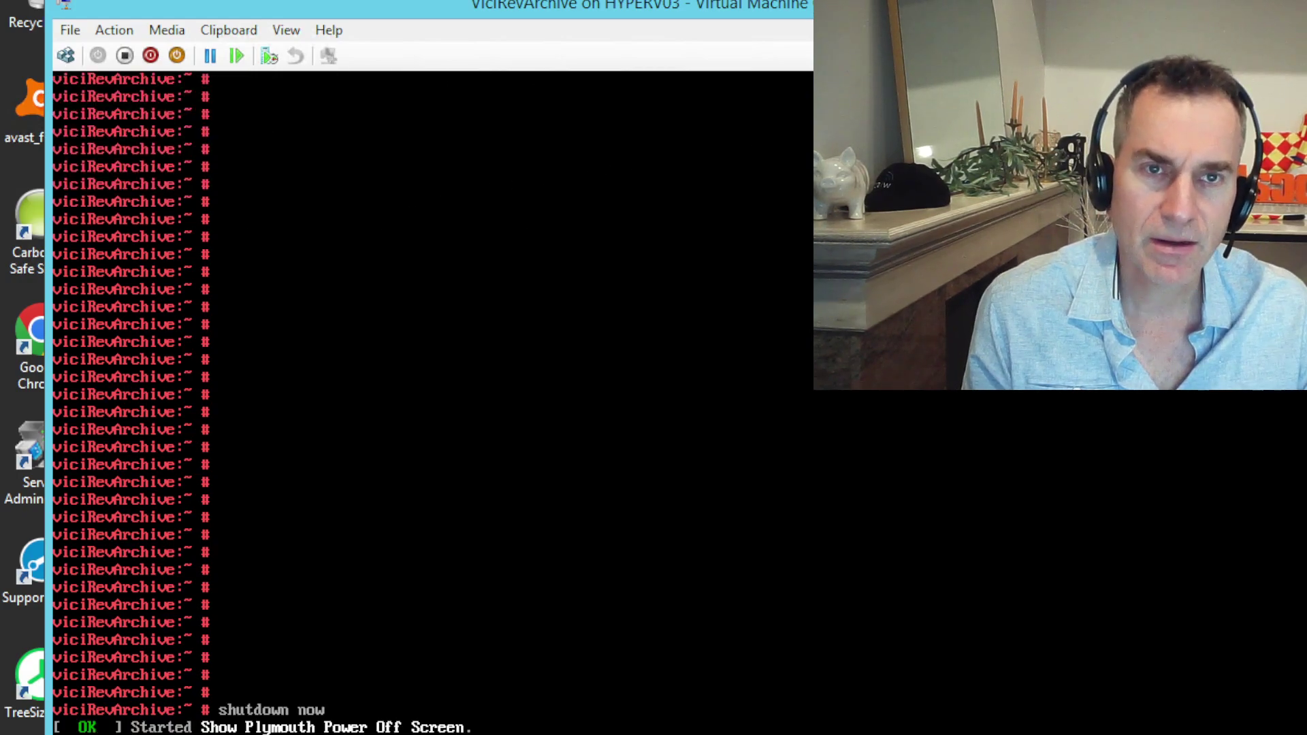
{"action": "key", "text": "alt+Tab"}
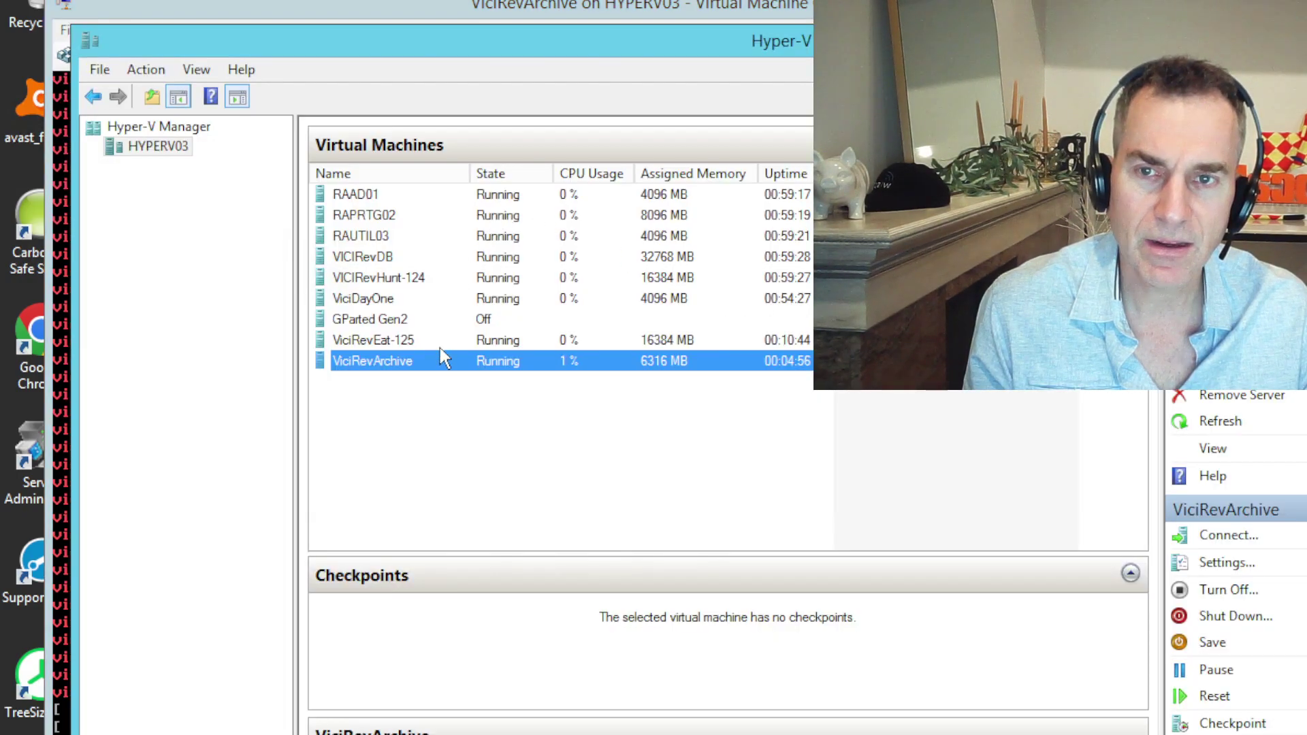
{"action": "left_click", "coordinate": [391, 324]}
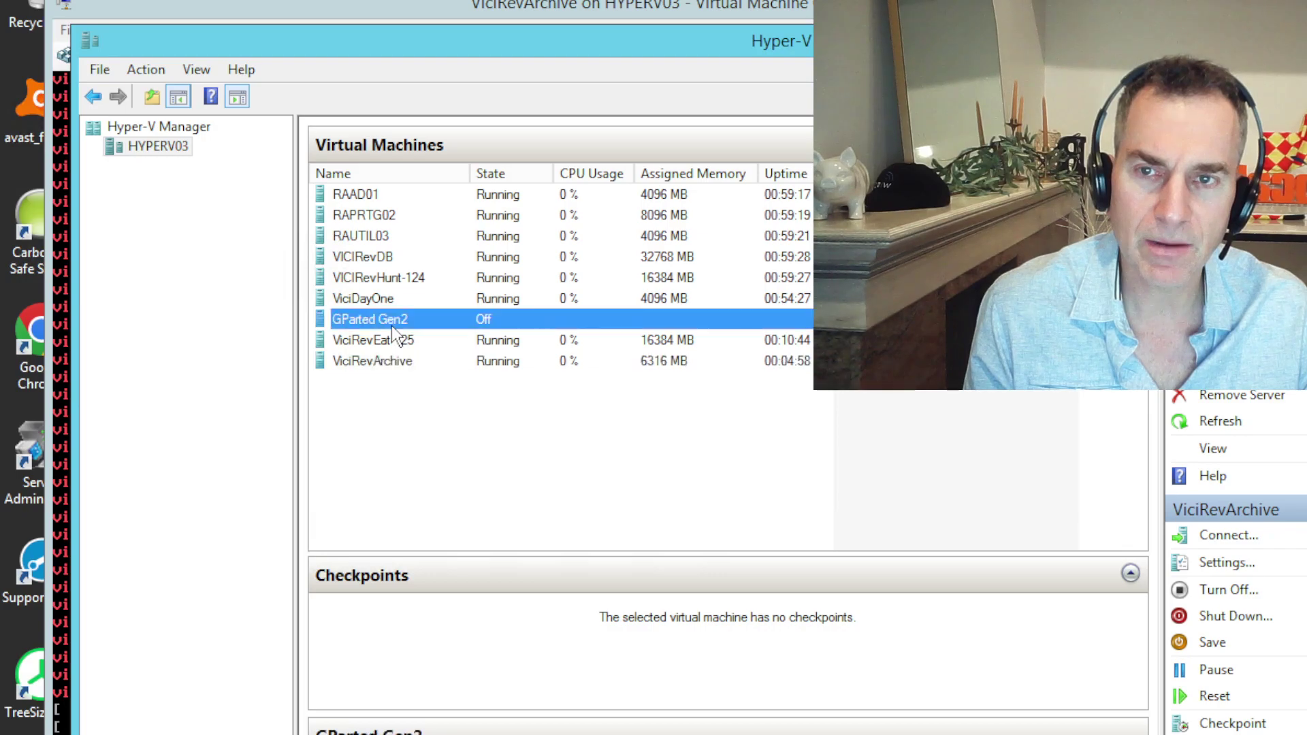
Open GParted Gen2's settings and review its DVD drive ISO path and hard drive
{"action": "right_click", "coordinate": [476, 320]}
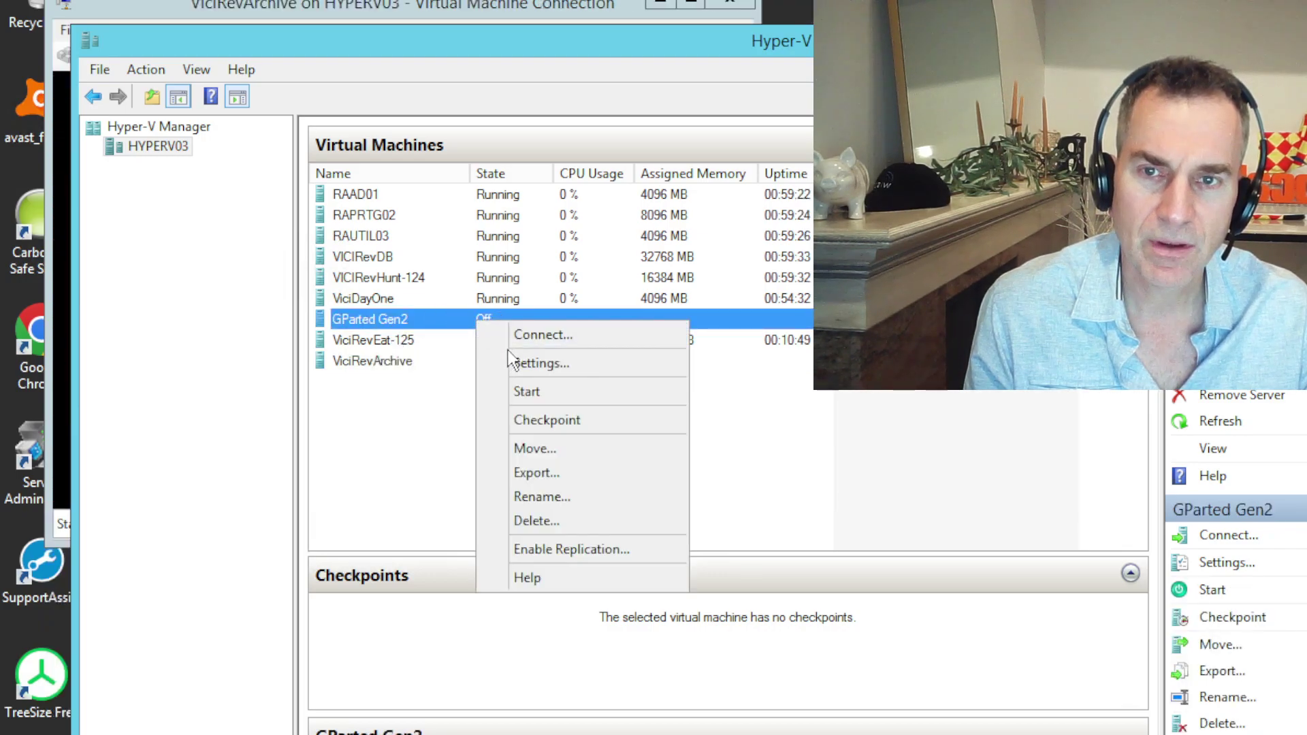
{"action": "left_click", "coordinate": [528, 355]}
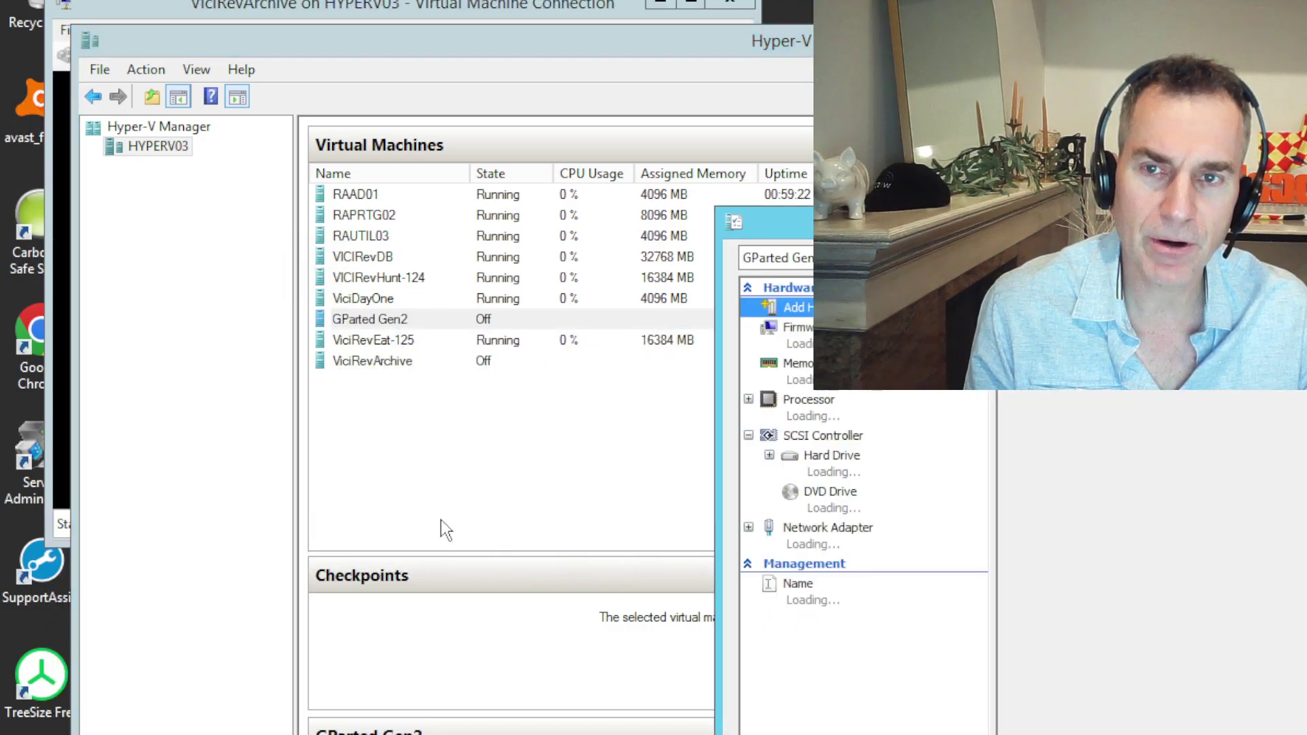
{"action": "left_click_drag", "start_coordinate": [896, 244], "coordinate": [195, 174]}
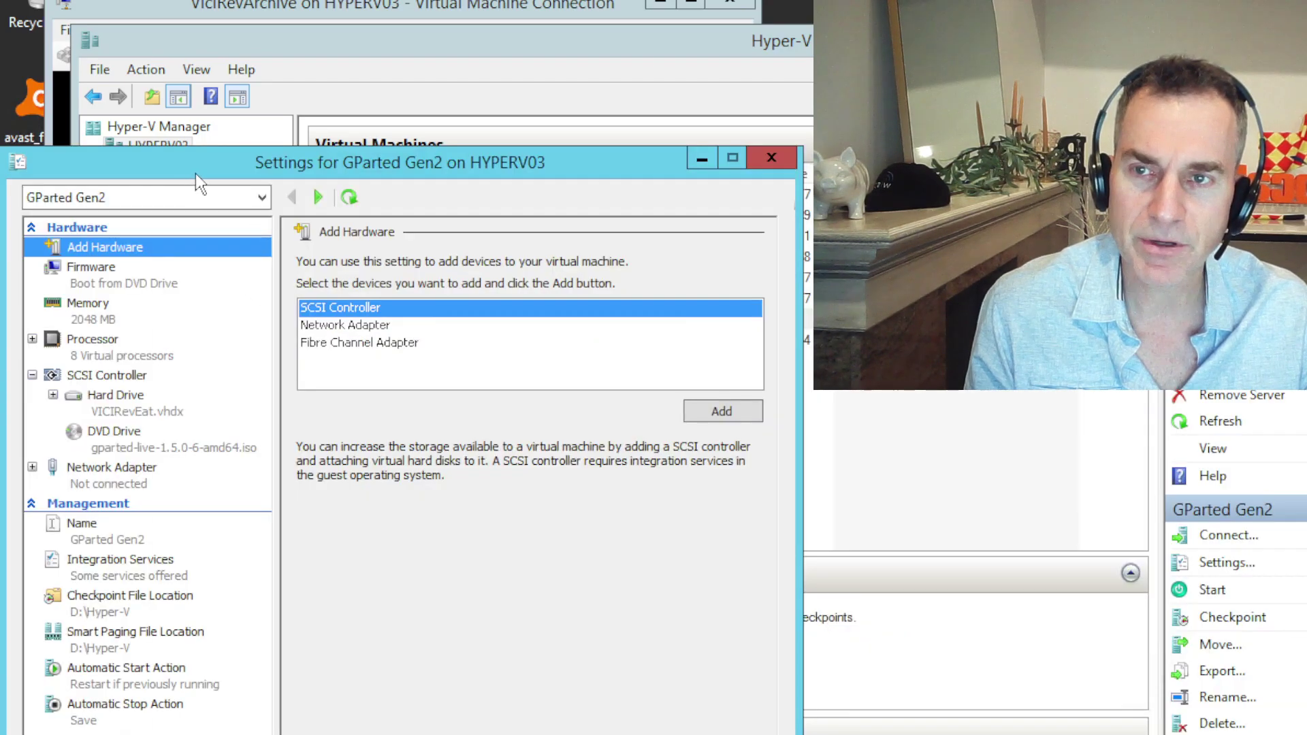
{"action": "left_click", "coordinate": [125, 441]}
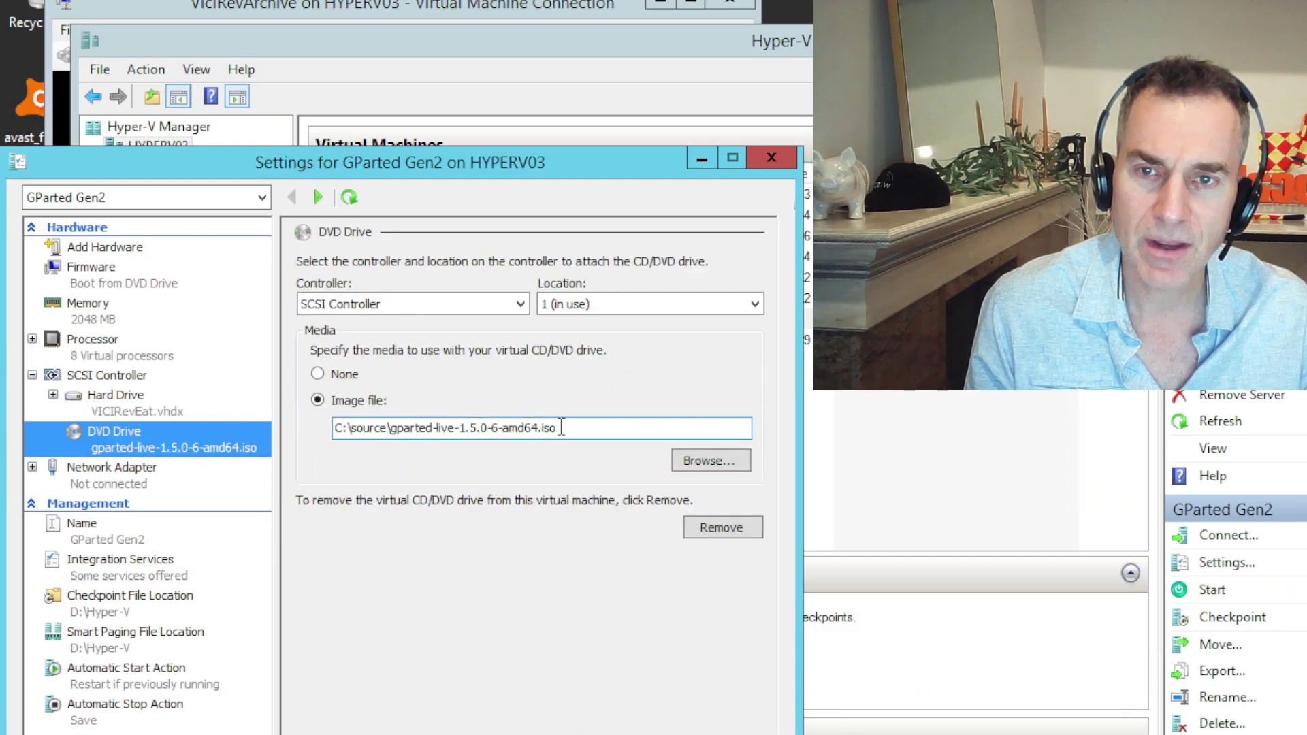
{"action": "left_click_drag", "start_coordinate": [722, 429], "coordinate": [259, 414]}
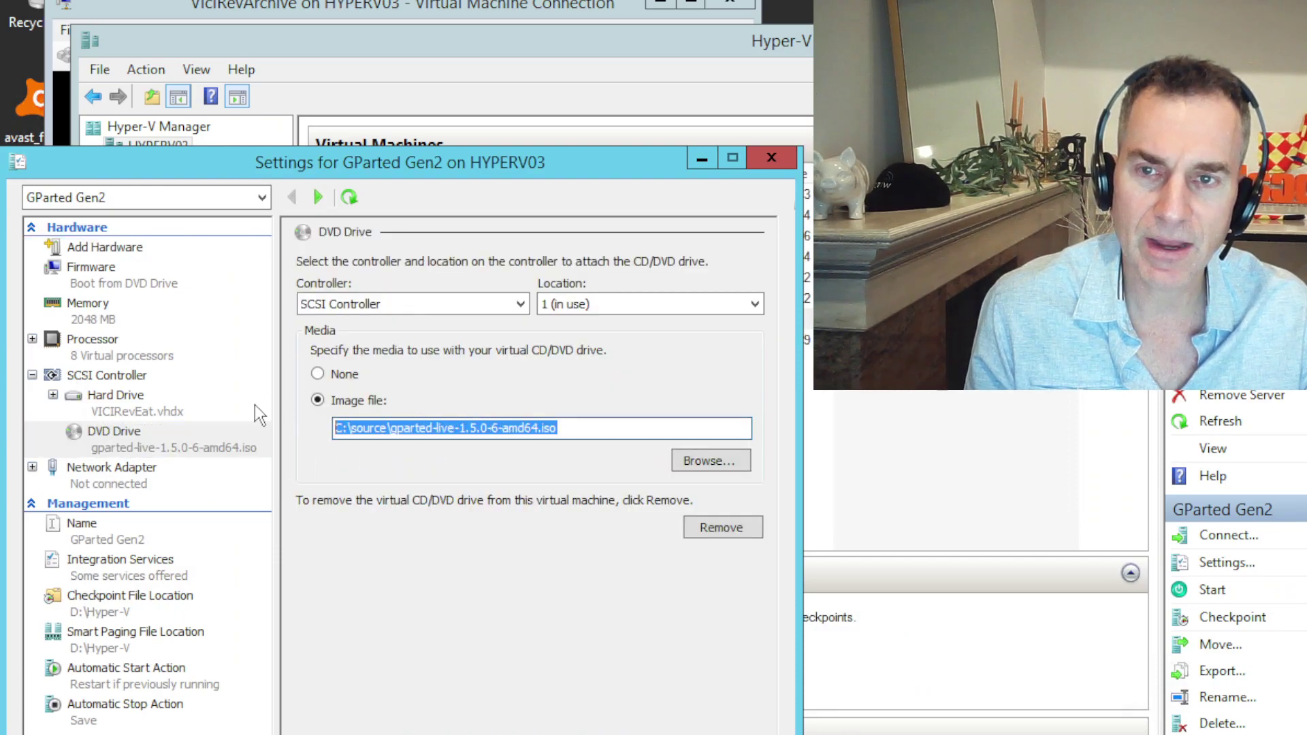
{"action": "left_click", "coordinate": [135, 413]}
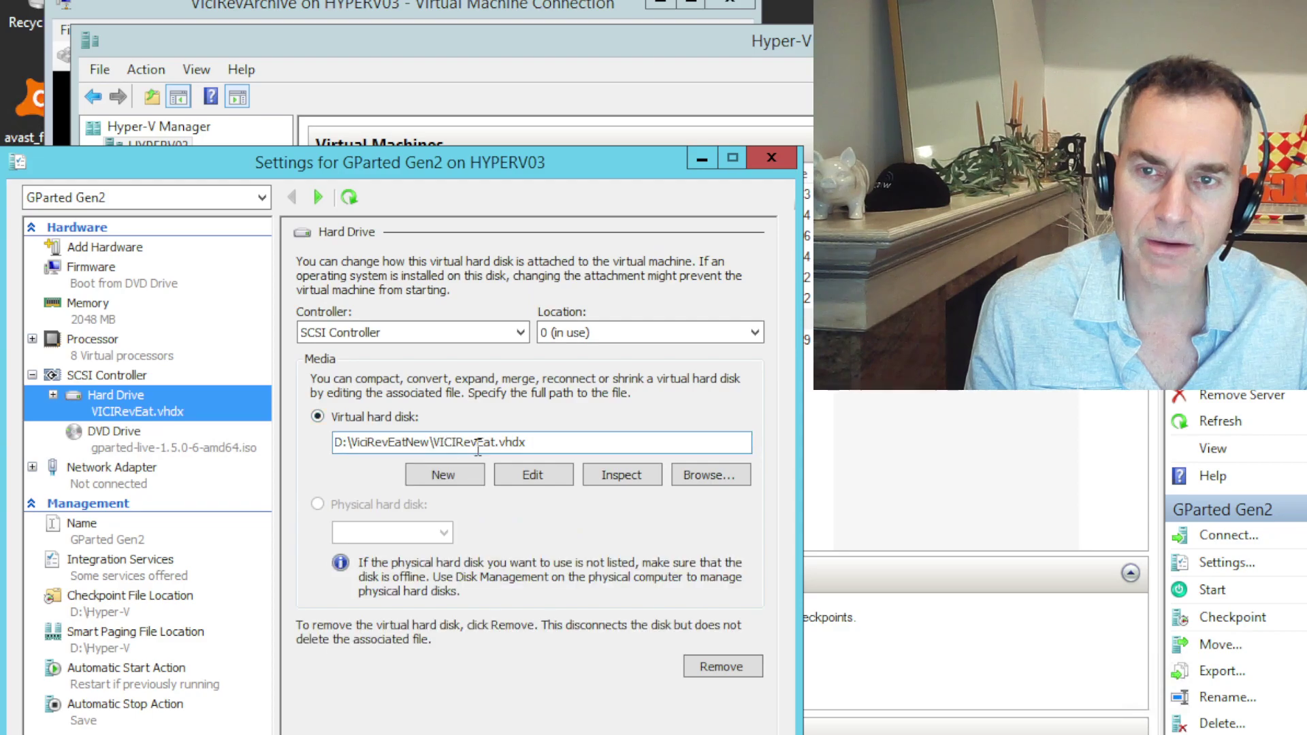
Start the Edit Virtual Hard Disk wizard, reach the Expand option, then cancel it
{"action": "left_click", "coordinate": [522, 477]}
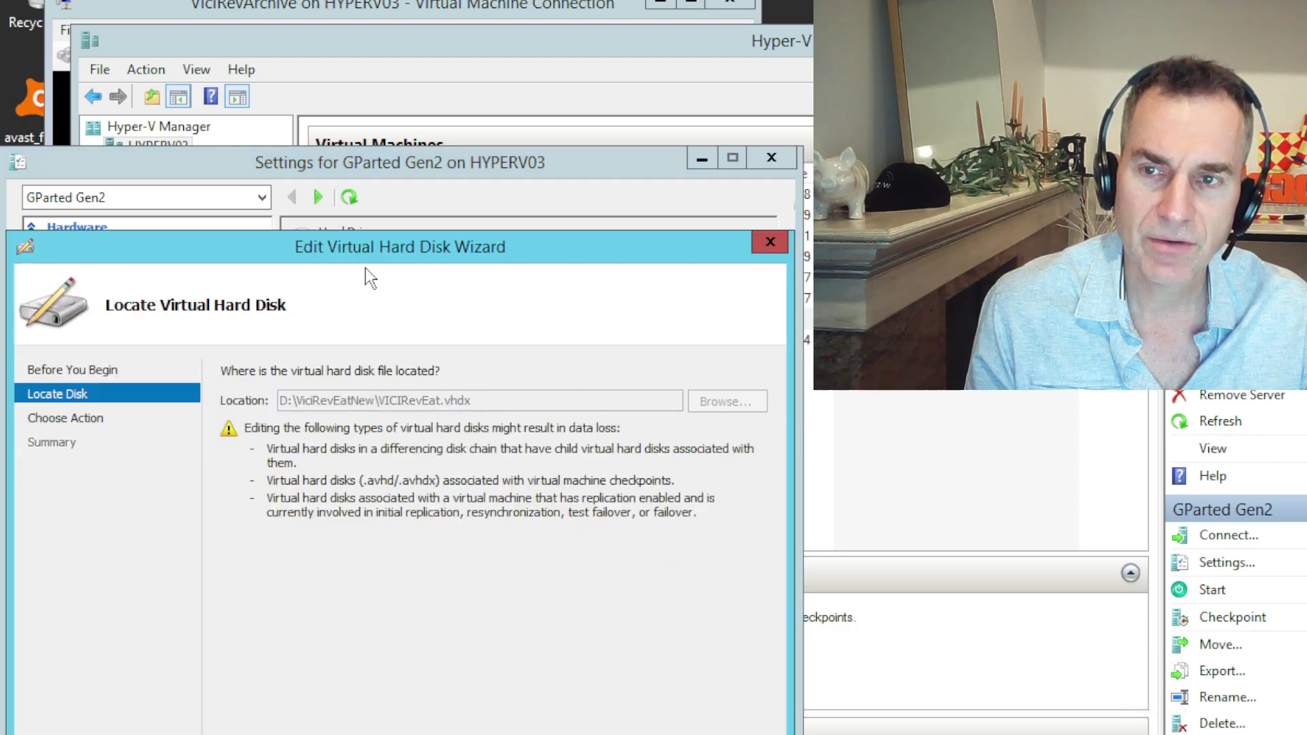
{"action": "left_click_drag", "start_coordinate": [487, 398], "coordinate": [366, 221]}
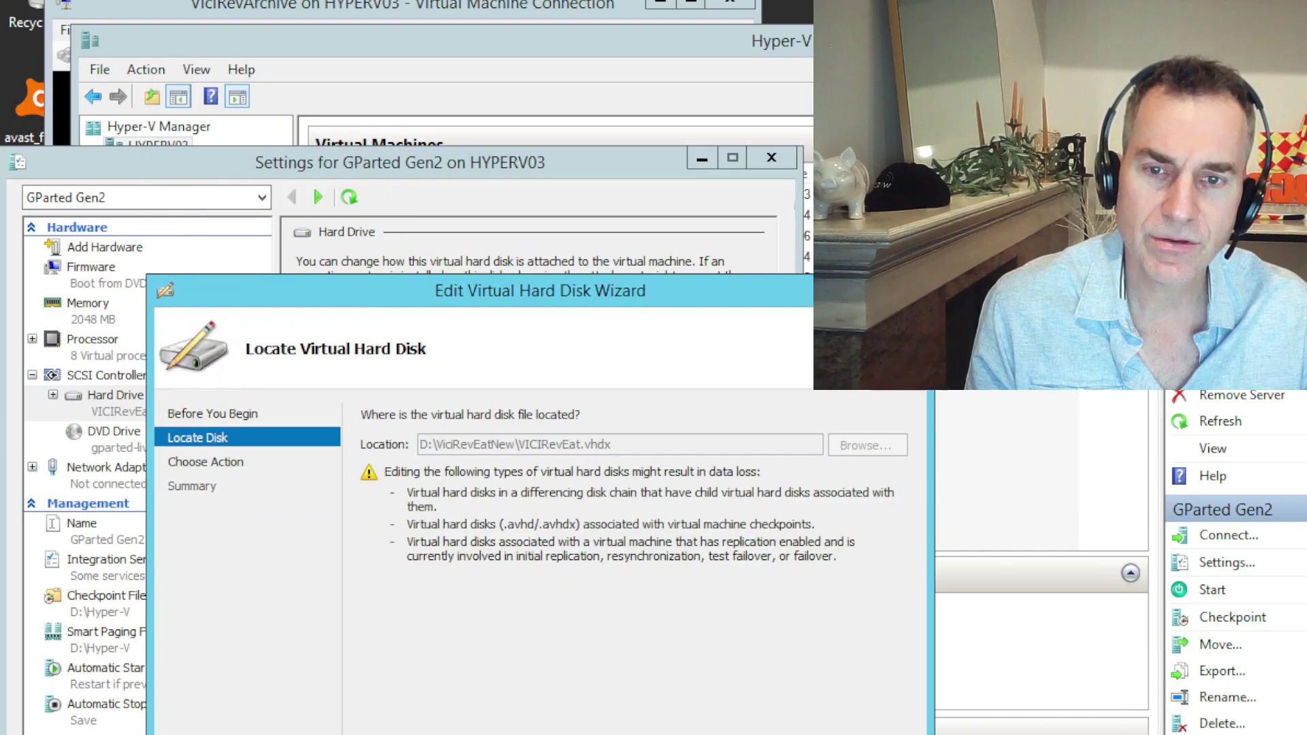
{"action": "key", "text": "Return"}
{"action": "left_click", "coordinate": [369, 505]}
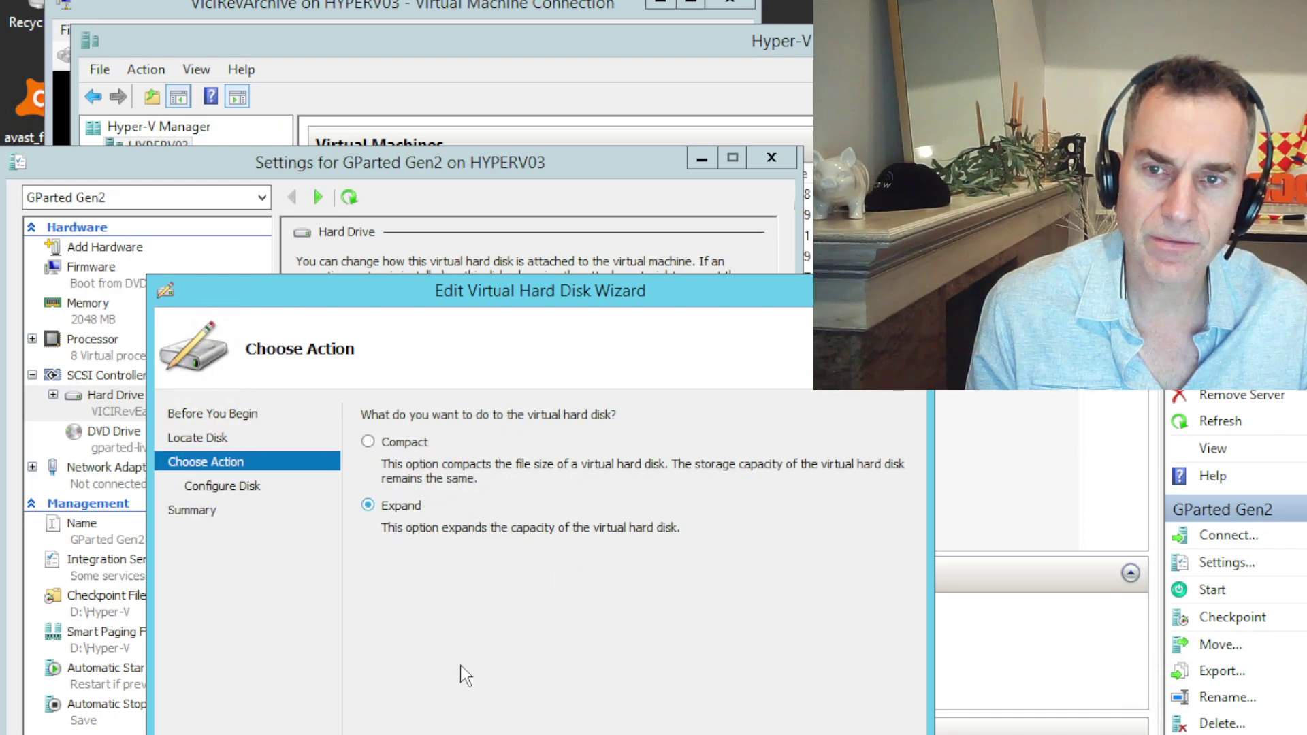
{"action": "key", "text": "Escape"}
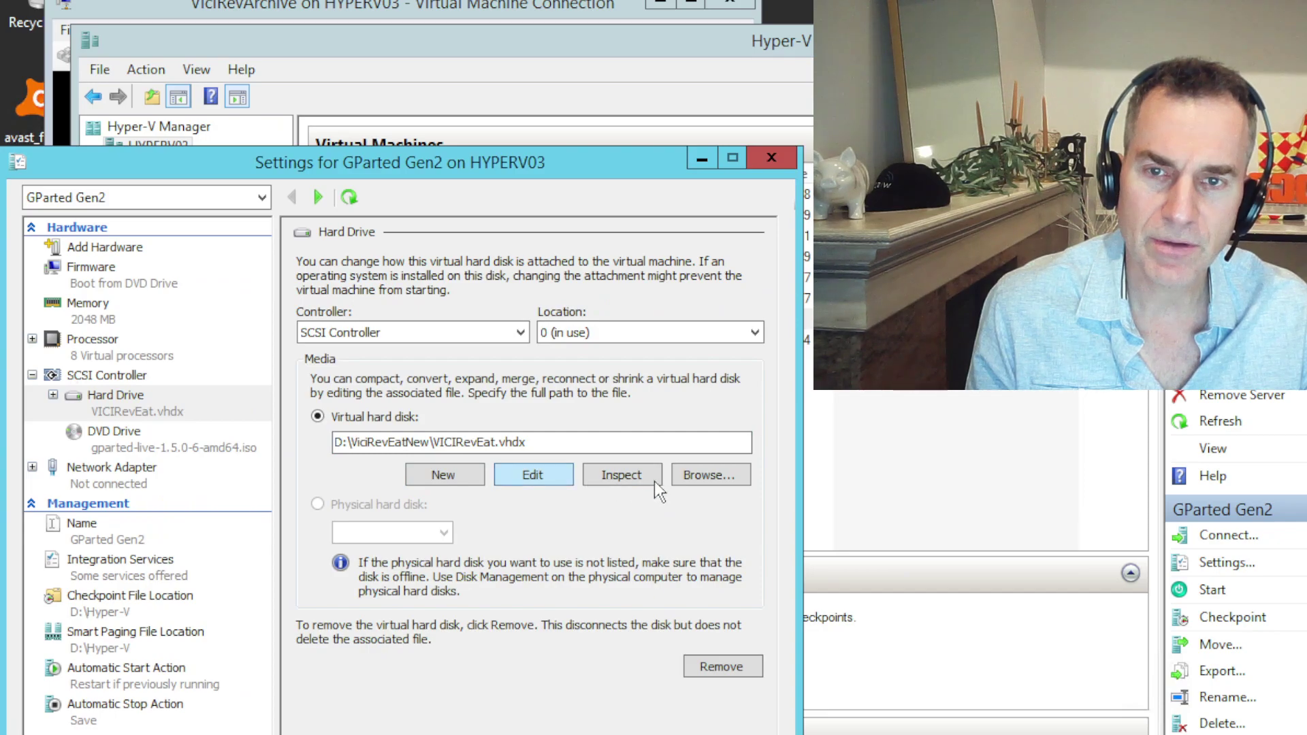
Attach D:\ViciRevArchive\ViciRevArchive.vhdx as the hard drive in place of VICIRevEat.vhdx
{"action": "left_click", "coordinate": [705, 477]}
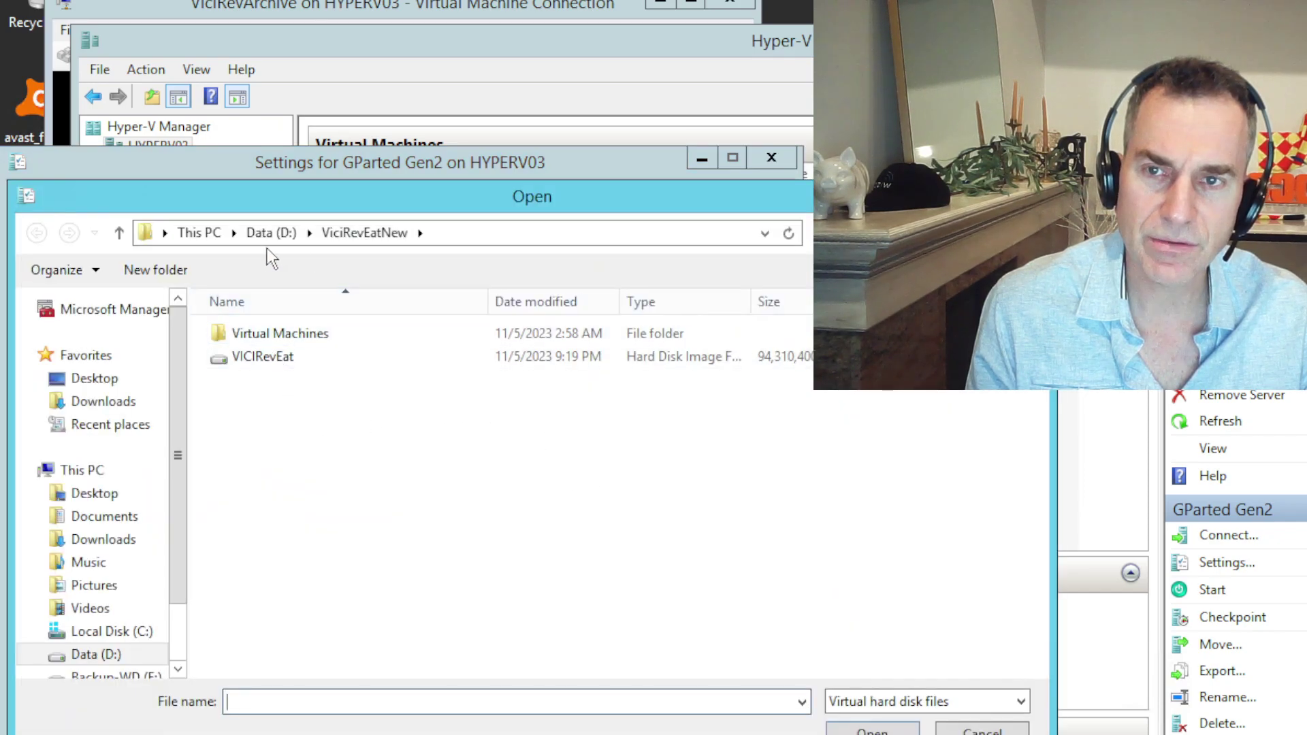
{"action": "left_click", "coordinate": [211, 233]}
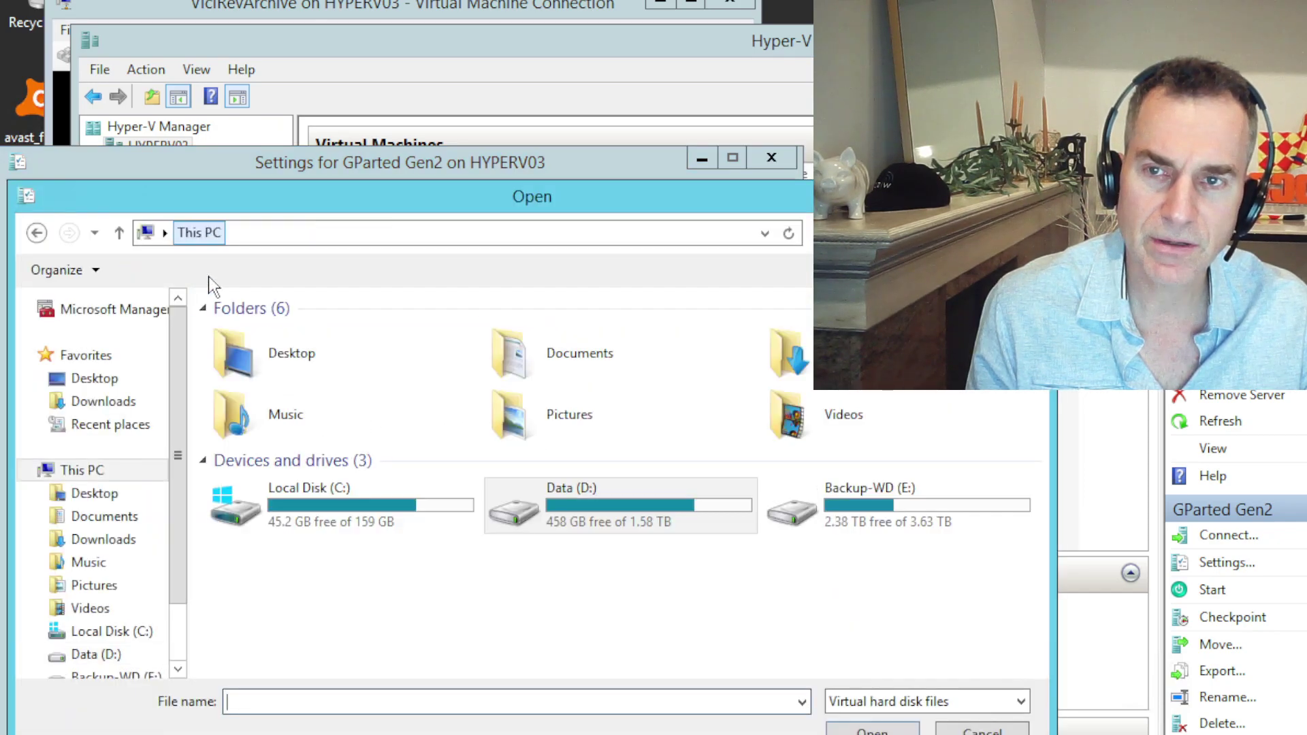
{"action": "double_click", "coordinate": [569, 517]}
{"action": "double_click", "coordinate": [305, 472]}
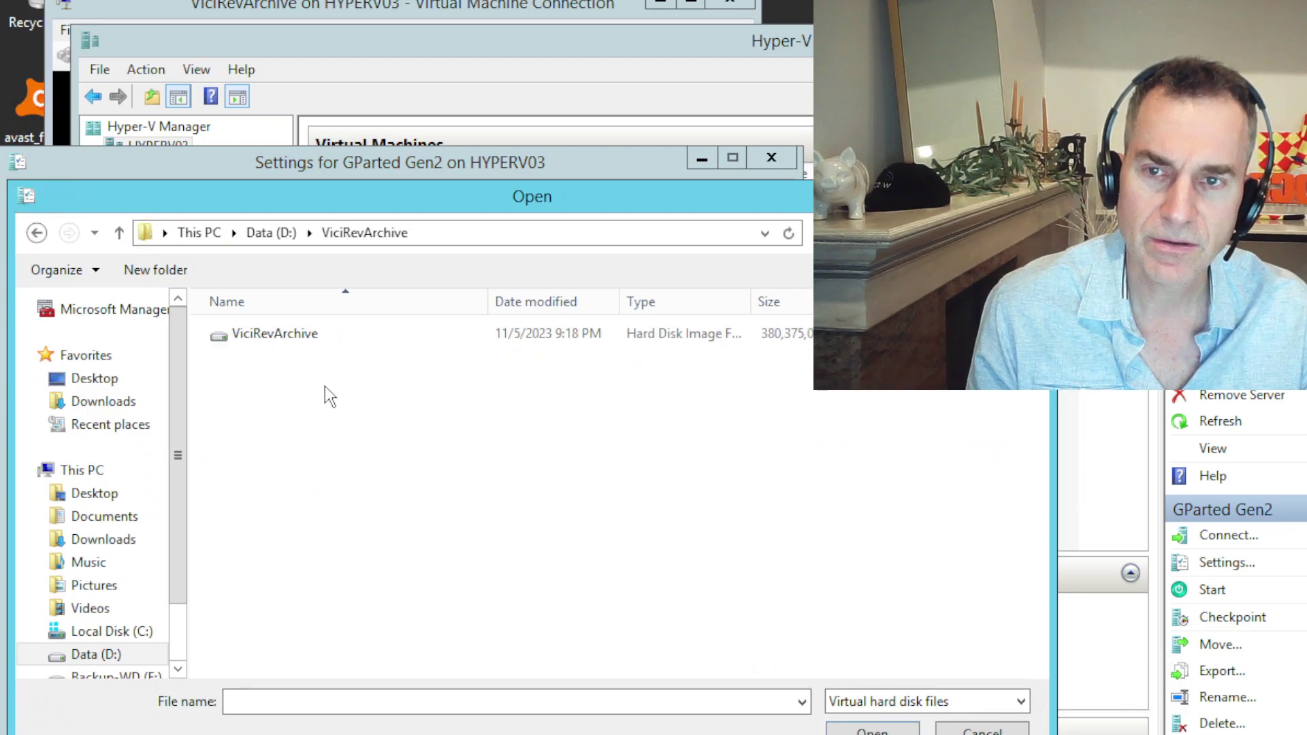
{"action": "double_click", "coordinate": [297, 333]}
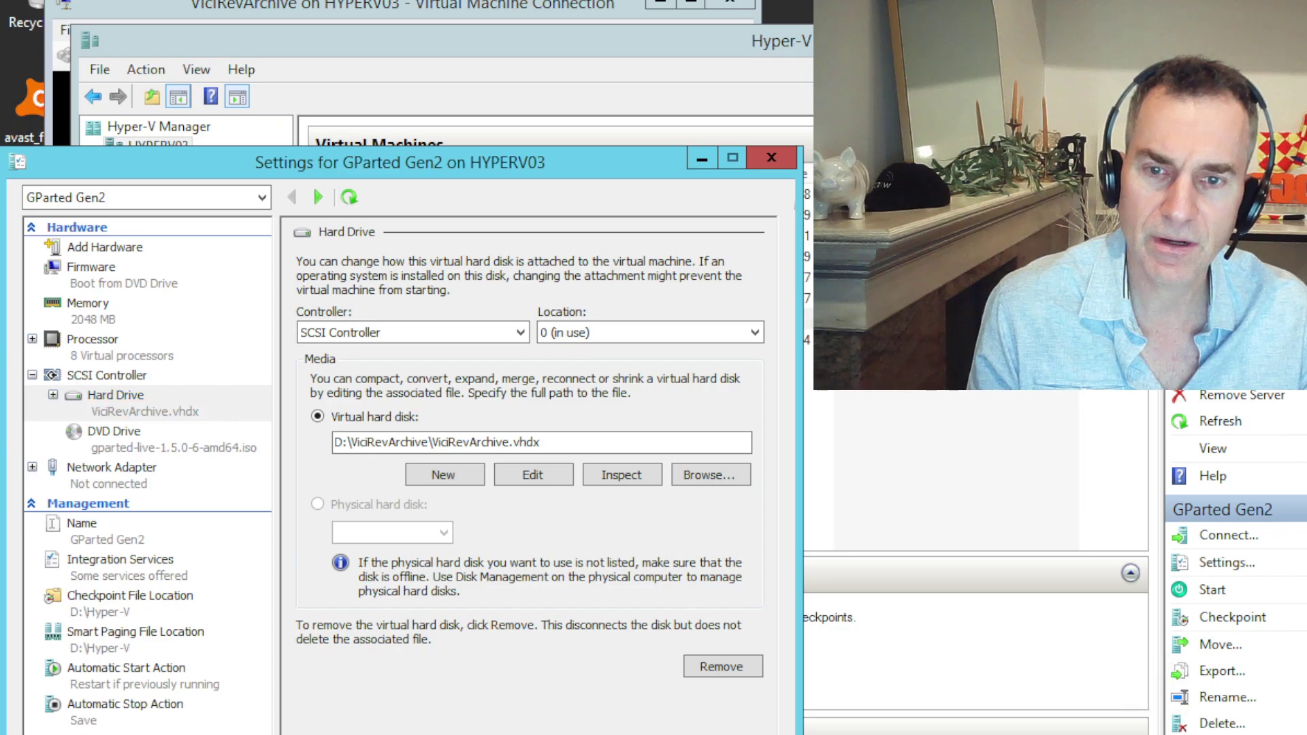
Apply the new disk setting and start the GParted Gen2 virtual machine
{"action": "key", "text": "Return"}
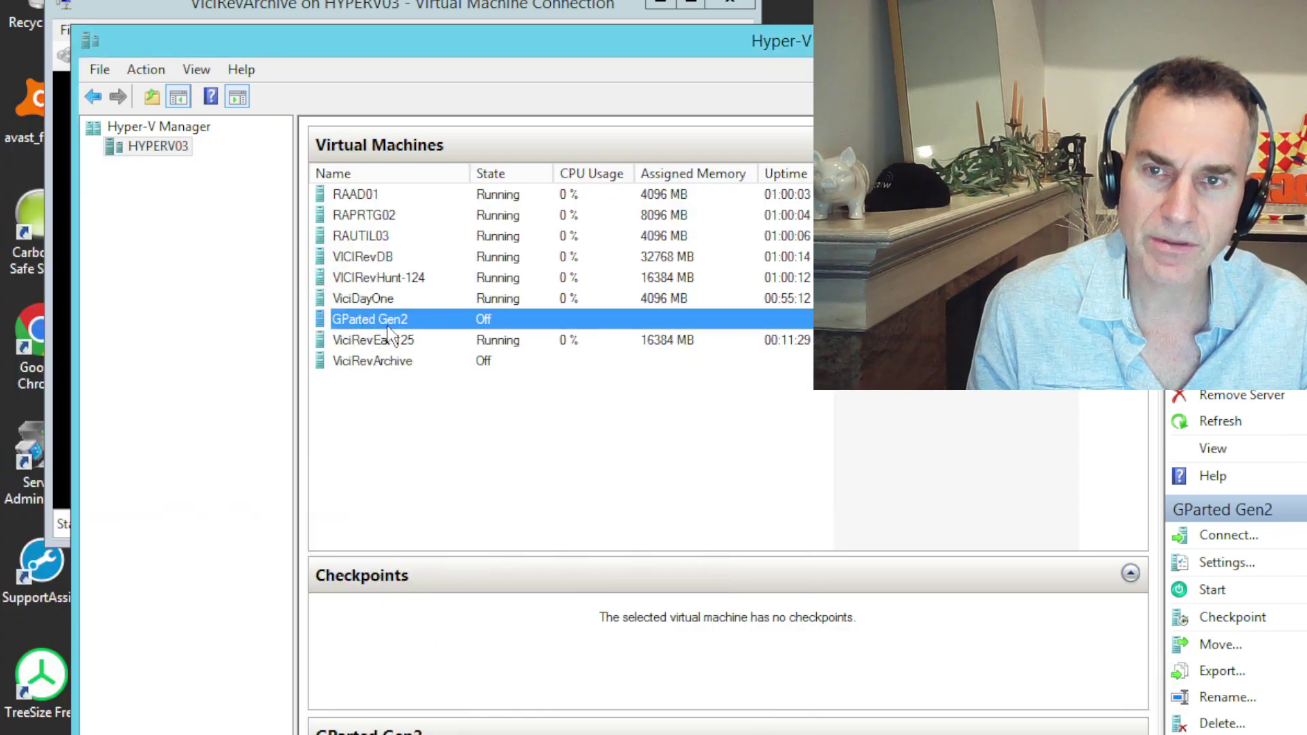
{"action": "right_click", "coordinate": [389, 329]}
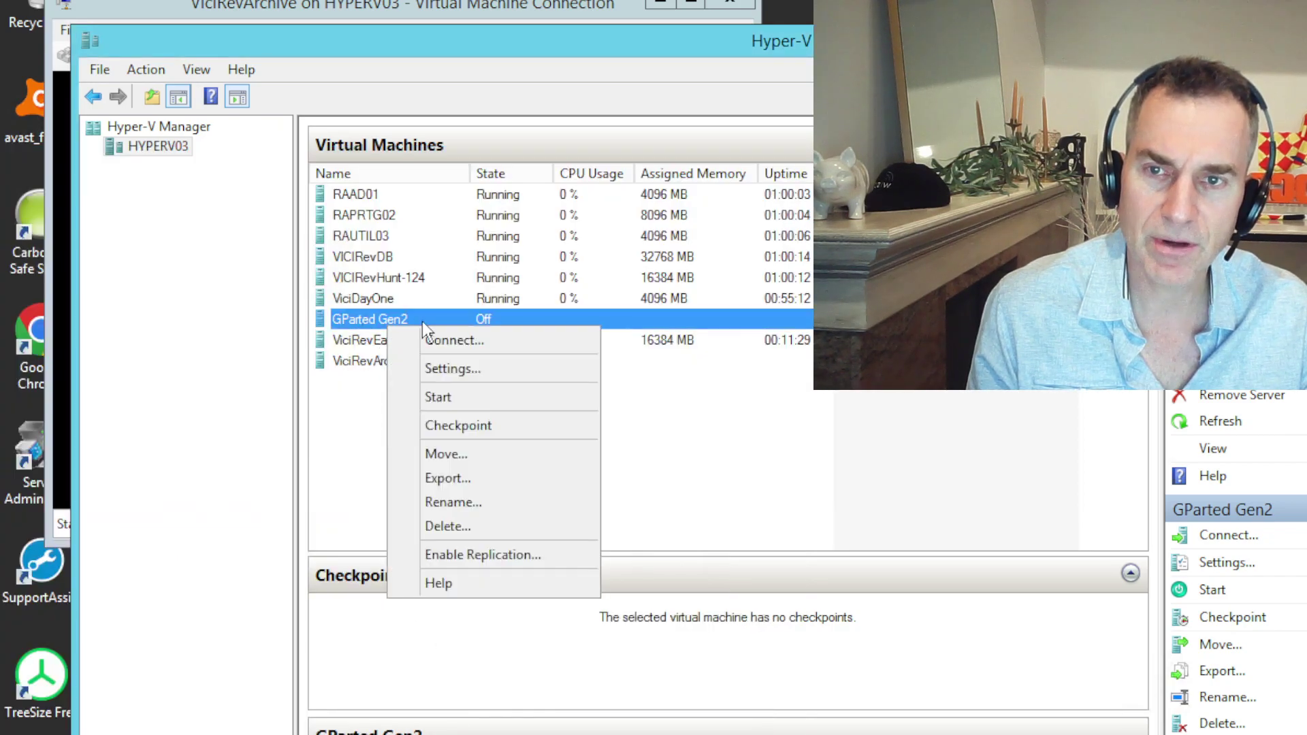
{"action": "left_click", "coordinate": [479, 403]}
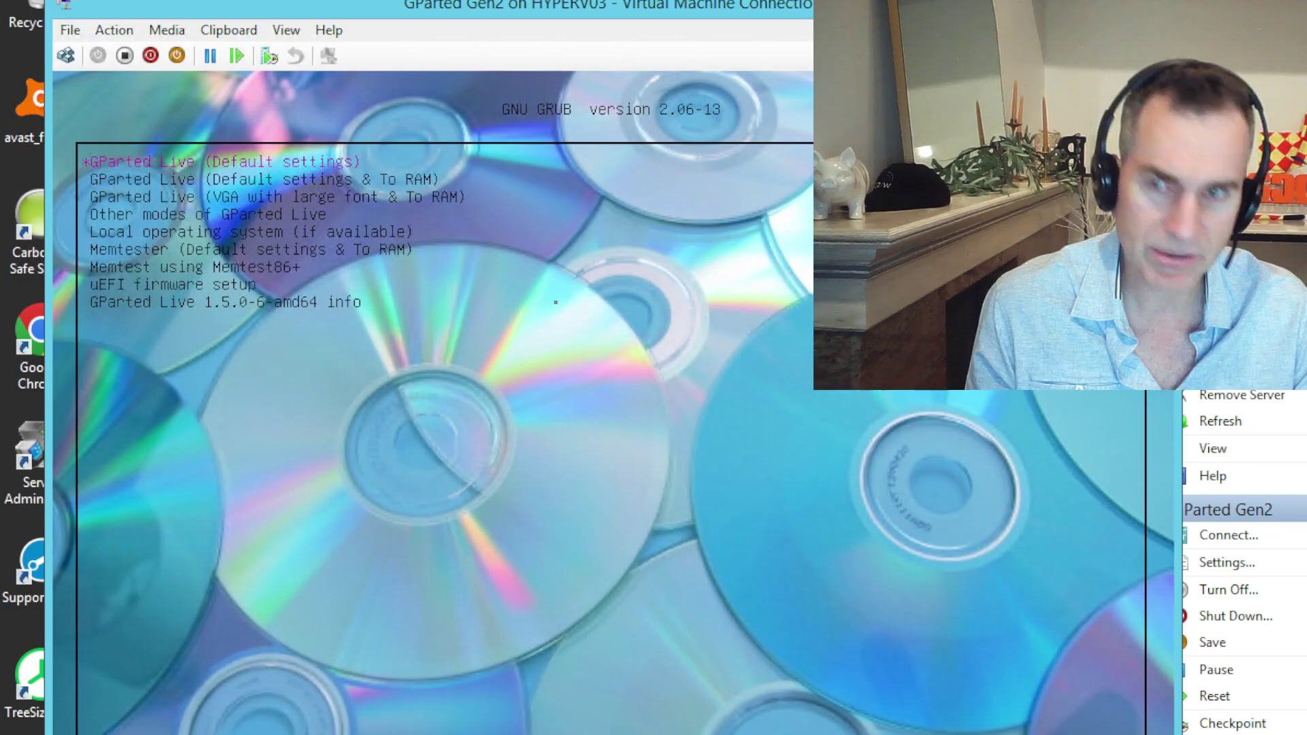
Boot GParted Live's default entry, keeping the existing keymap and default language
{"action": "key", "text": "Return"}
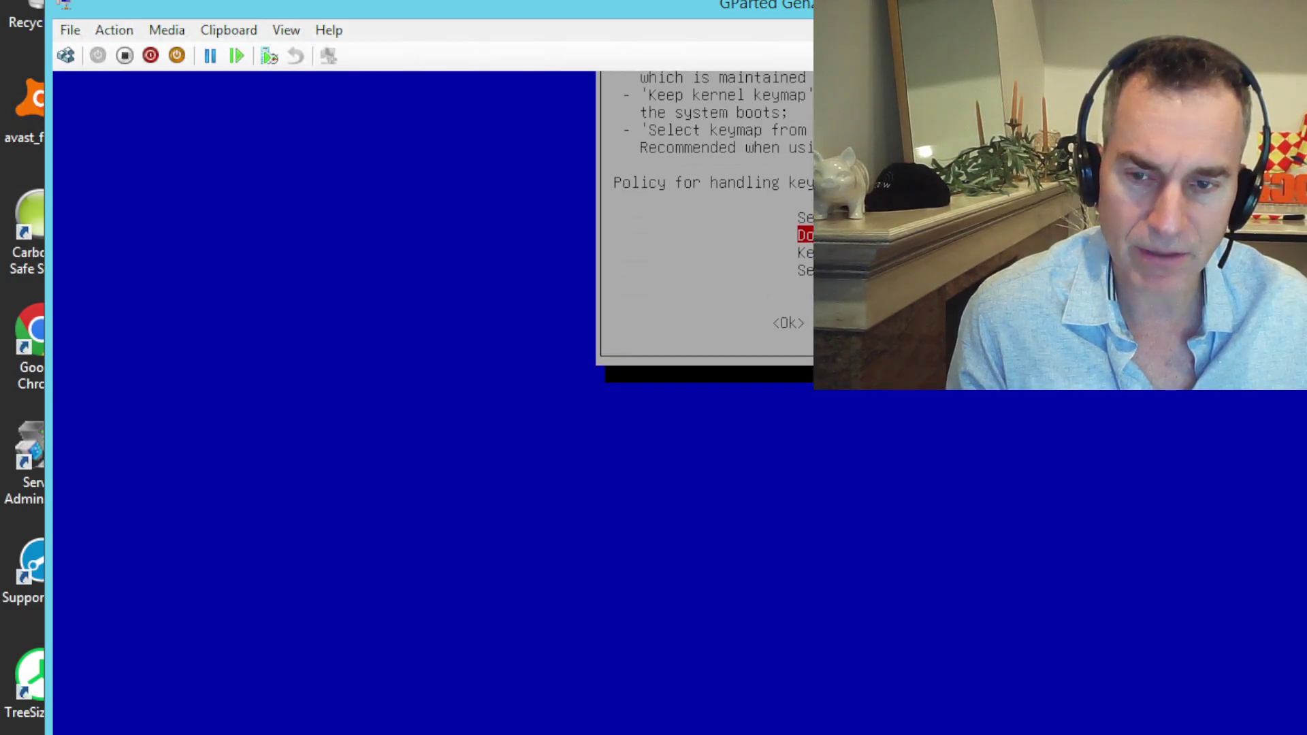
{"action": "key", "text": "Return"}
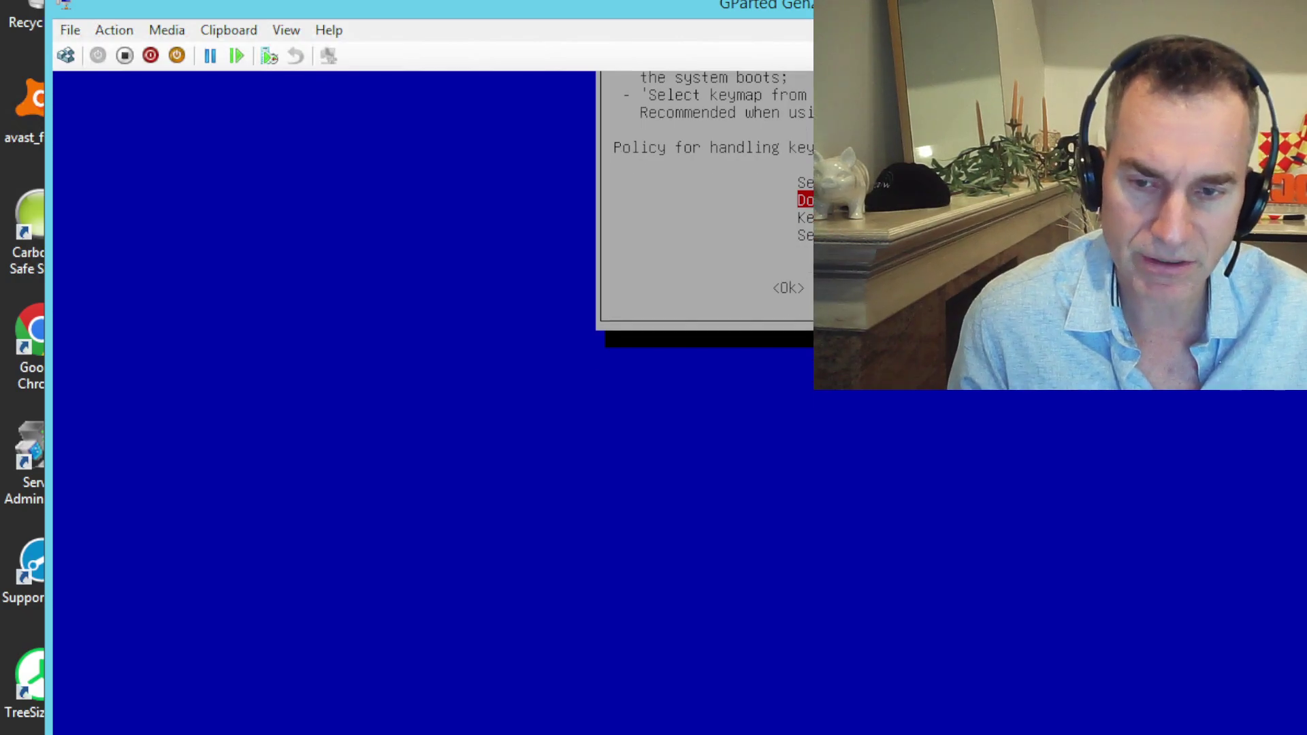
{"action": "key", "text": "Return"}
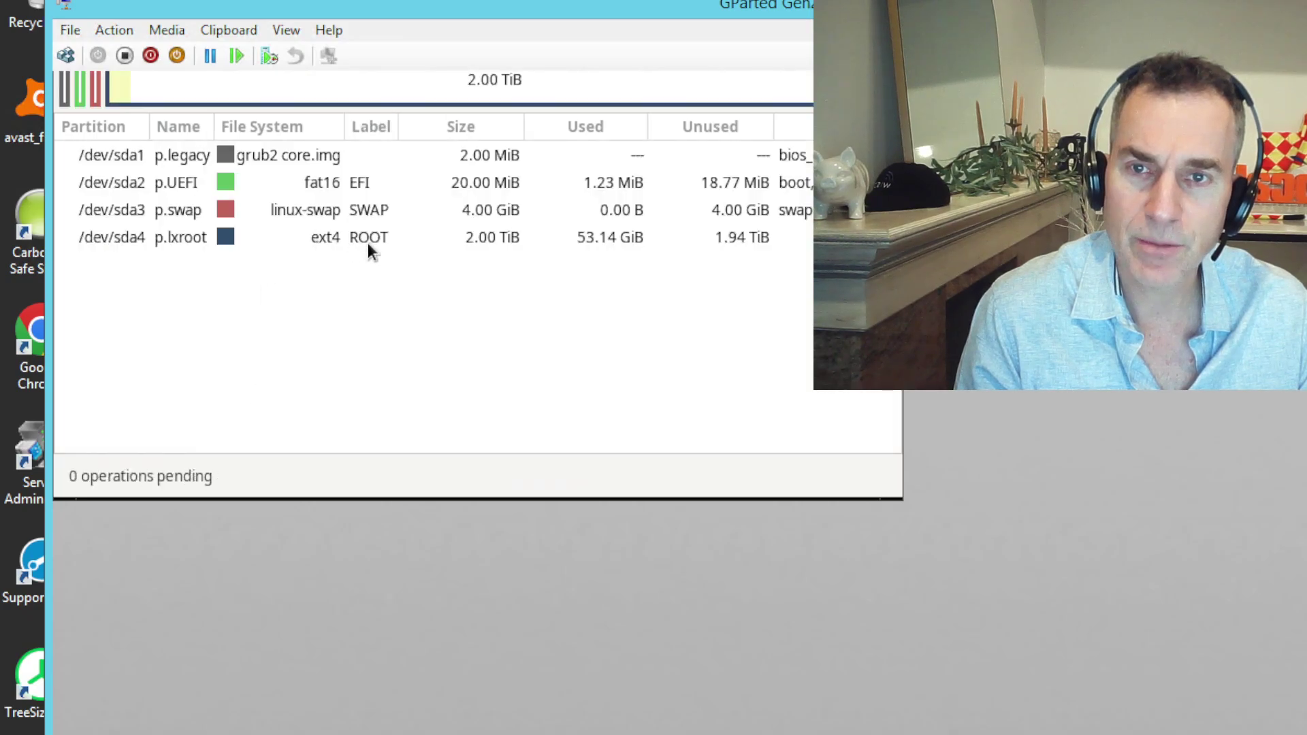
Resize /dev/sda4 to a new size of 79009 MiB, queuing a shrink to 77.16 GiB
{"action": "left_click", "coordinate": [308, 247]}
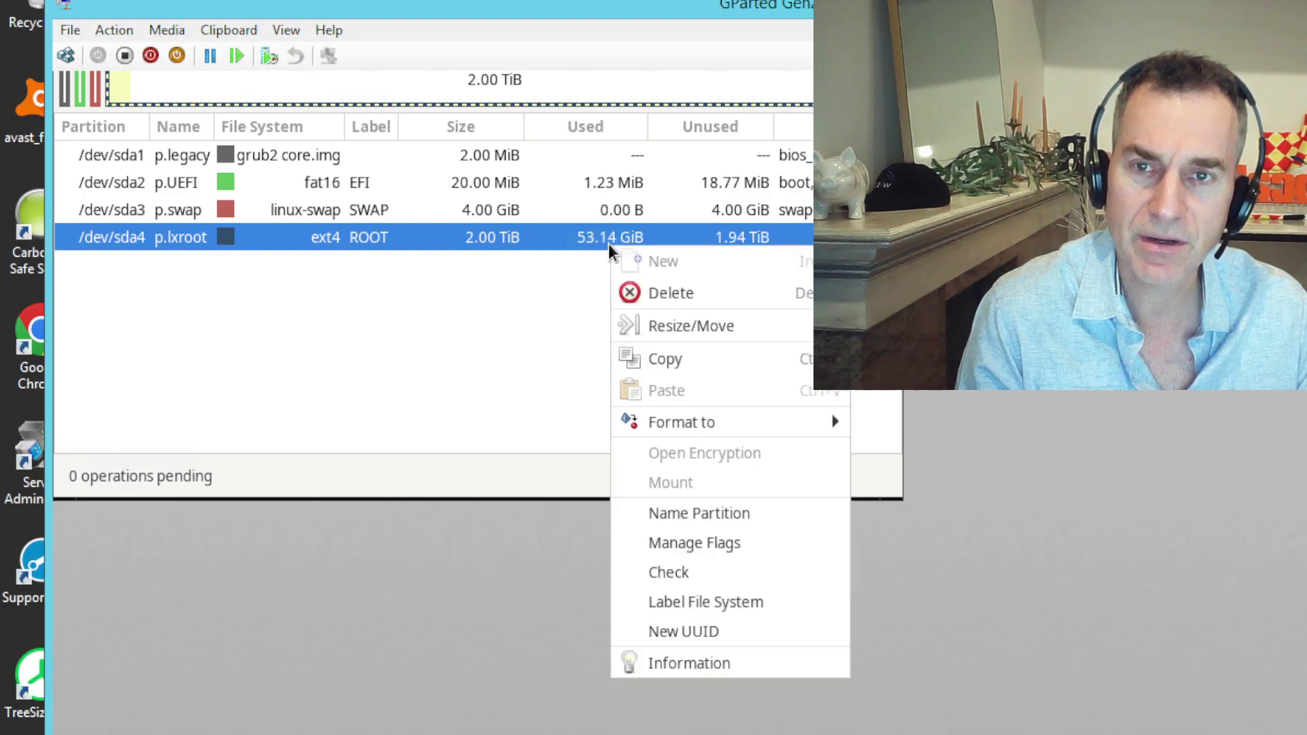
{"action": "left_click", "coordinate": [681, 327]}
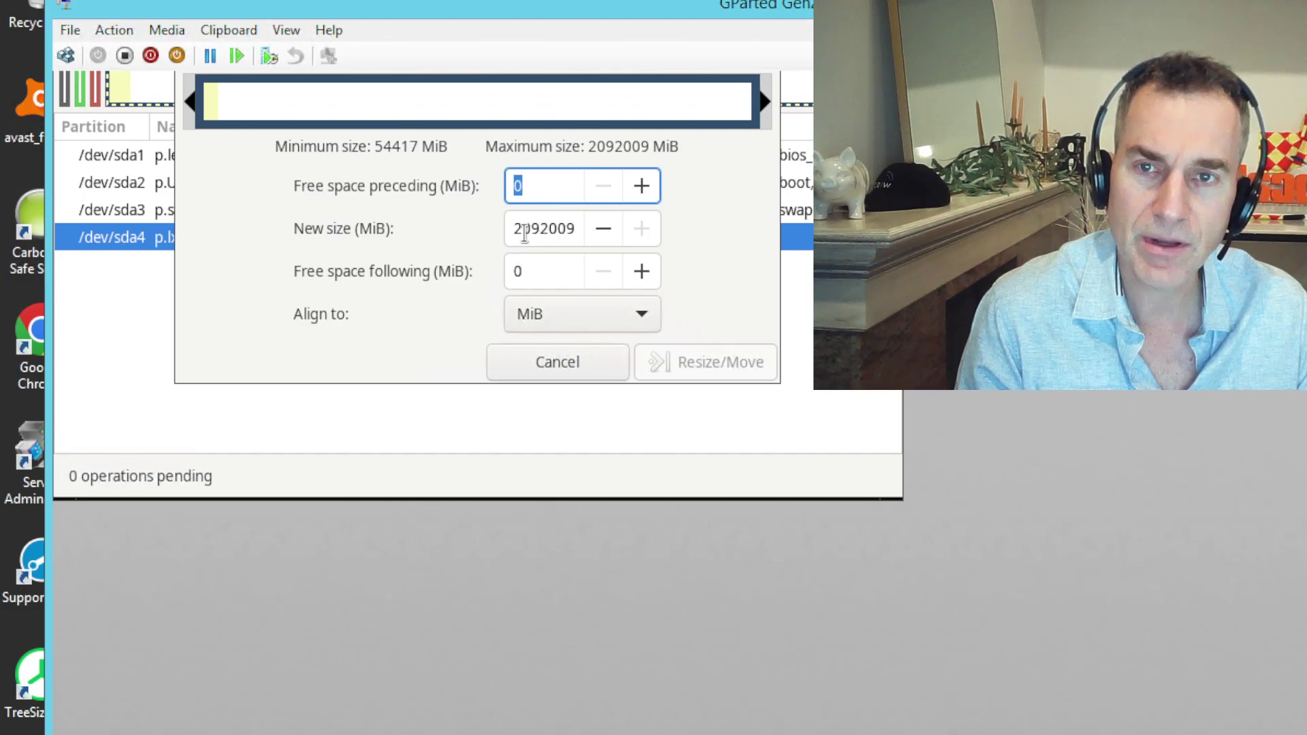
{"action": "left_click_drag", "start_coordinate": [532, 227], "coordinate": [490, 237]}
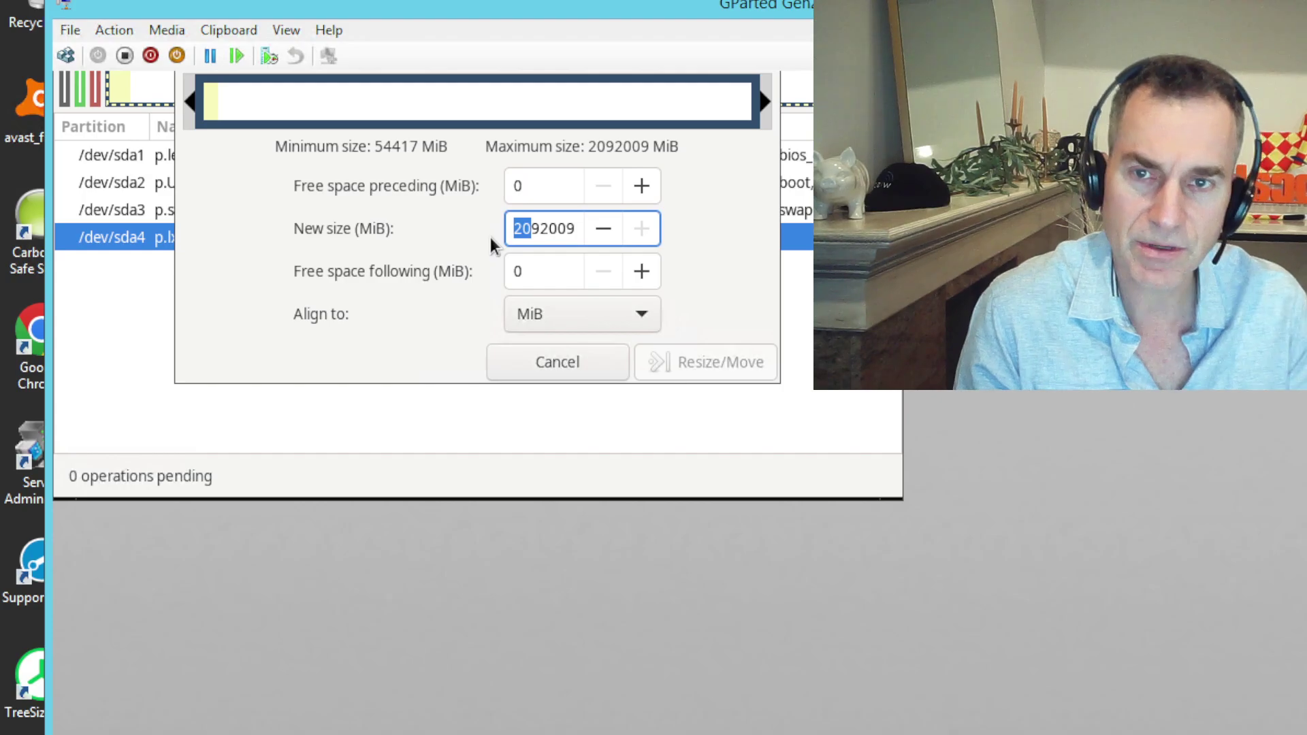
{"action": "key", "text": "Right"}
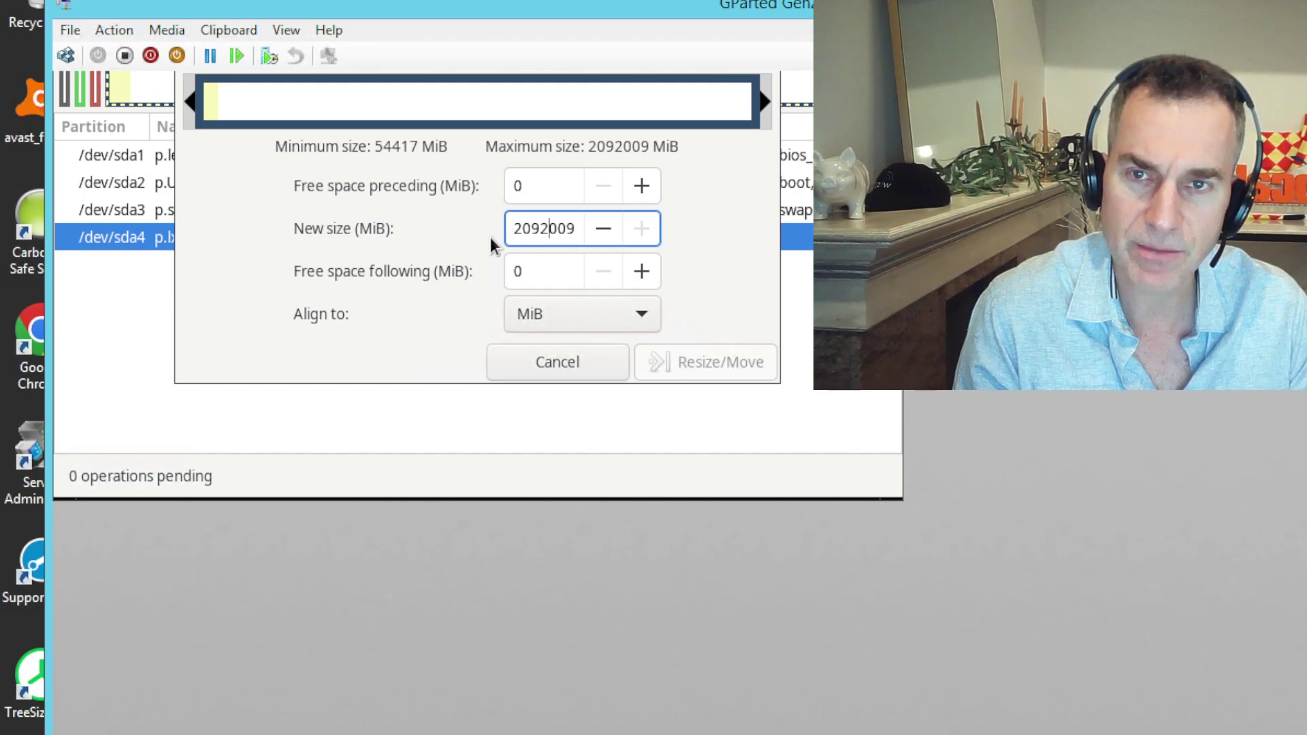
{"action": "key", "text": "shift+Home"}
{"action": "key", "text": "Home"}
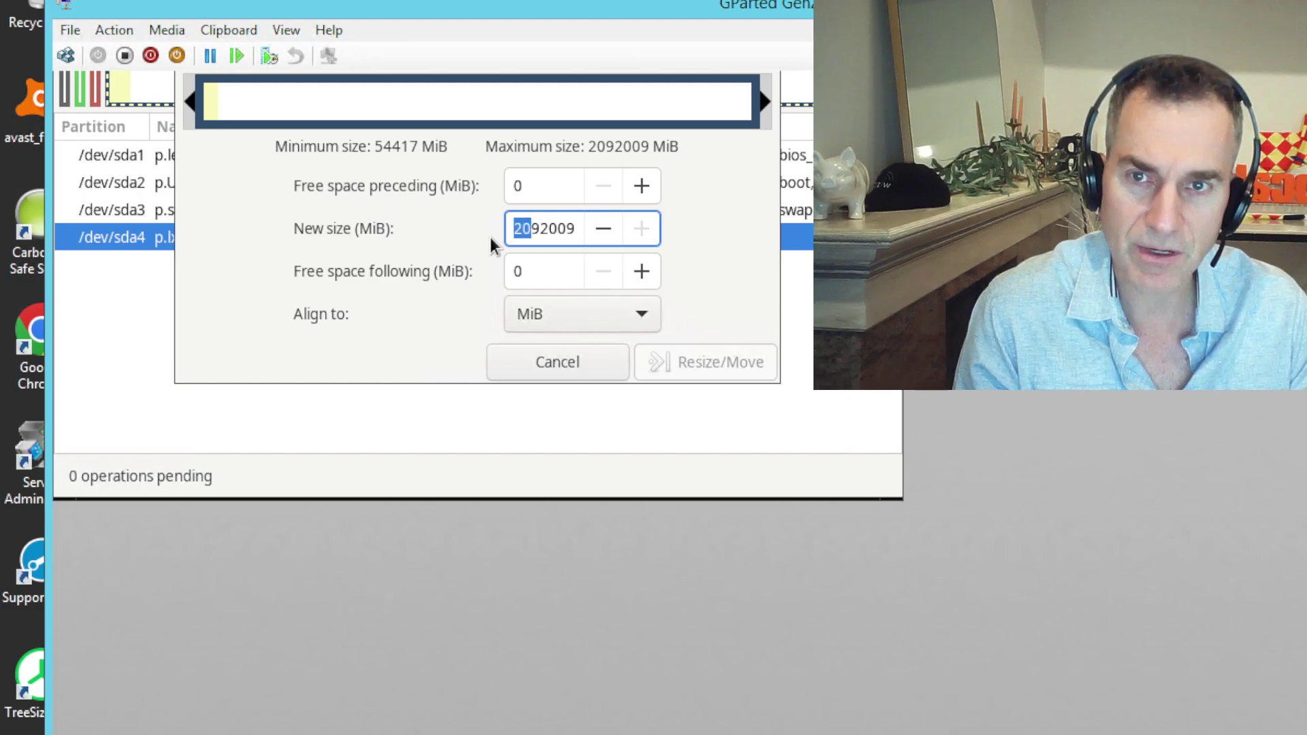
{"action": "key", "text": "shift+Right"}
{"action": "key", "text": "shift+Right"}
{"action": "key", "text": "shift+Right"}
{"action": "type", "text": "79"}
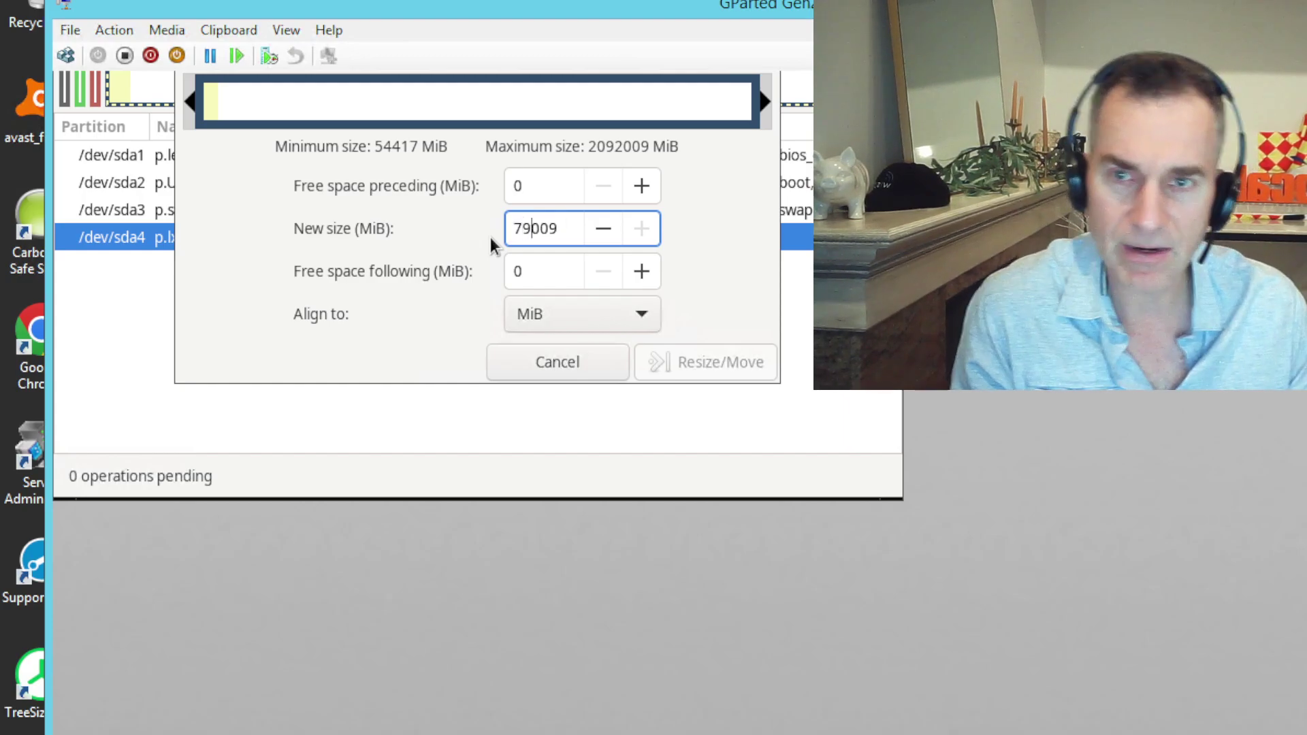
{"action": "left_click", "coordinate": [545, 276]}
{"action": "left_click", "coordinate": [712, 368]}
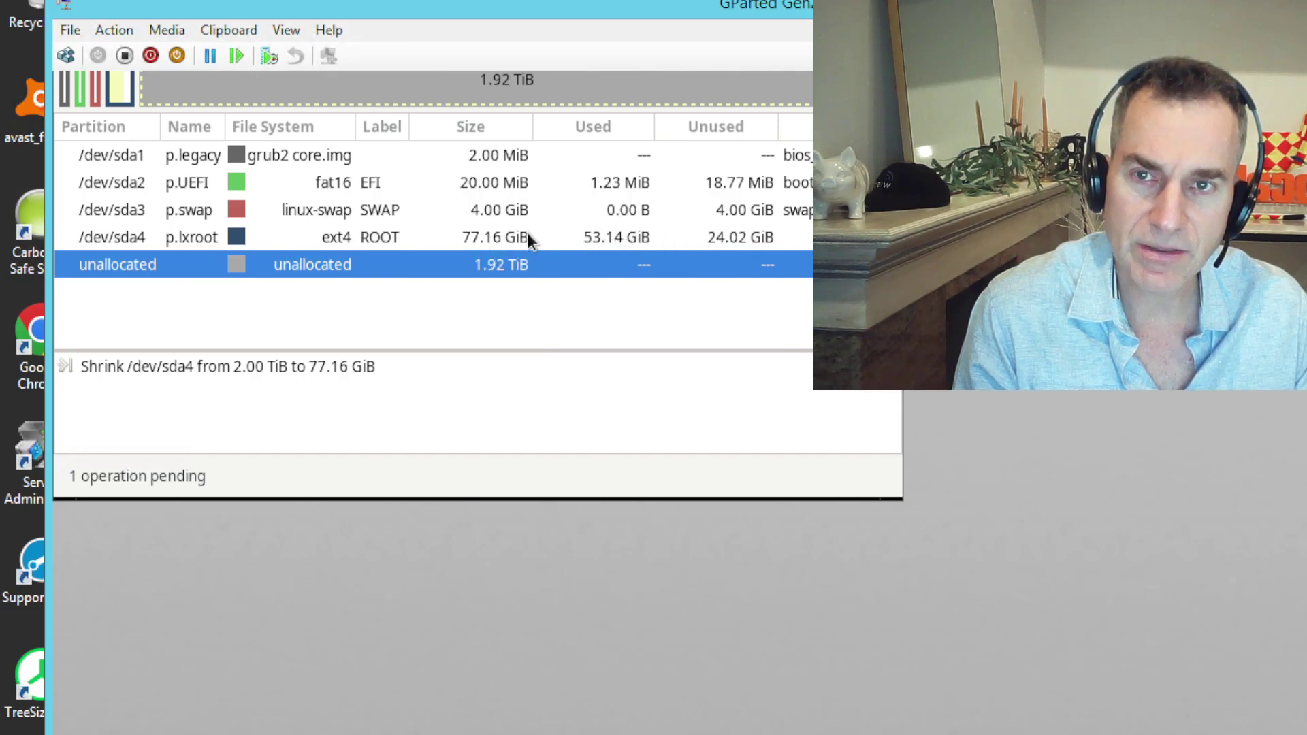
Apply the queued /dev/sda4 shrink and close the completed operations report
{"action": "left_click", "coordinate": [508, 235]}
{"action": "left_click", "coordinate": [504, 267]}
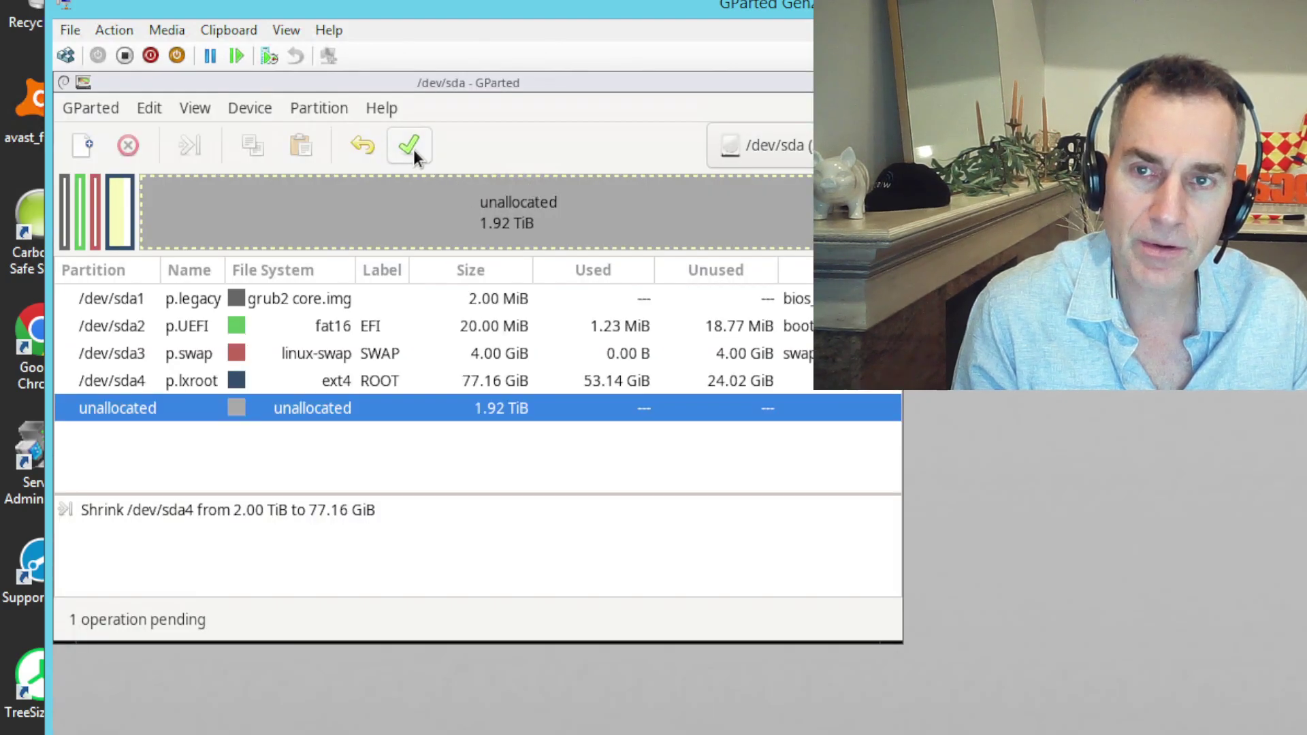
{"action": "left_click", "coordinate": [410, 146]}
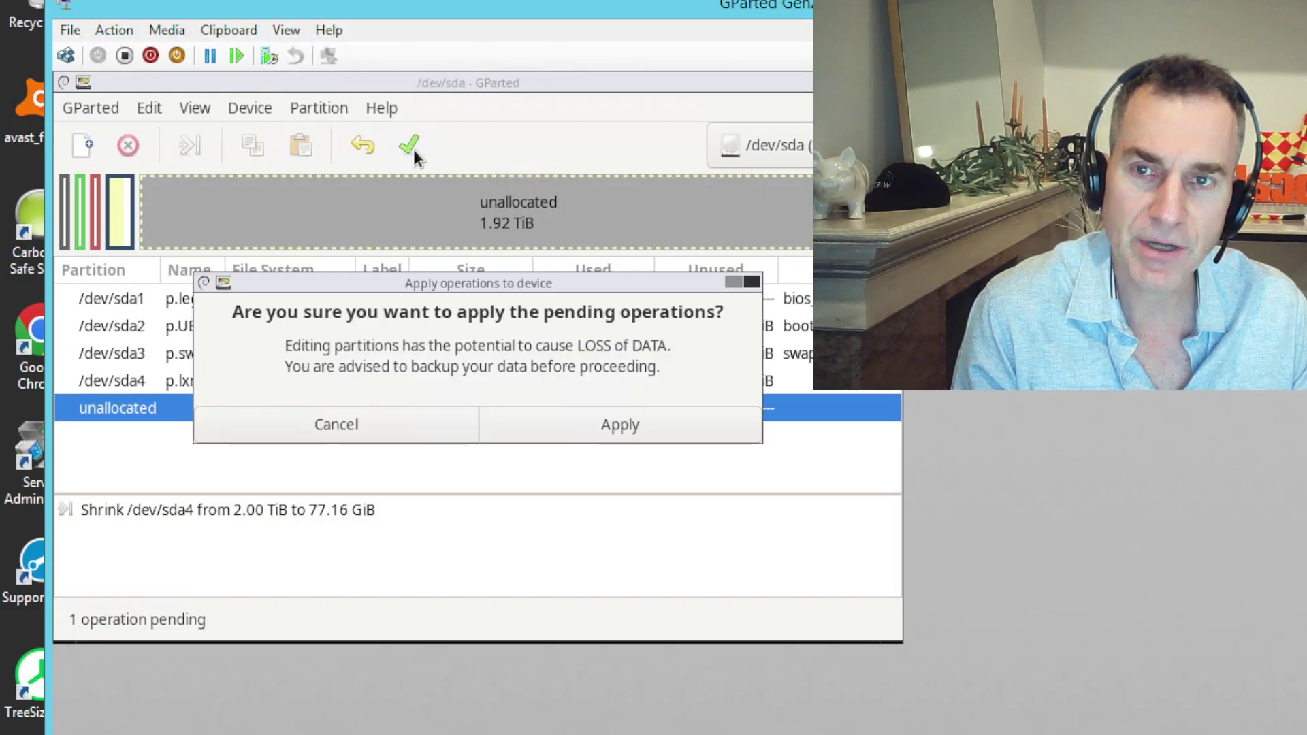
{"action": "left_click", "coordinate": [587, 431]}
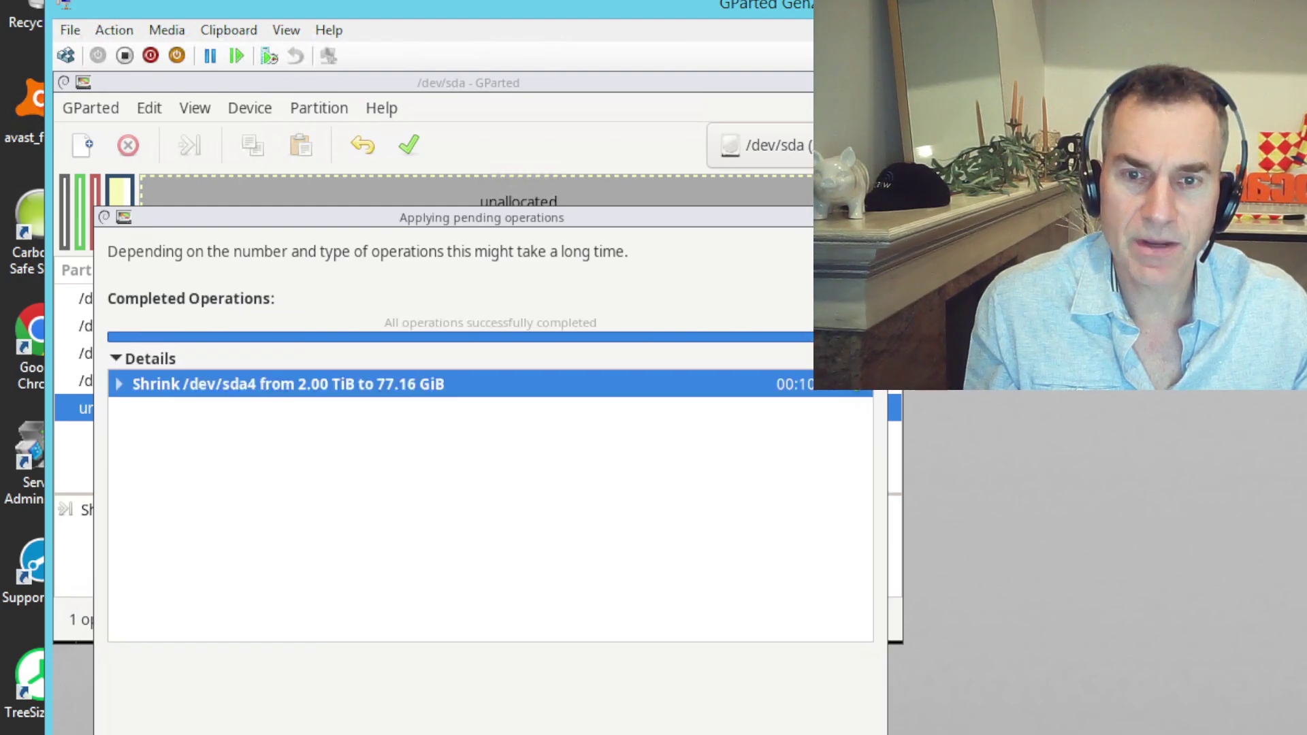
{"action": "key", "text": "Return"}
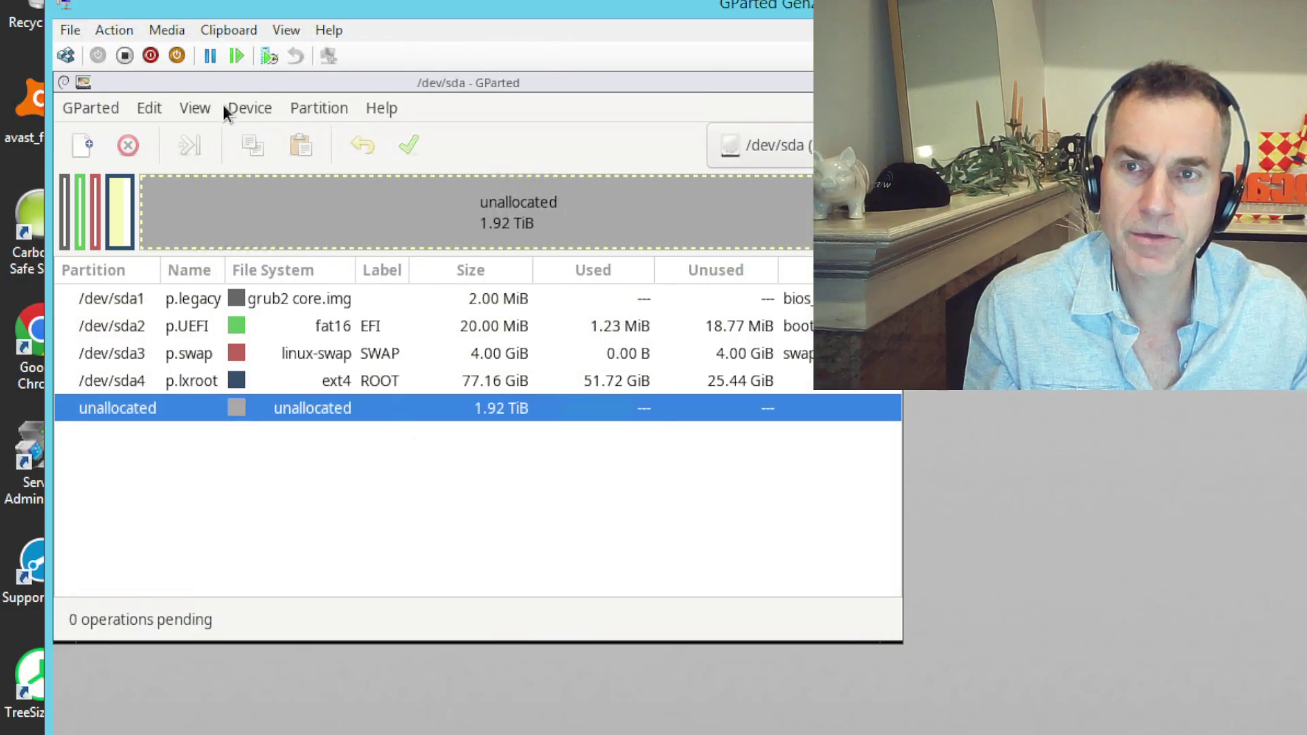
Turn off the GParted Gen2 VM and bring Hyper-V Manager's VM list to the front
{"action": "left_click", "coordinate": [124, 56]}
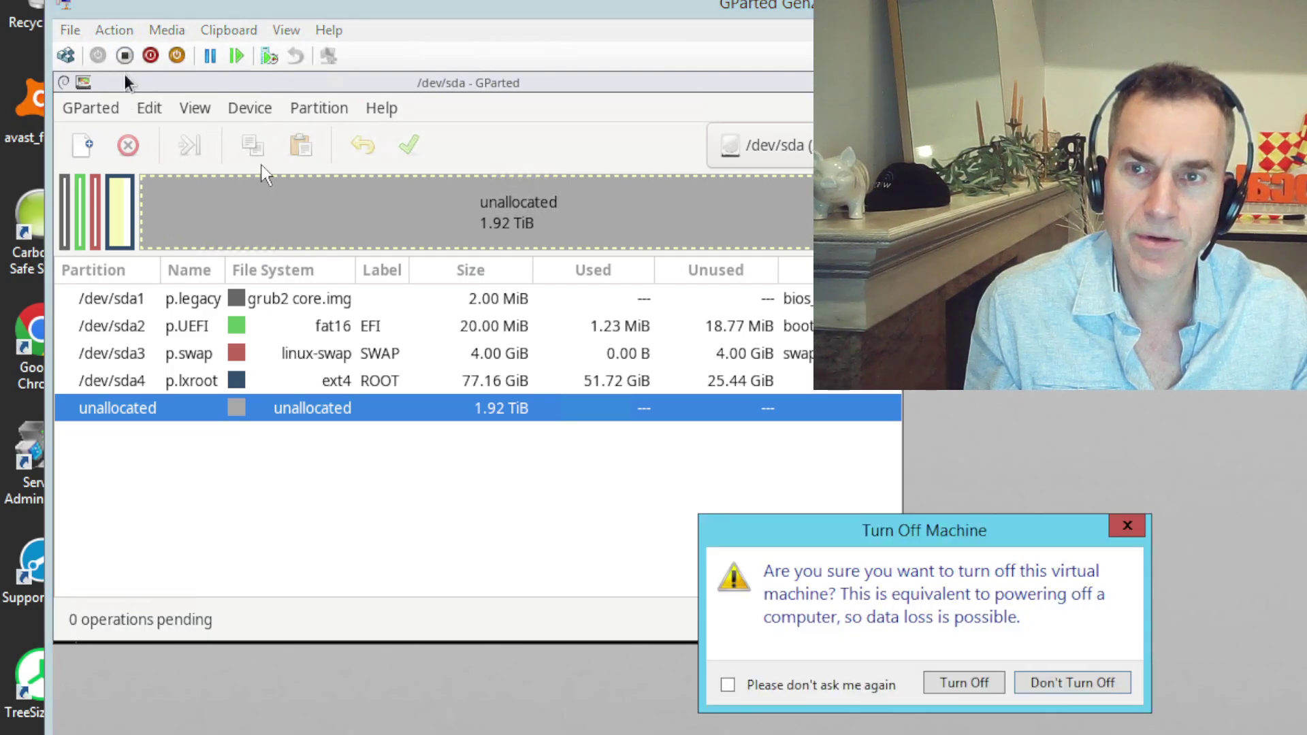
{"action": "left_click", "coordinate": [961, 685]}
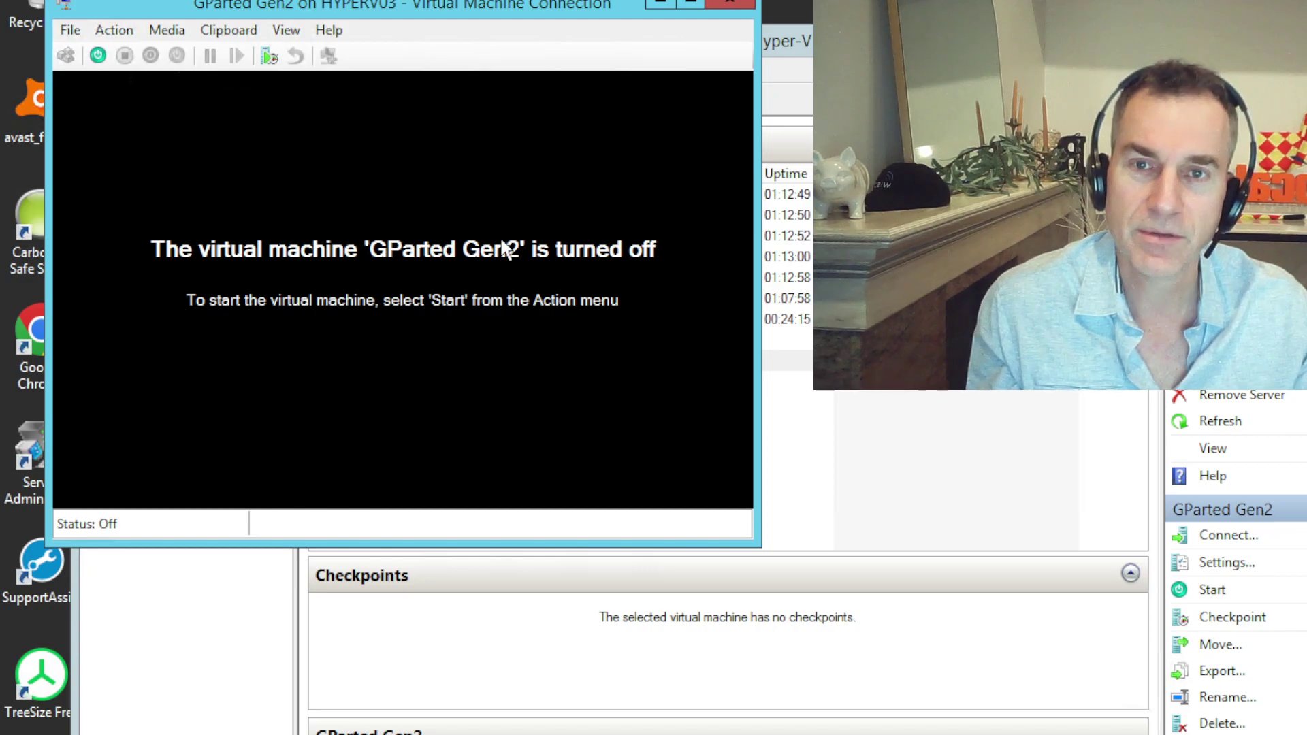
{"action": "left_click", "coordinate": [798, 35]}
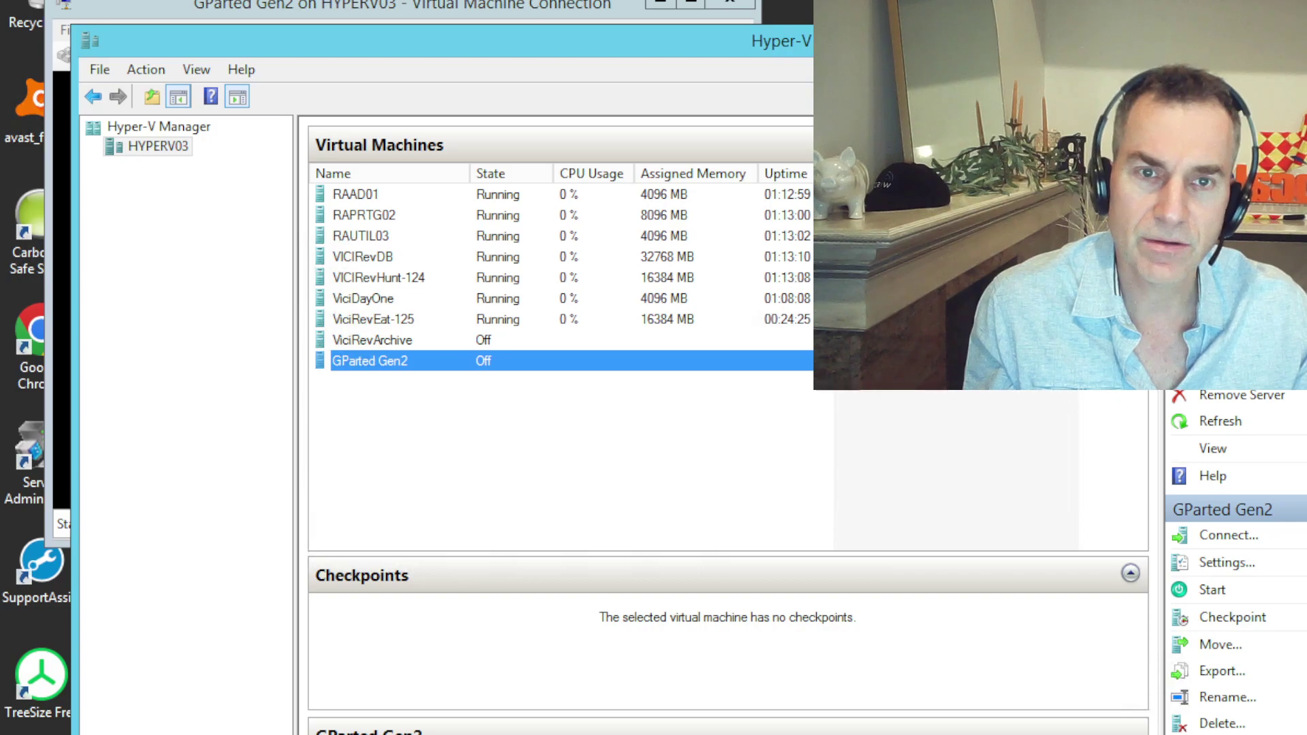
Start Edit Disk on D:\ViciRevArchive\ViciRevArchive.vhdx and advance to the action choice
{"action": "left_click", "coordinate": [1222, 313]}
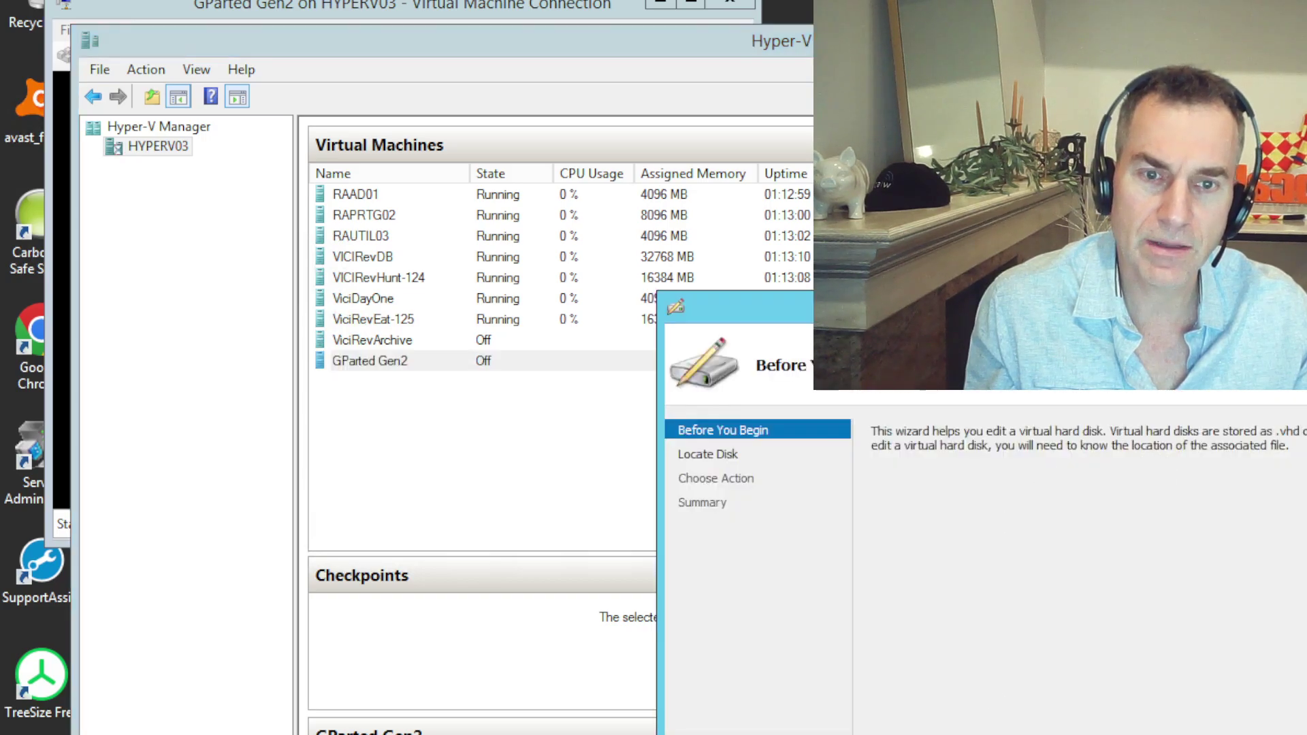
{"action": "key", "text": "Return"}
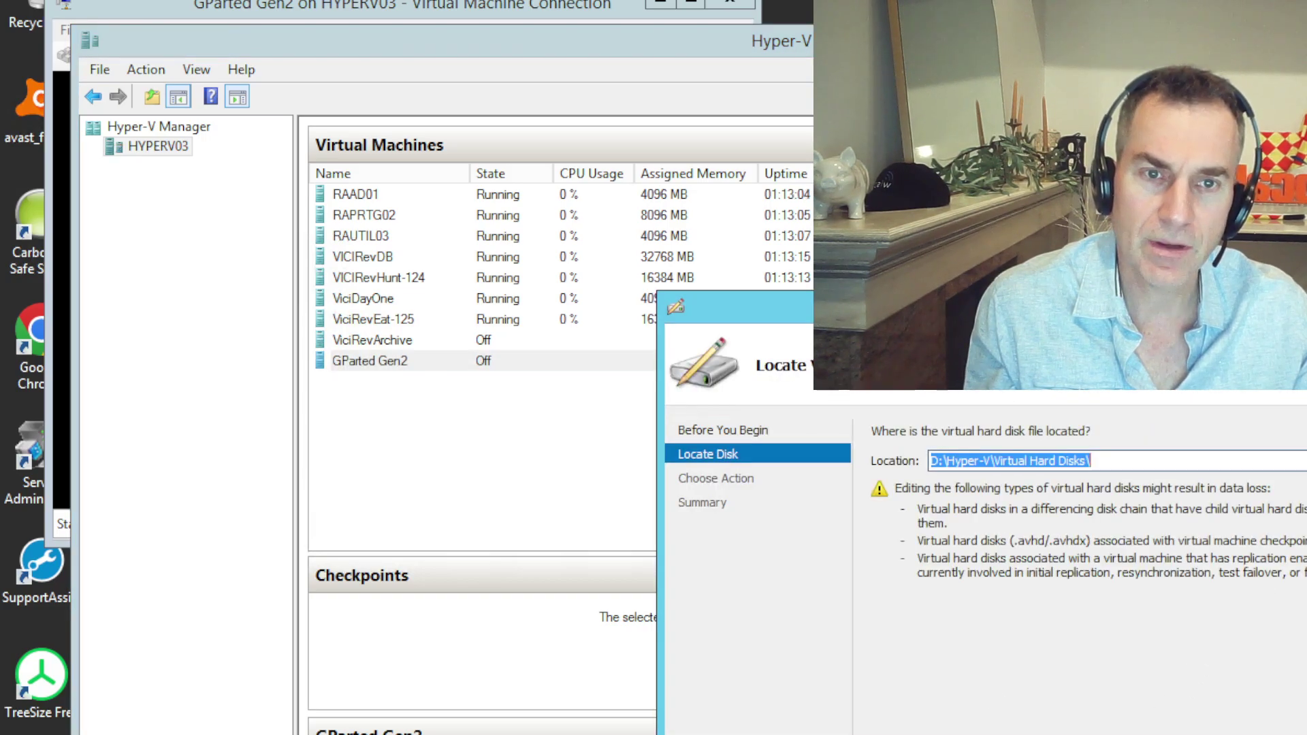
{"action": "key", "text": "alt+r"}
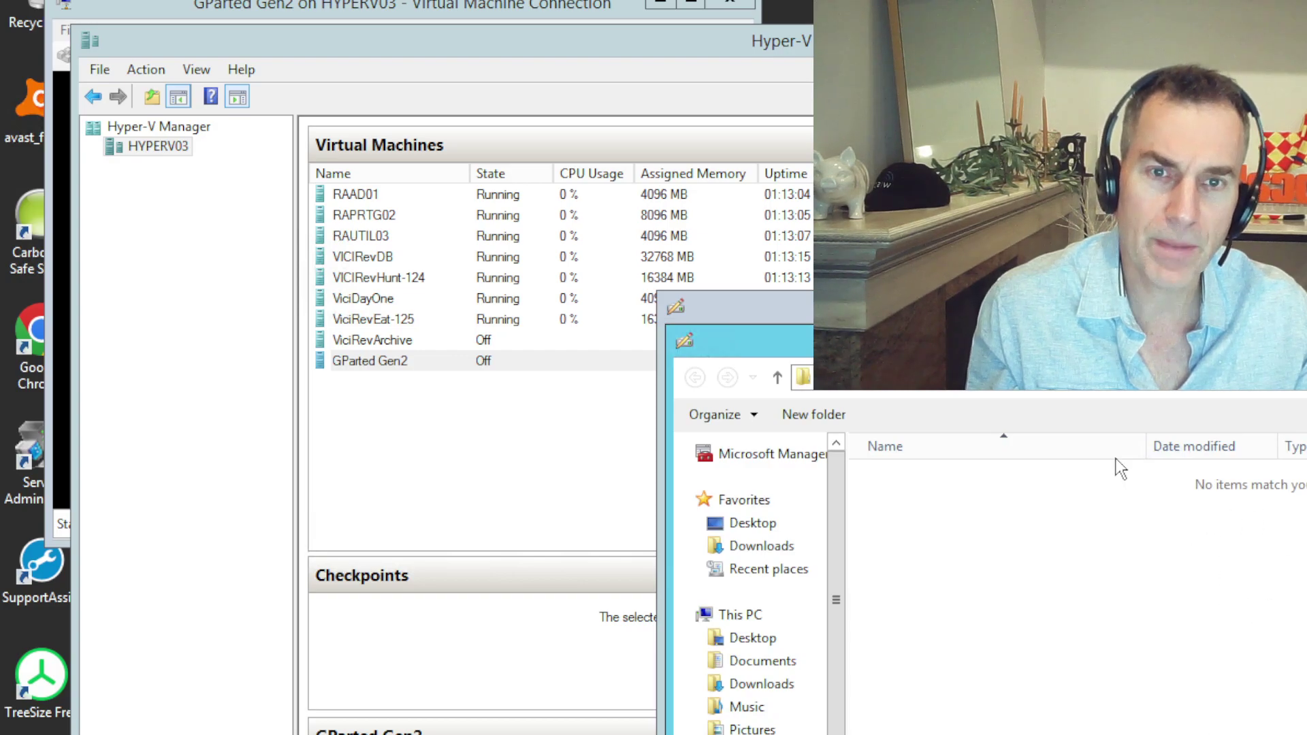
{"action": "left_click", "coordinate": [856, 383]}
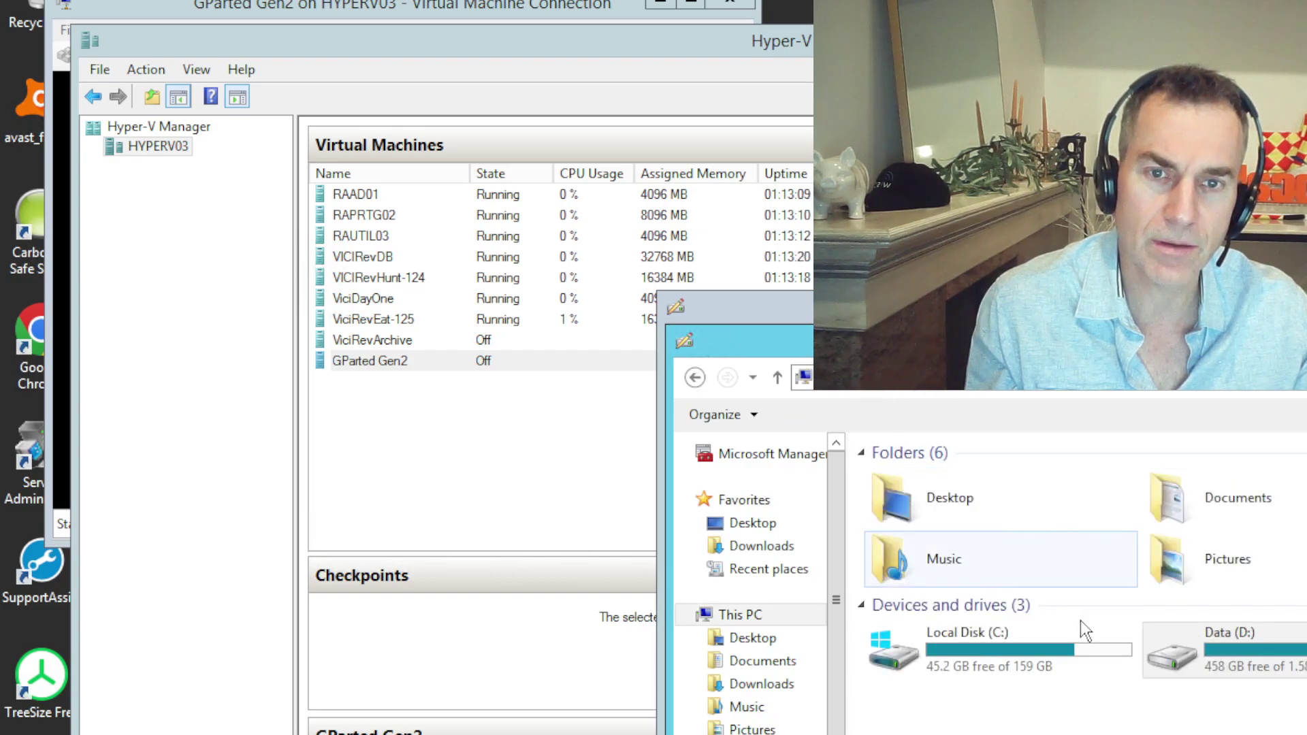
{"action": "double_click", "coordinate": [1175, 647]}
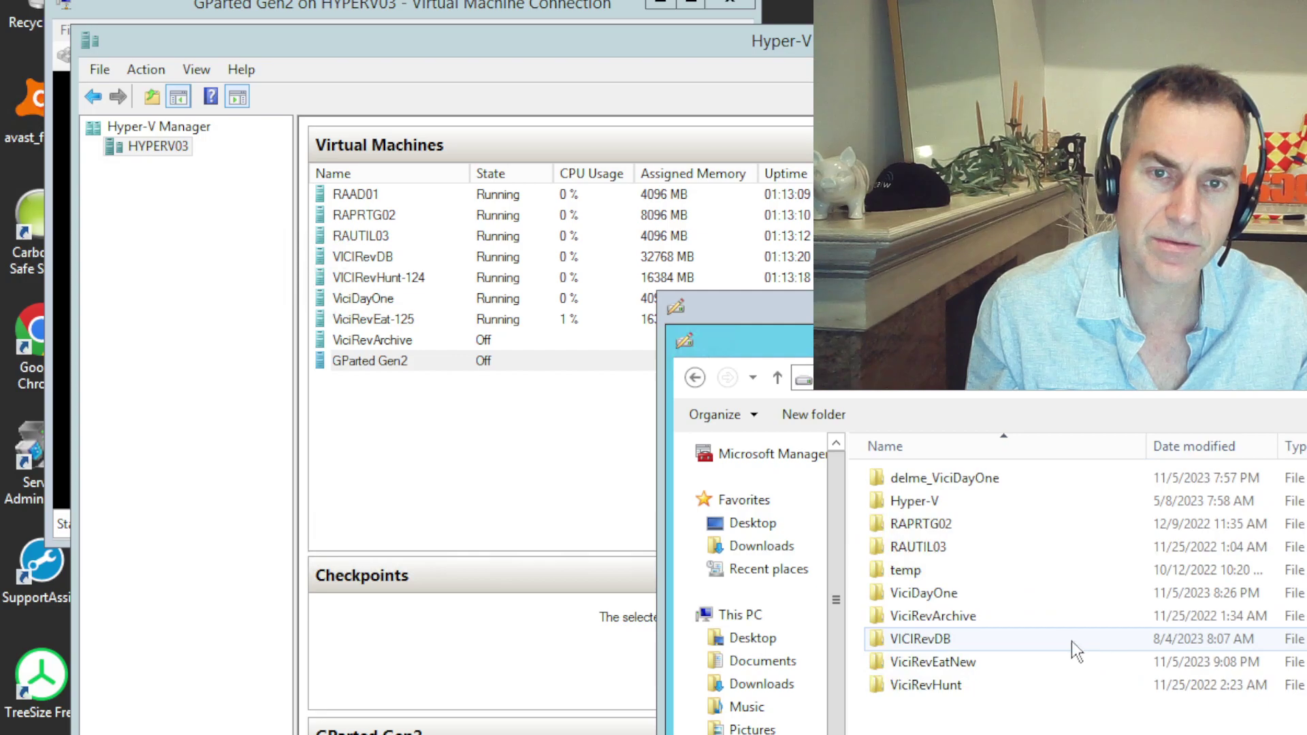
{"action": "double_click", "coordinate": [986, 623]}
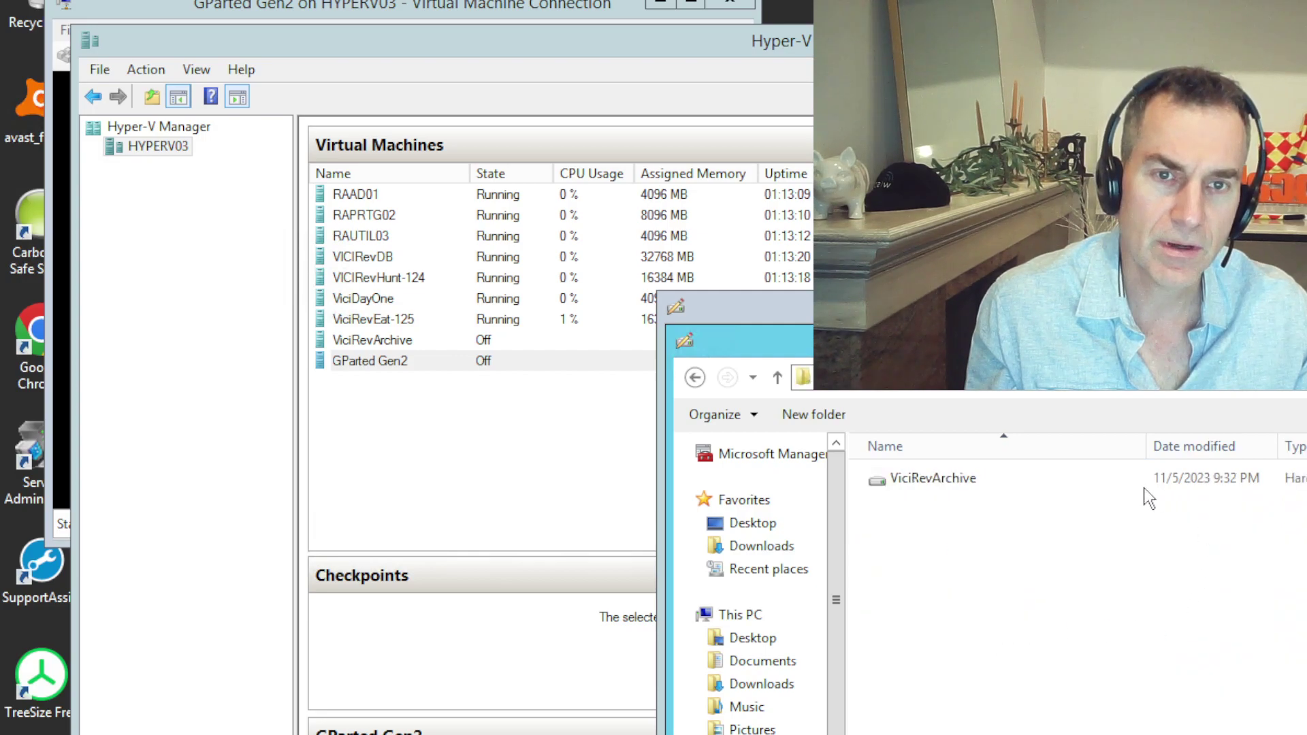
{"action": "left_click", "coordinate": [950, 480]}
{"action": "double_click", "coordinate": [950, 480]}
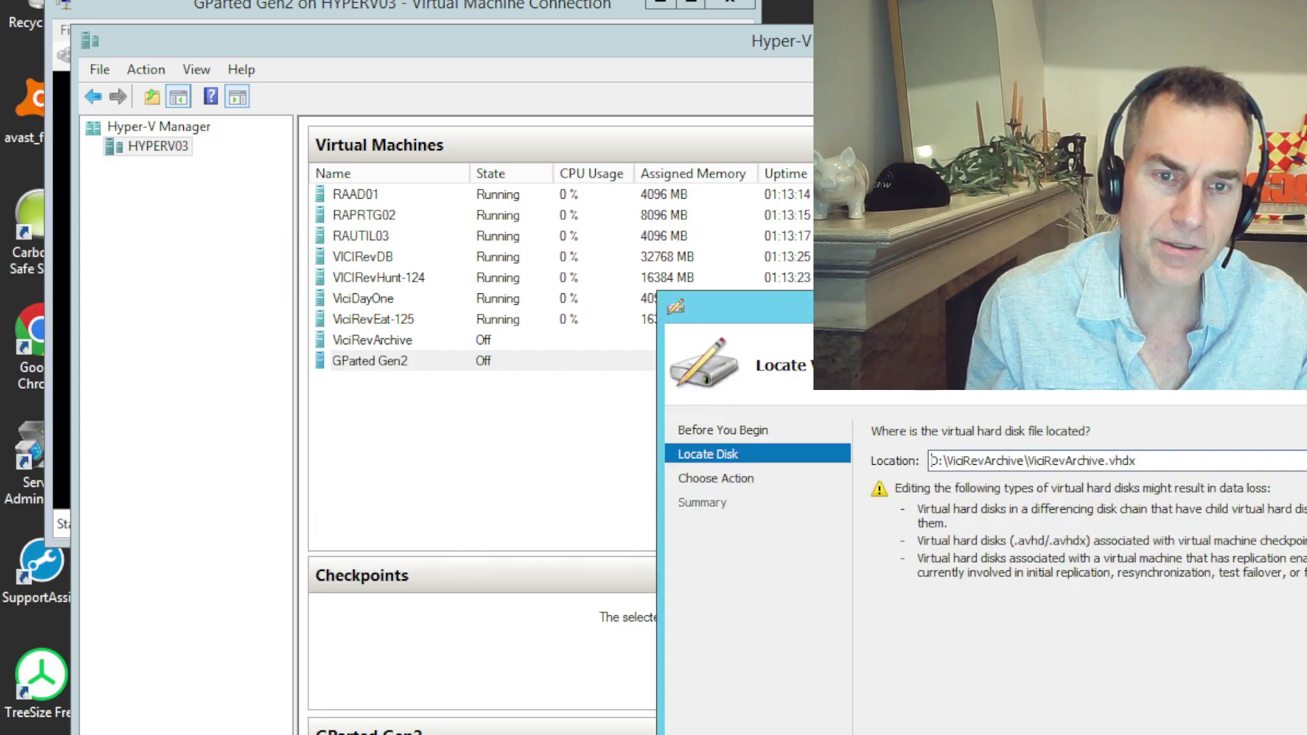
{"action": "key", "text": "Return"}
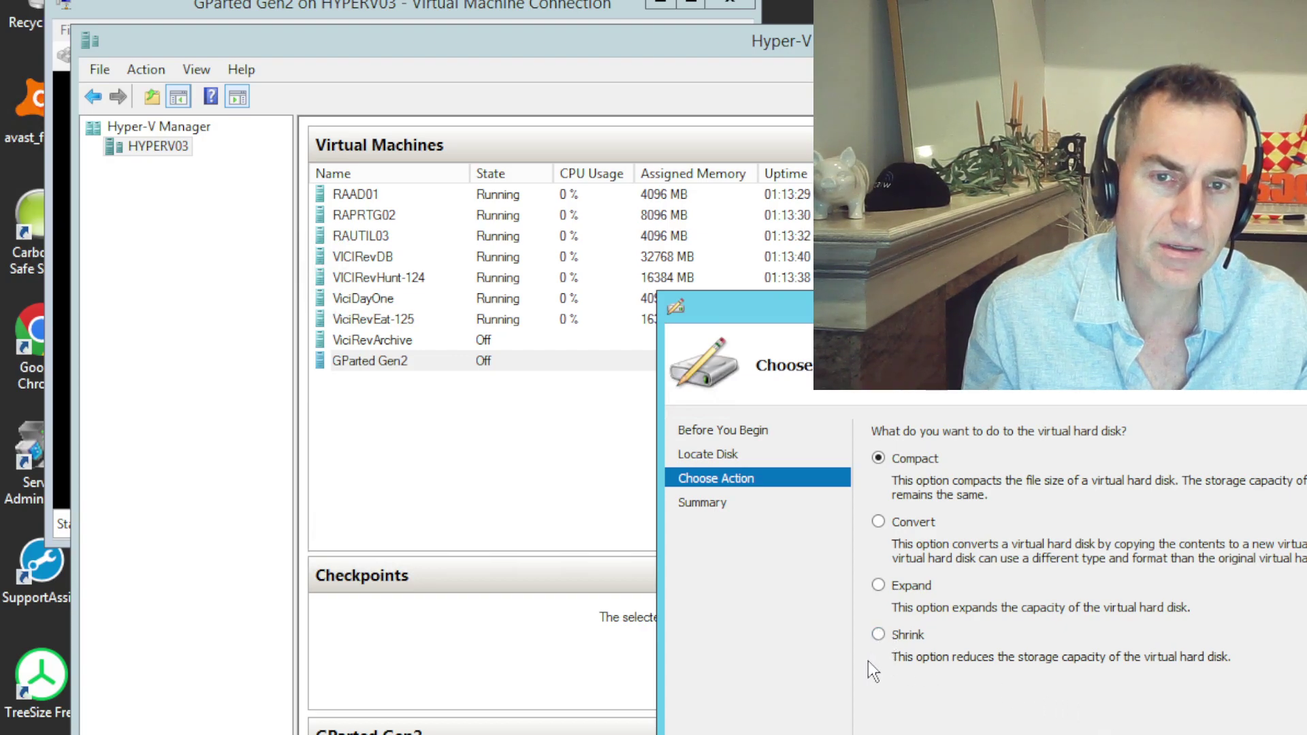
Choose Shrink and set the new disk size to 82 GB, down from 2,047 GB
{"action": "left_click", "coordinate": [878, 634]}
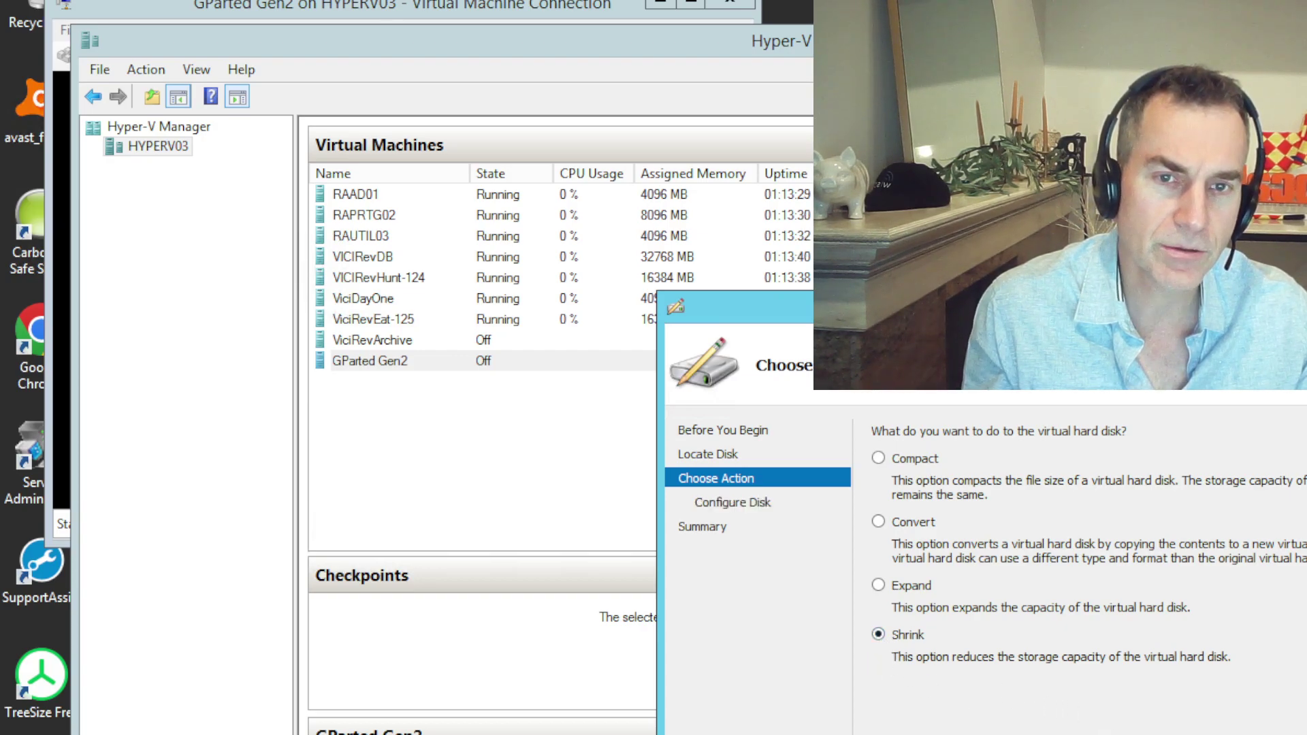
{"action": "key", "text": "Return"}
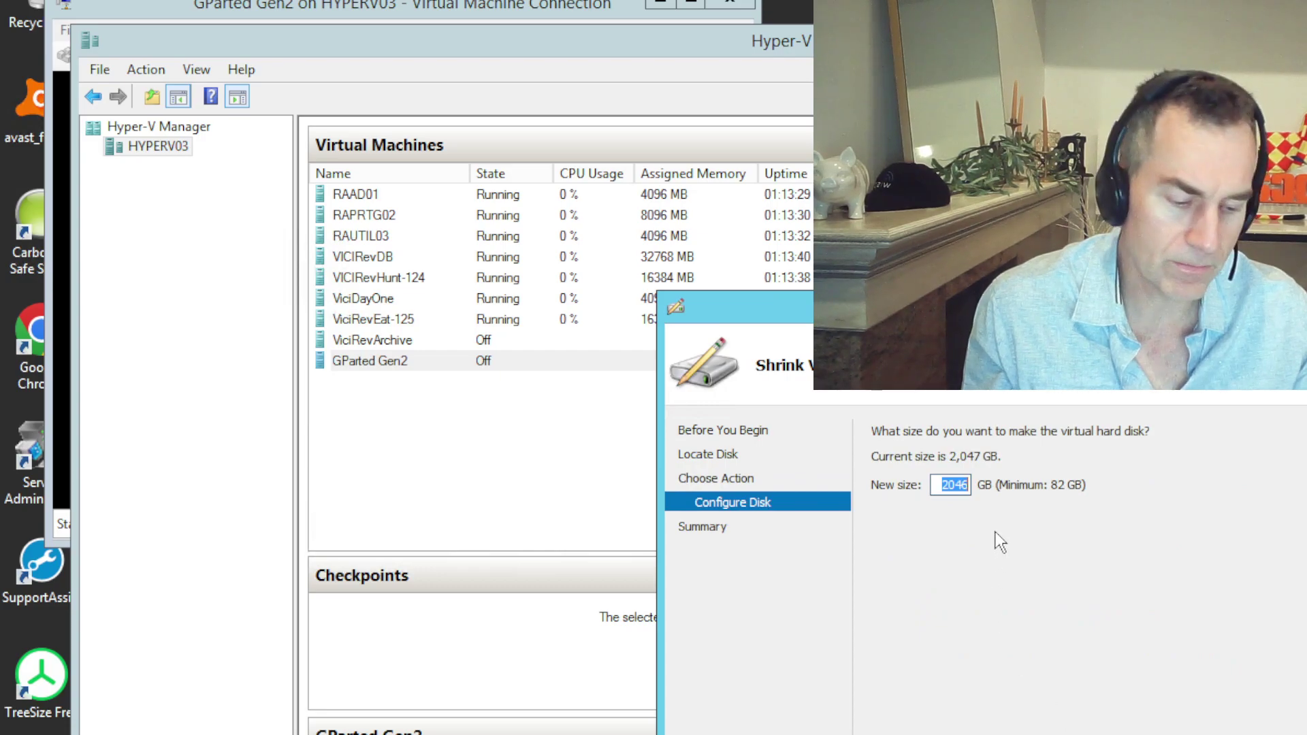
{"action": "key", "text": "End"}
{"action": "key", "text": "shift+Home"}
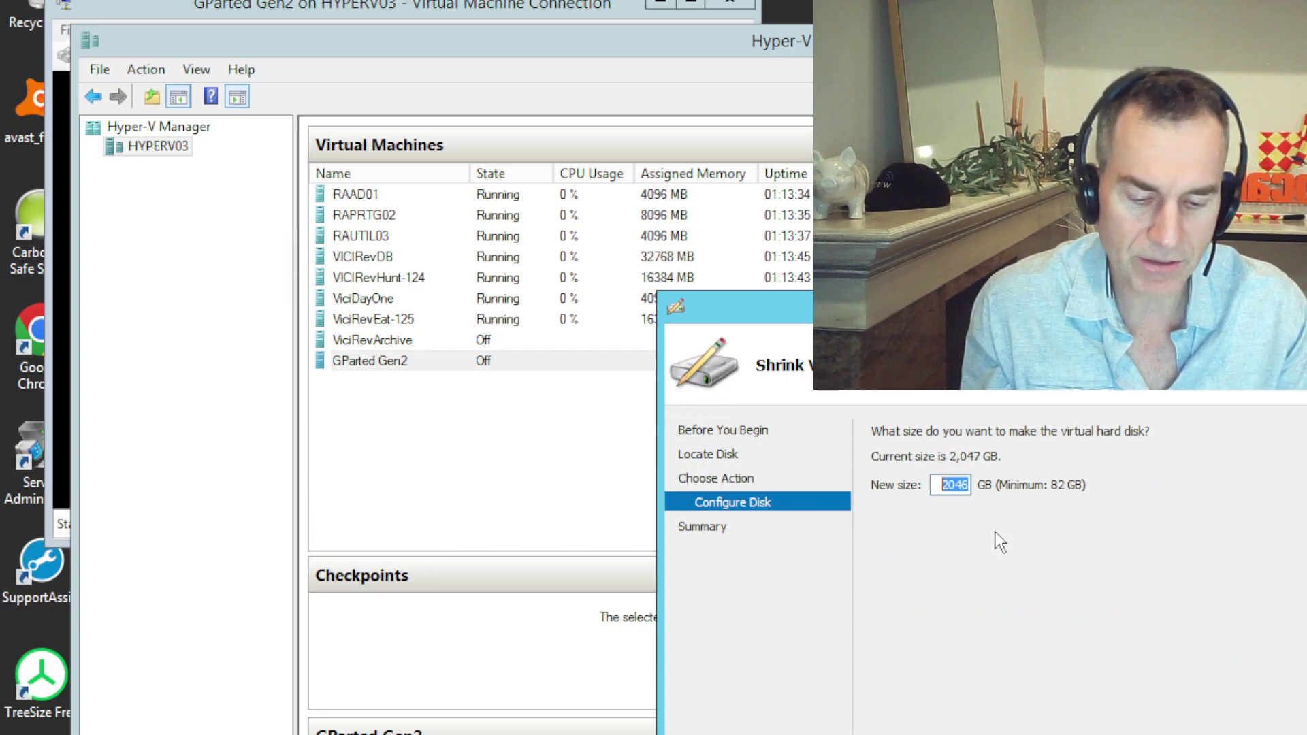
{"action": "type", "text": "82"}
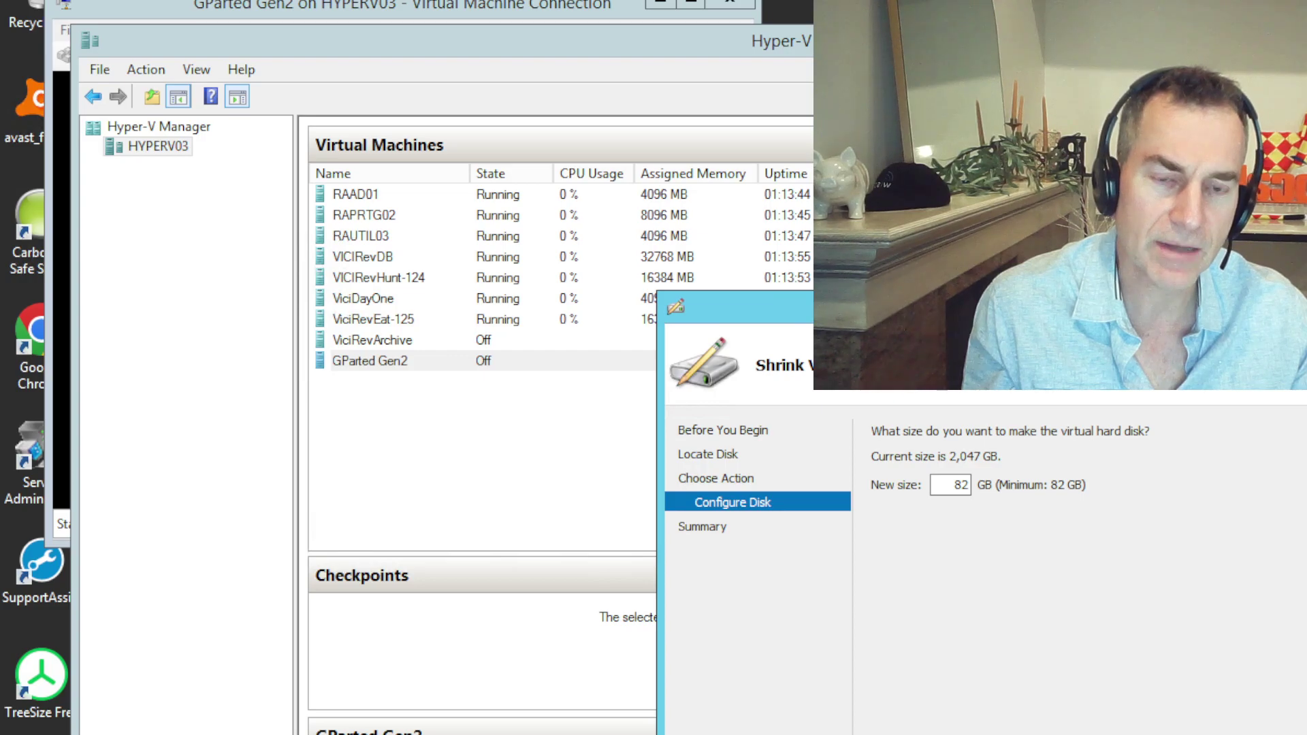
{"action": "left_click_drag", "start_coordinate": [837, 305], "coordinate": [1304, 265]}
{"action": "left_click", "coordinate": [566, 434]}
{"action": "left_click", "coordinate": [407, 359]}
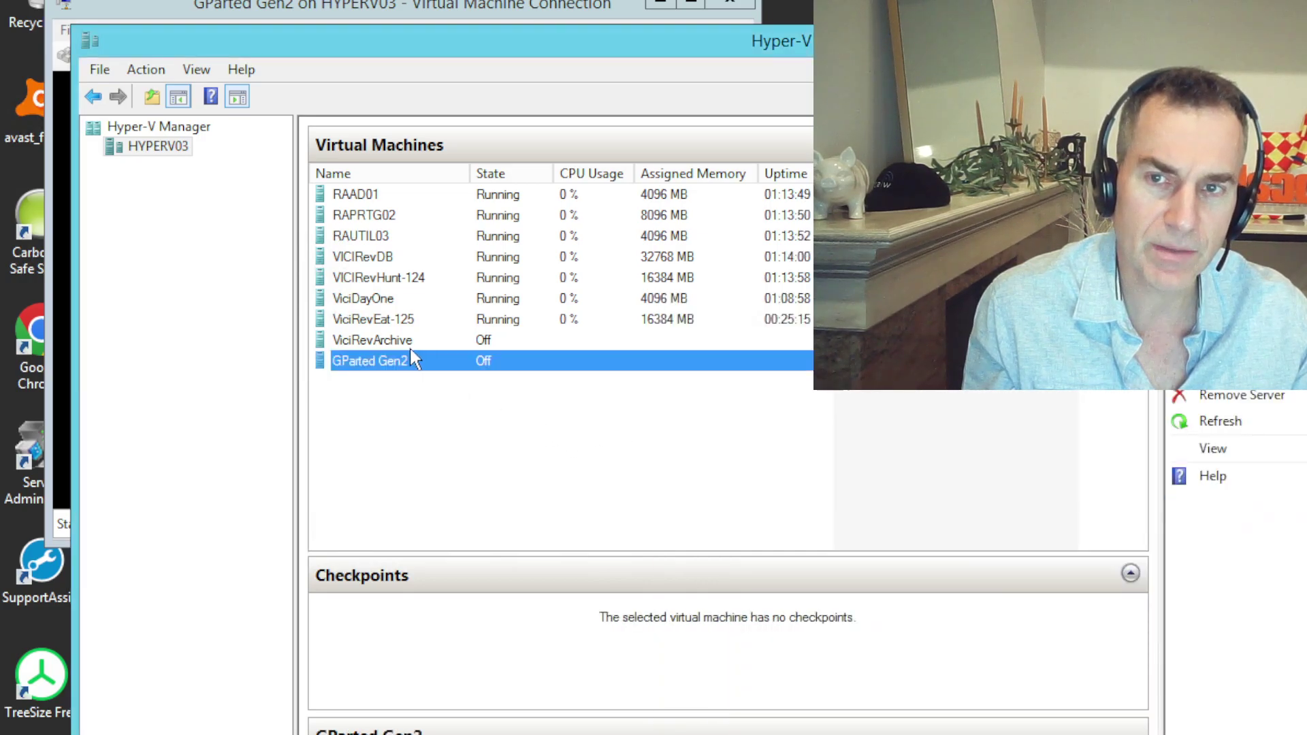
{"action": "double_click", "coordinate": [387, 340]}
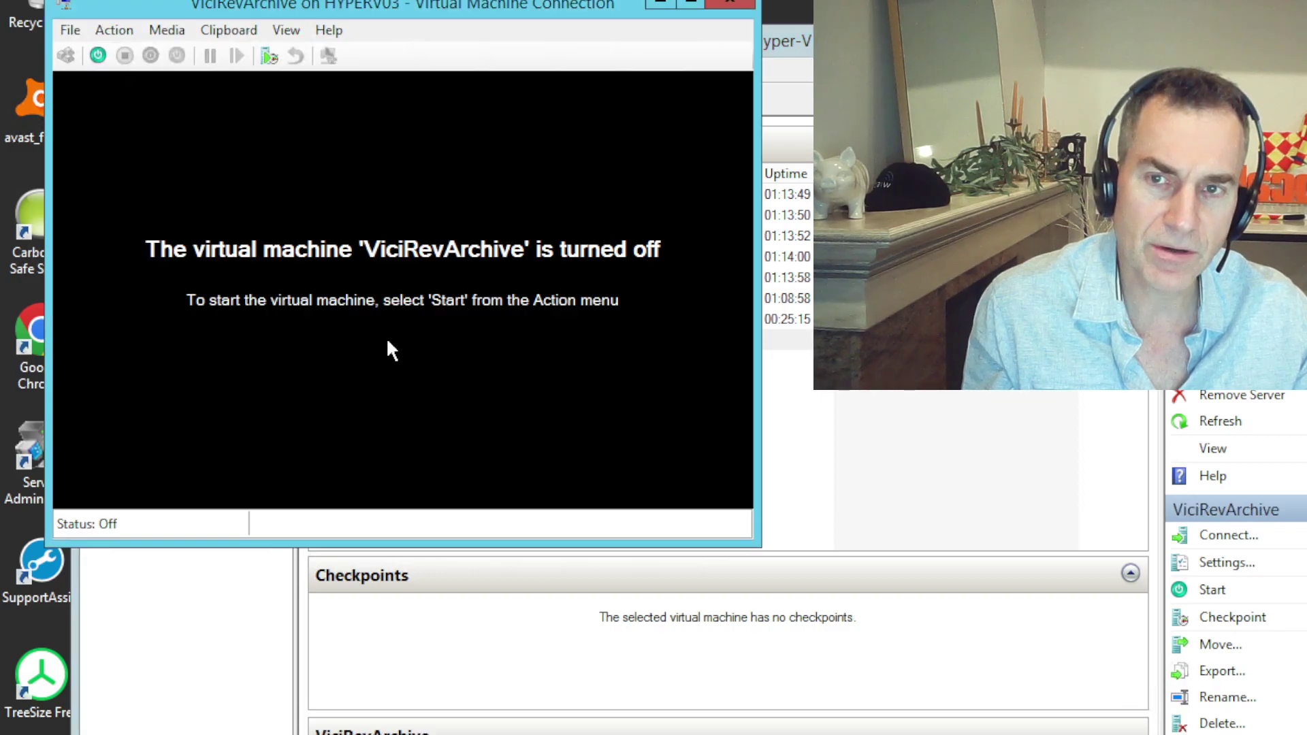
{"action": "left_click", "coordinate": [100, 47]}
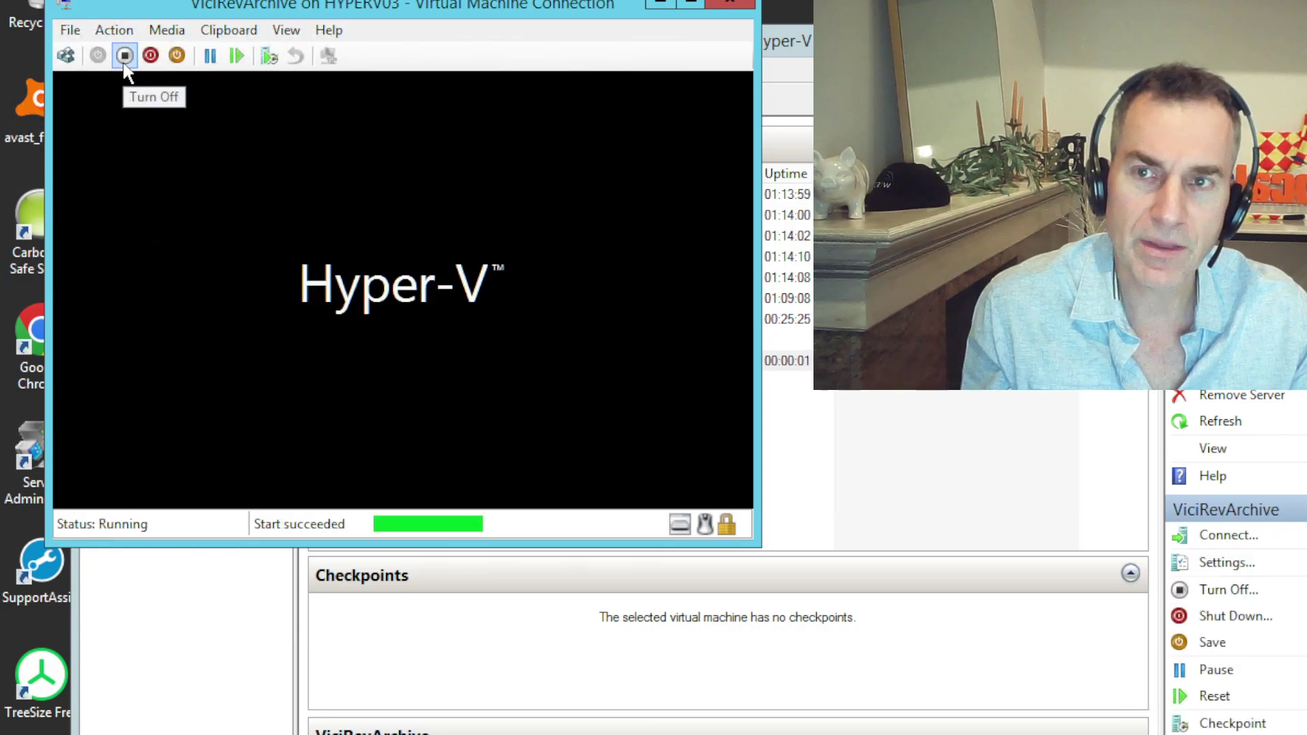
{"action": "key", "text": "Down"}
{"action": "key", "text": "Down"}
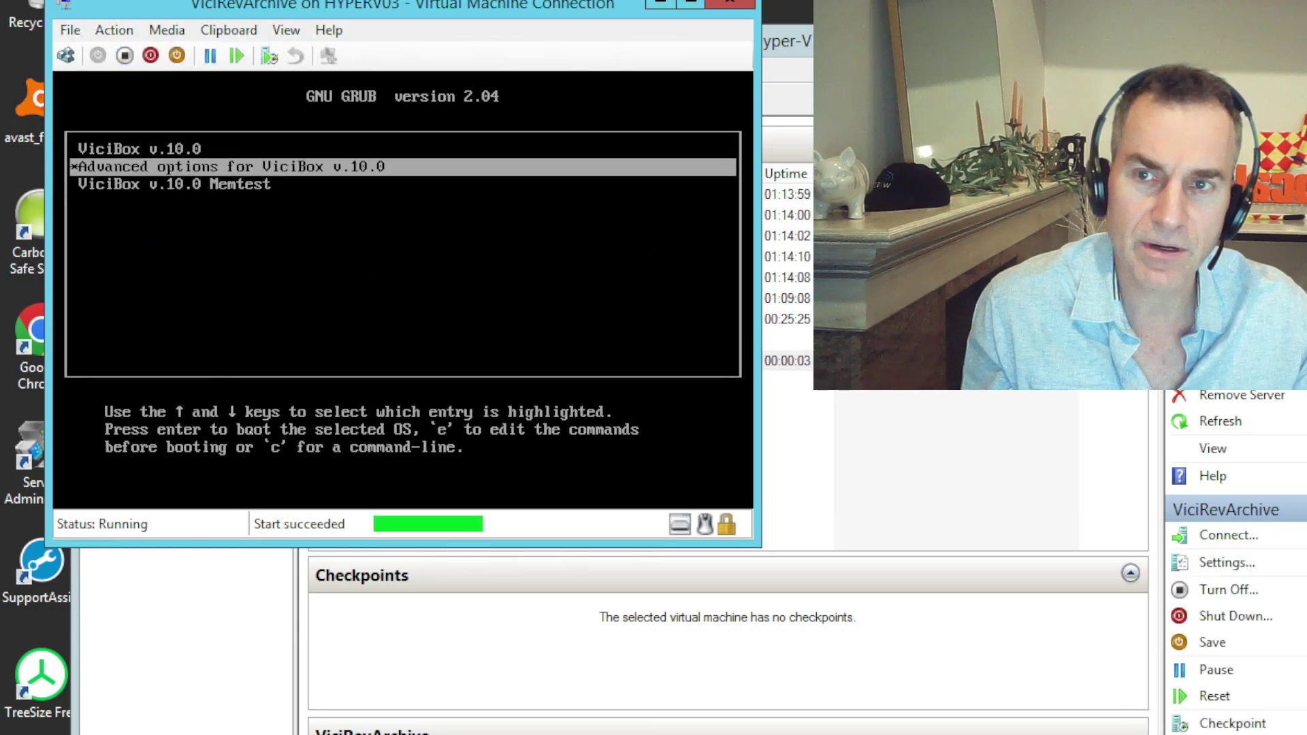
{"action": "key", "text": "Up"}
{"action": "key", "text": "Up"}
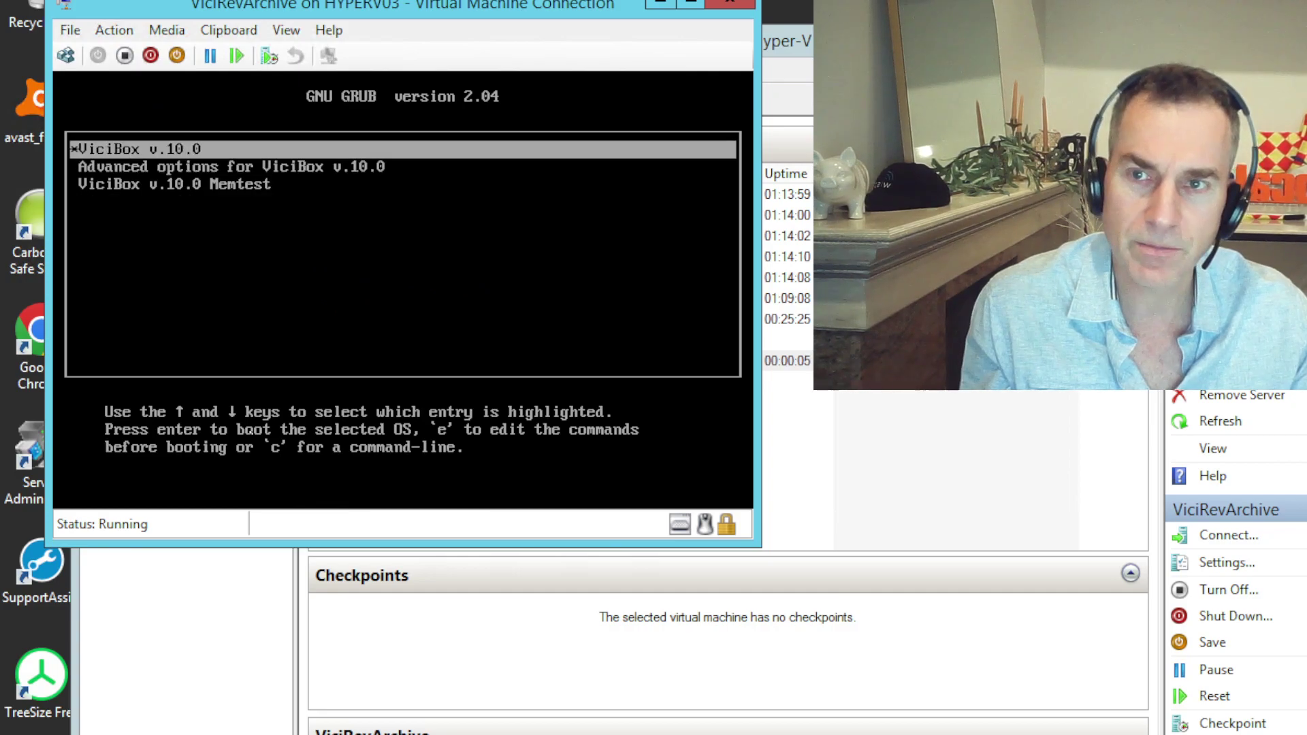
{"action": "left_click", "coordinate": [125, 55]}
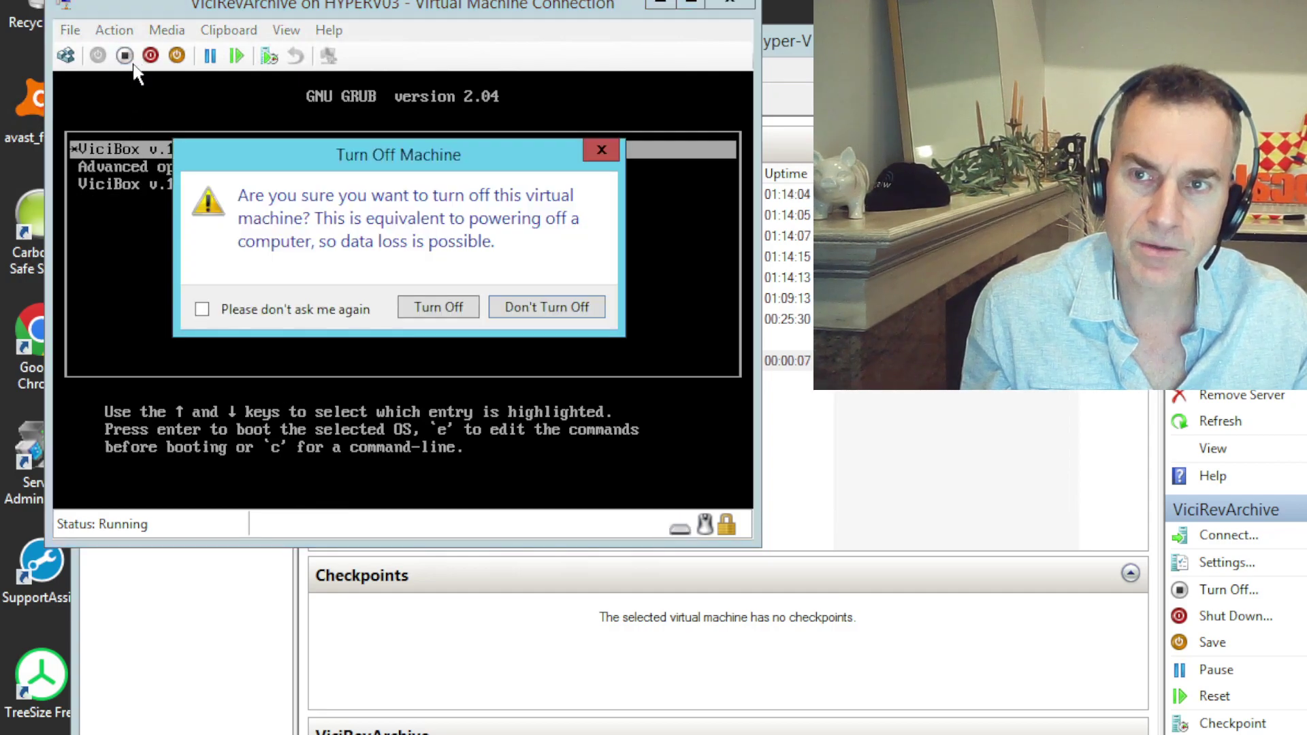
{"action": "left_click", "coordinate": [417, 299]}
{"action": "left_click", "coordinate": [741, 8]}
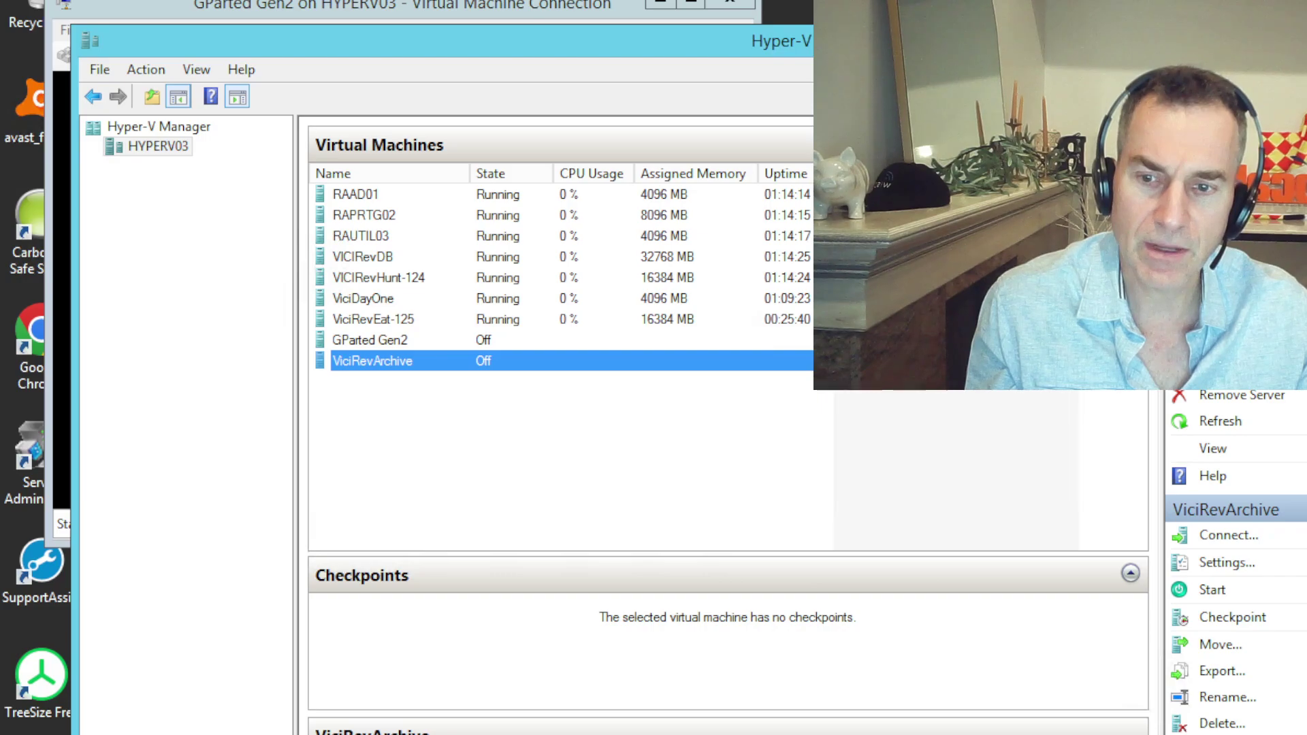
Start the Edit Disk wizard and select D:\ViciRevArchive\ViciRevArchive.vhdx
{"action": "key", "text": "alt+Tab"}
{"action": "left_click", "coordinate": [582, 591]}
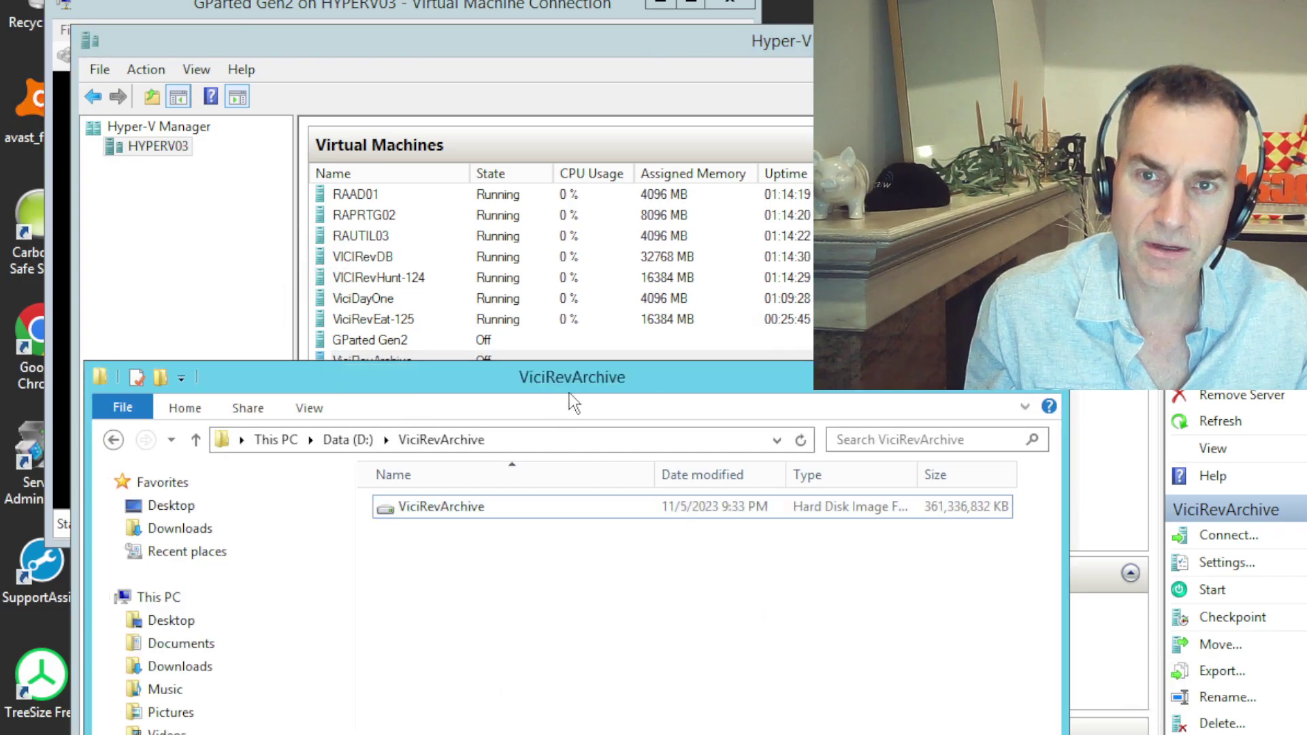
{"action": "left_click_drag", "start_coordinate": [569, 394], "coordinate": [623, 433]}
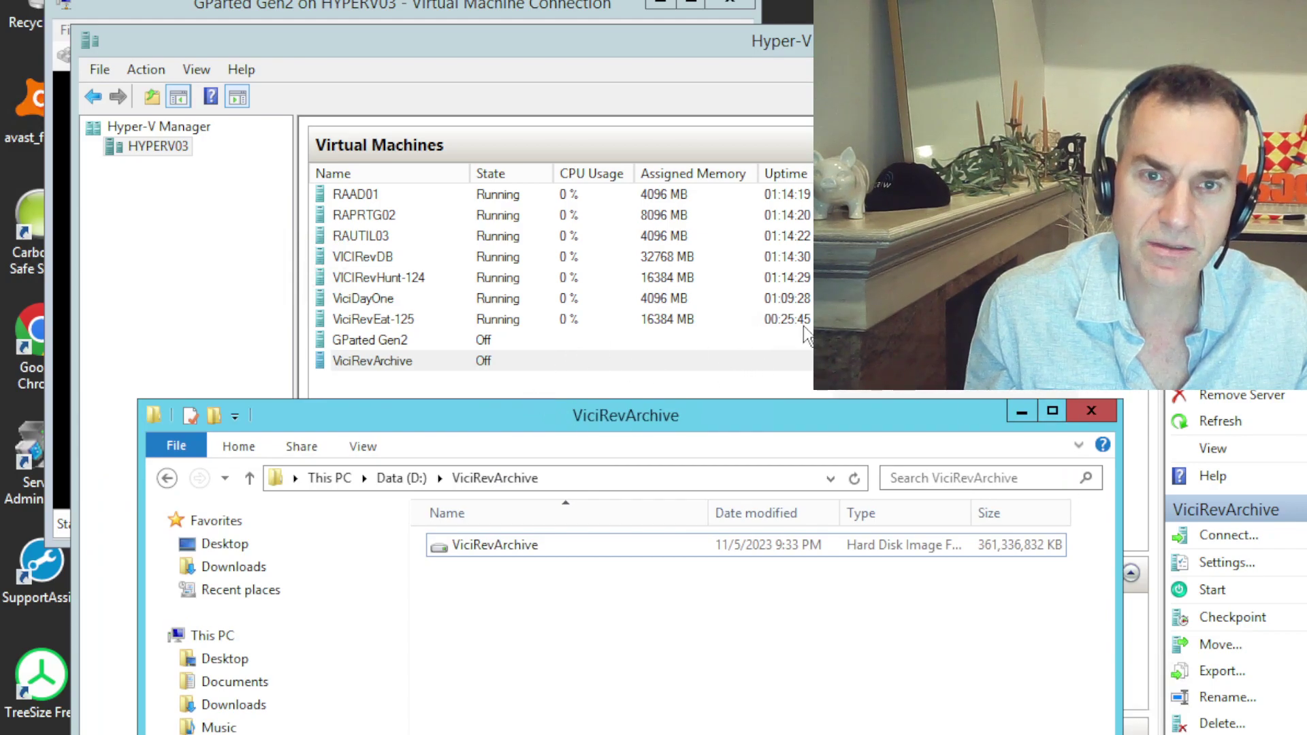
{"action": "left_click", "coordinate": [1219, 313]}
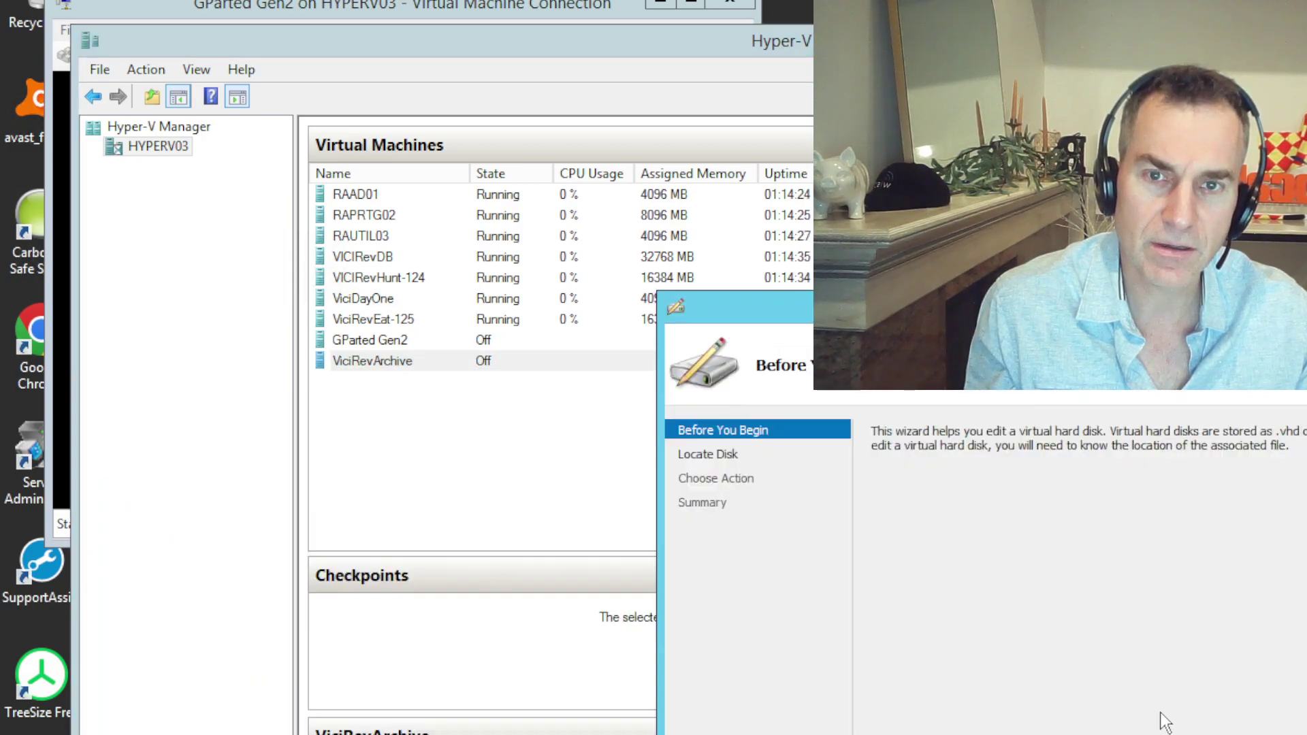
{"action": "left_click", "coordinate": [1163, 732]}
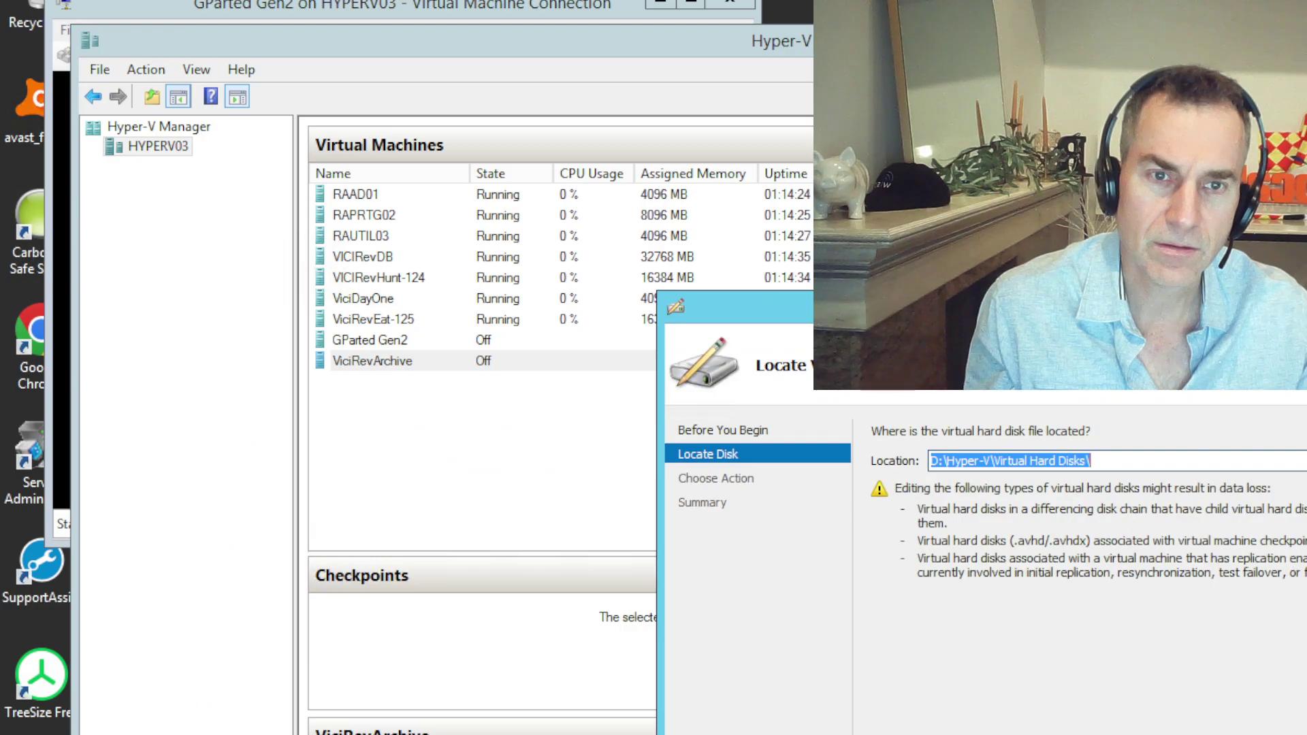
{"action": "left_click", "coordinate": [1304, 461]}
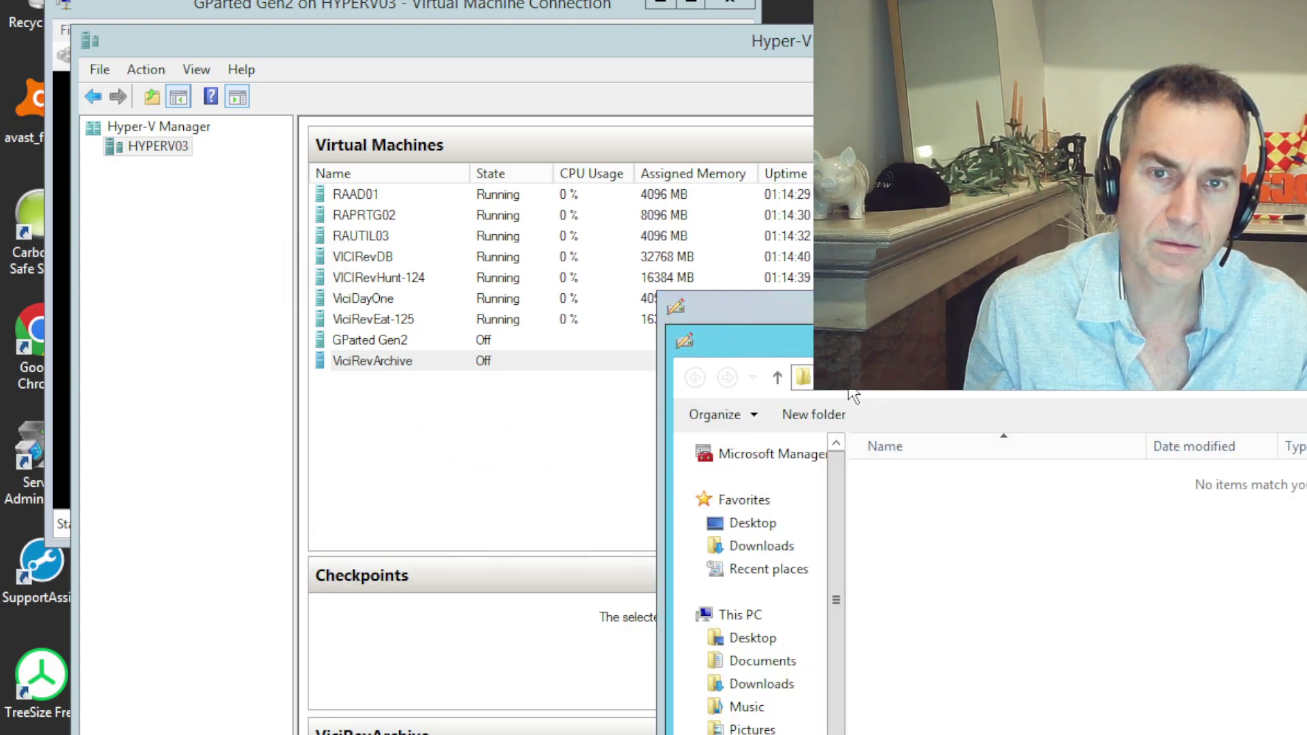
{"action": "double_click", "coordinate": [1171, 652]}
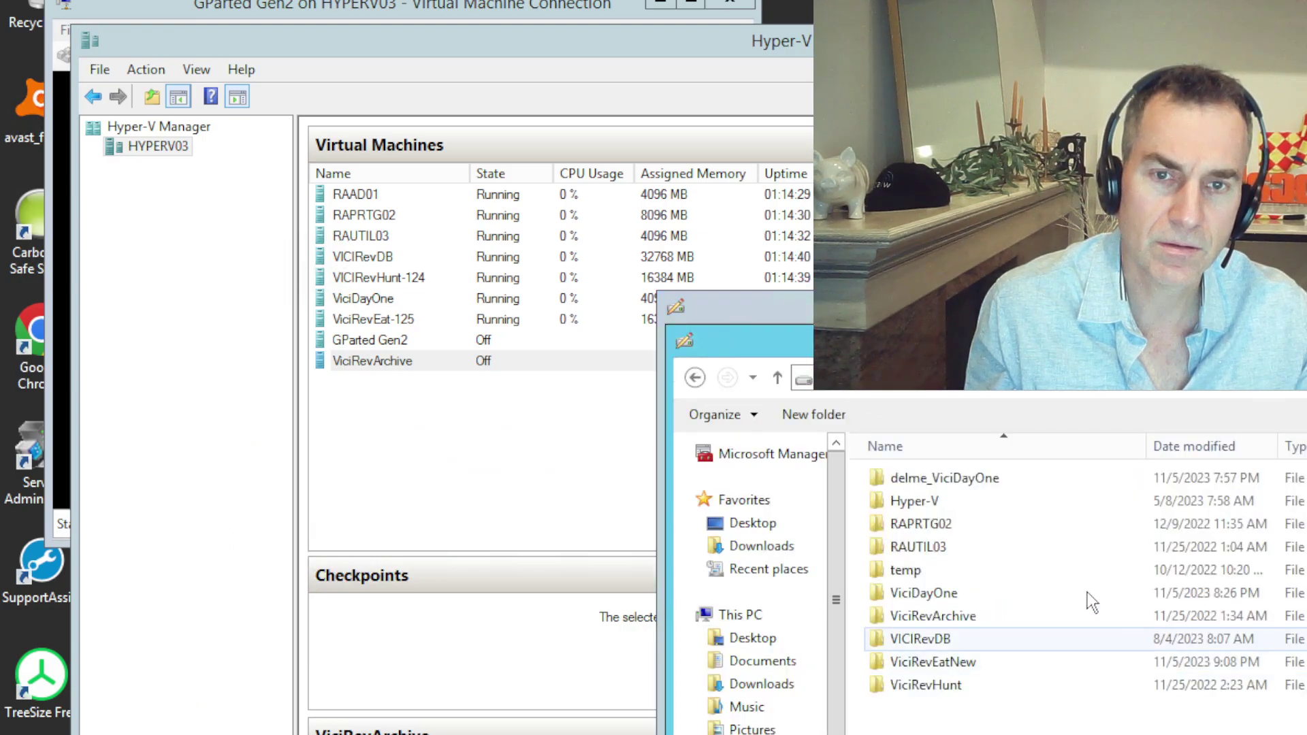
{"action": "double_click", "coordinate": [944, 615]}
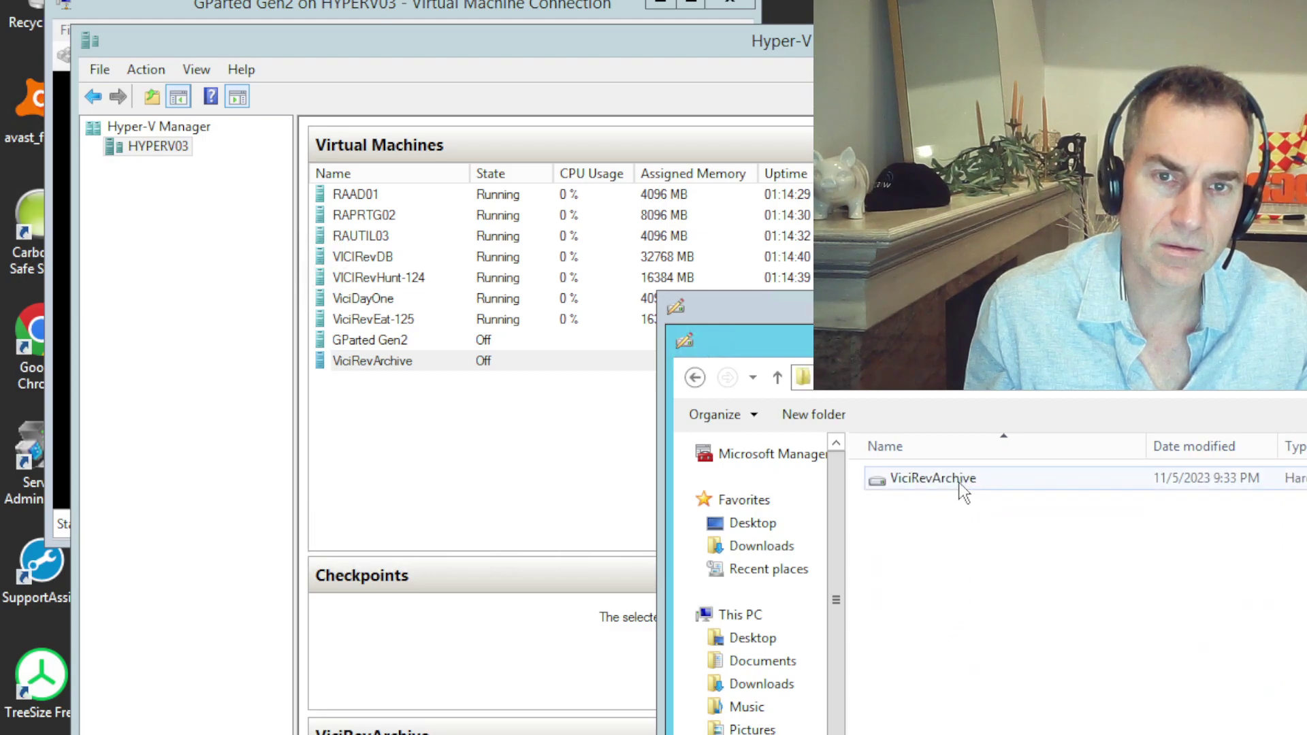
{"action": "double_click", "coordinate": [959, 479]}
Choose Expand, cancel the wizard, and view the 361,336,832 KB disk file in Explorer
{"action": "key", "text": "Return"}
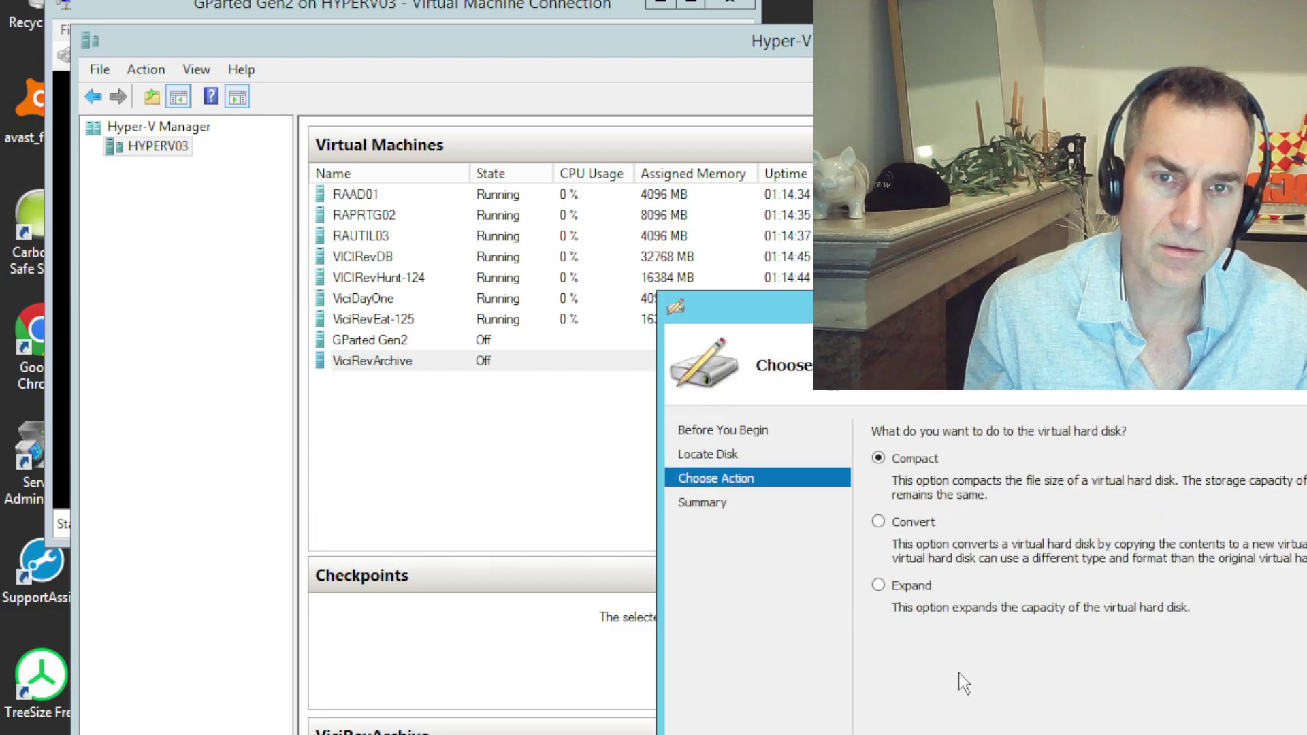
{"action": "left_click", "coordinate": [884, 584]}
{"action": "key", "text": "Return"}
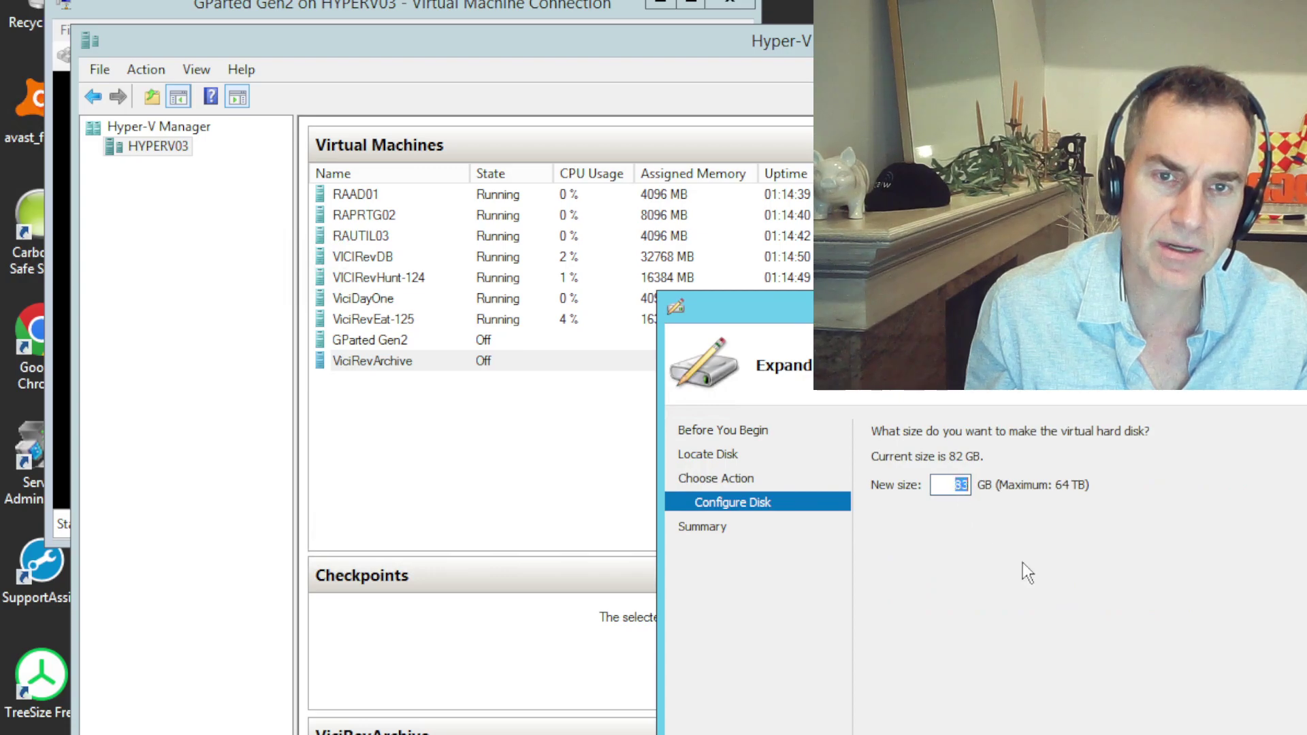
{"action": "key", "text": "Escape"}
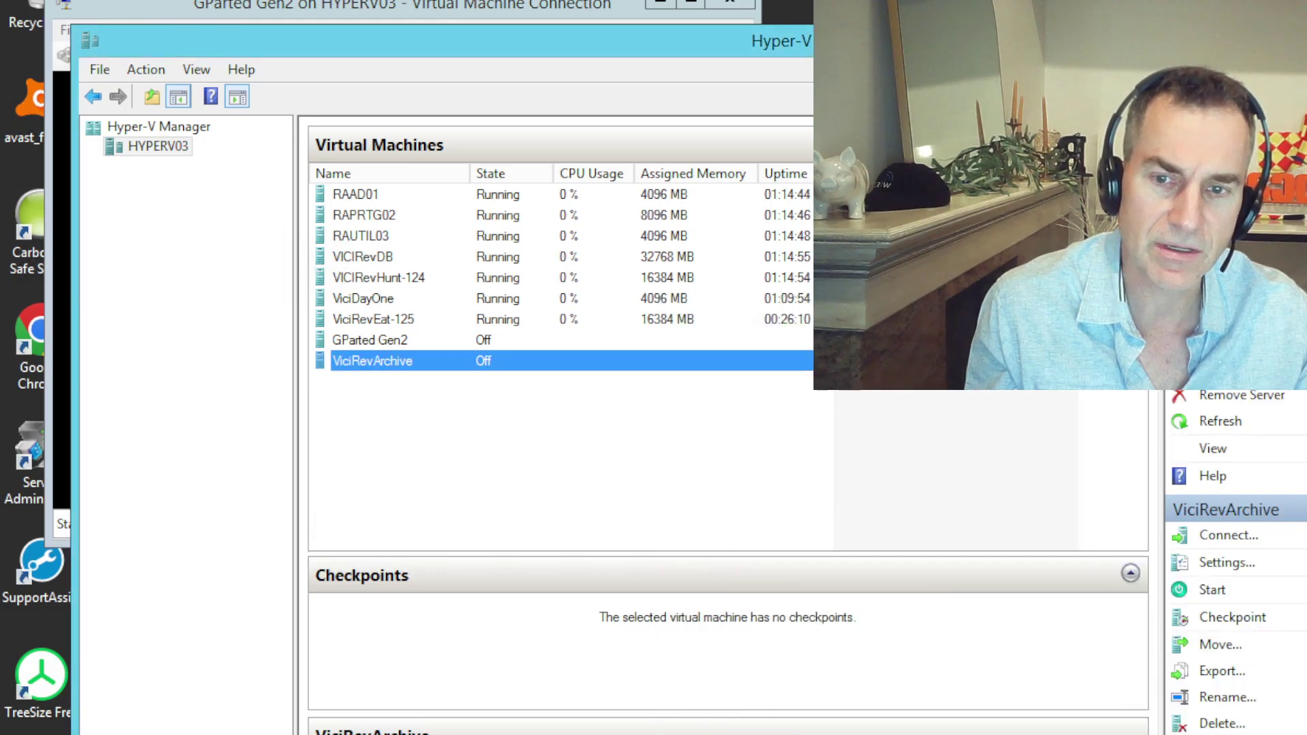
{"action": "key", "text": "alt+Tab"}
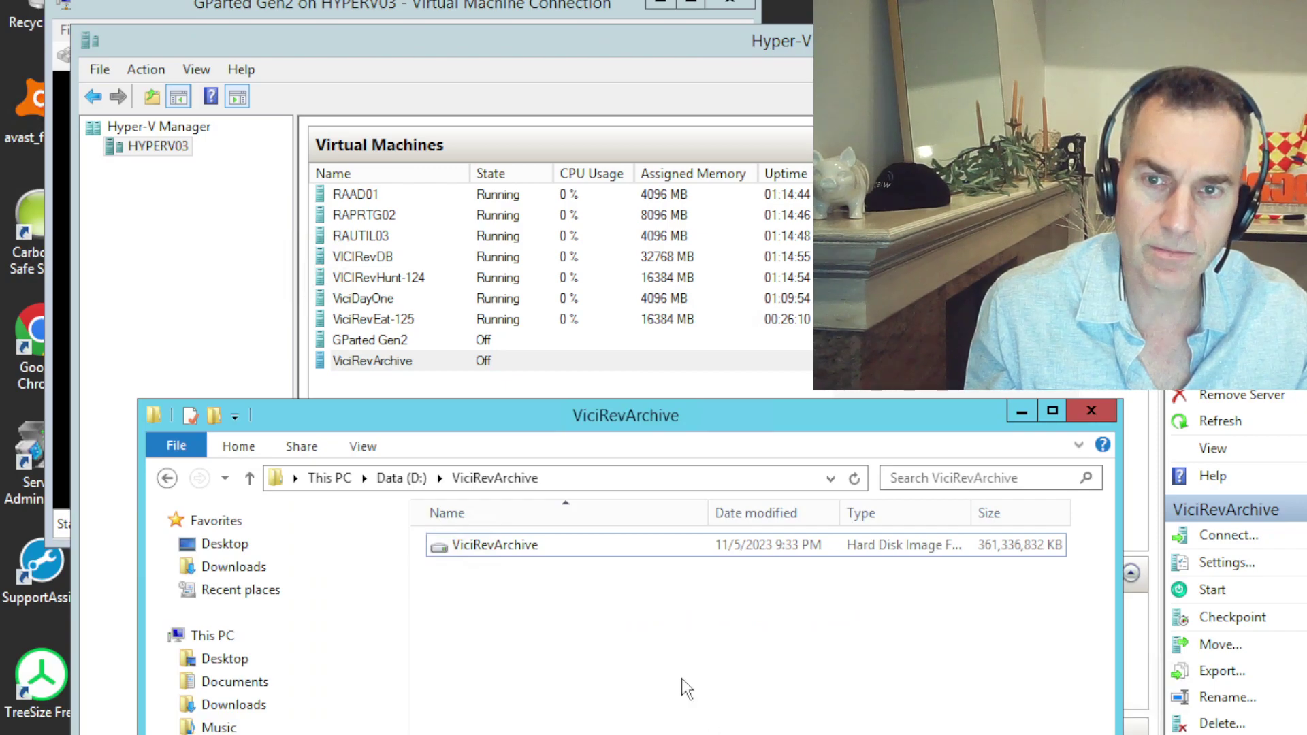
{"action": "key", "text": "alt+d"}
{"action": "key", "text": "Escape"}
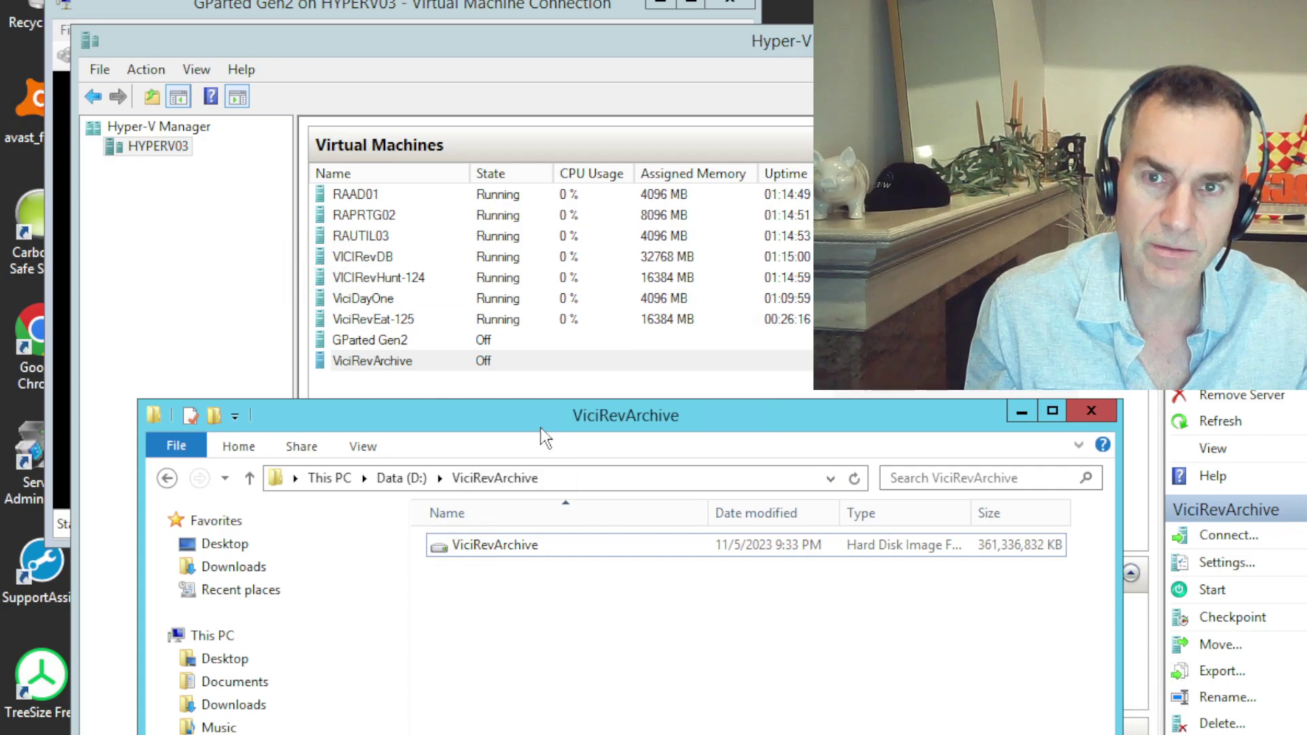
Run Edit Disk on D:\ViciRevArchive\ViciRevArchive.vhdx and keep Compact as the action
{"action": "right_click", "coordinate": [523, 364]}
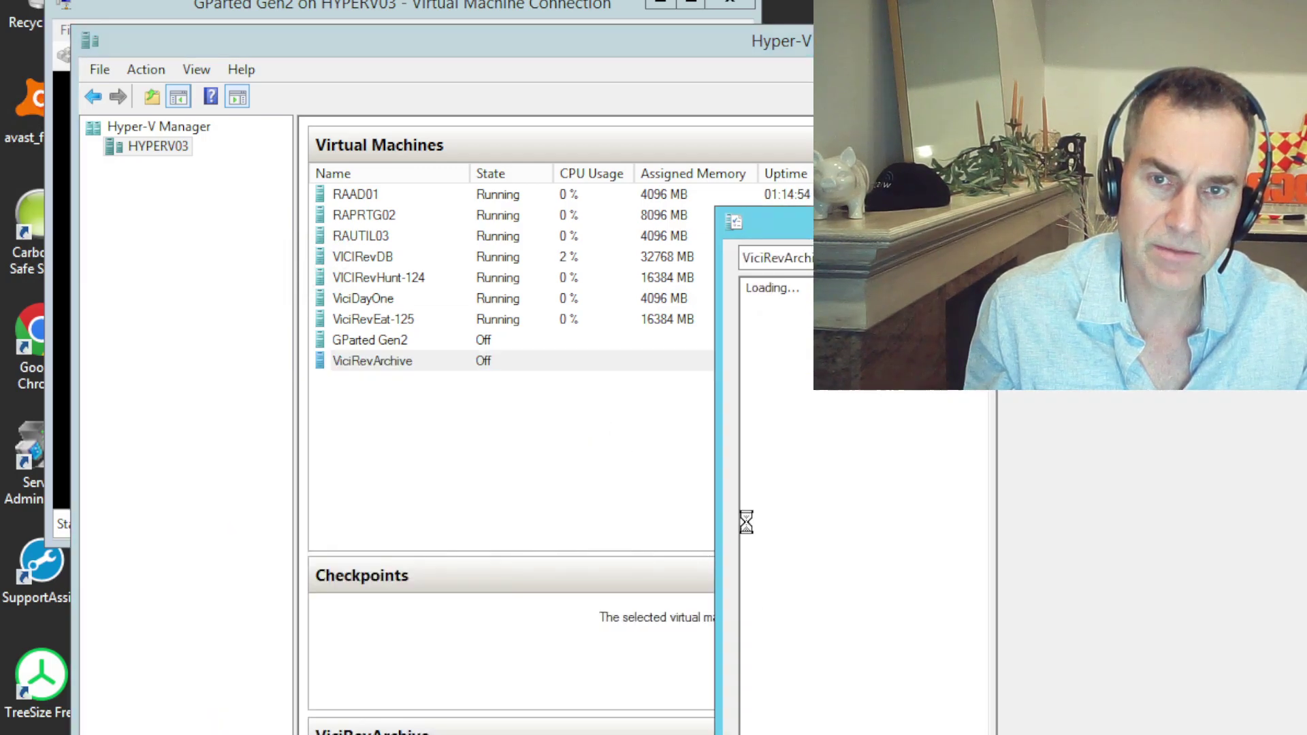
{"action": "key", "text": "Escape"}
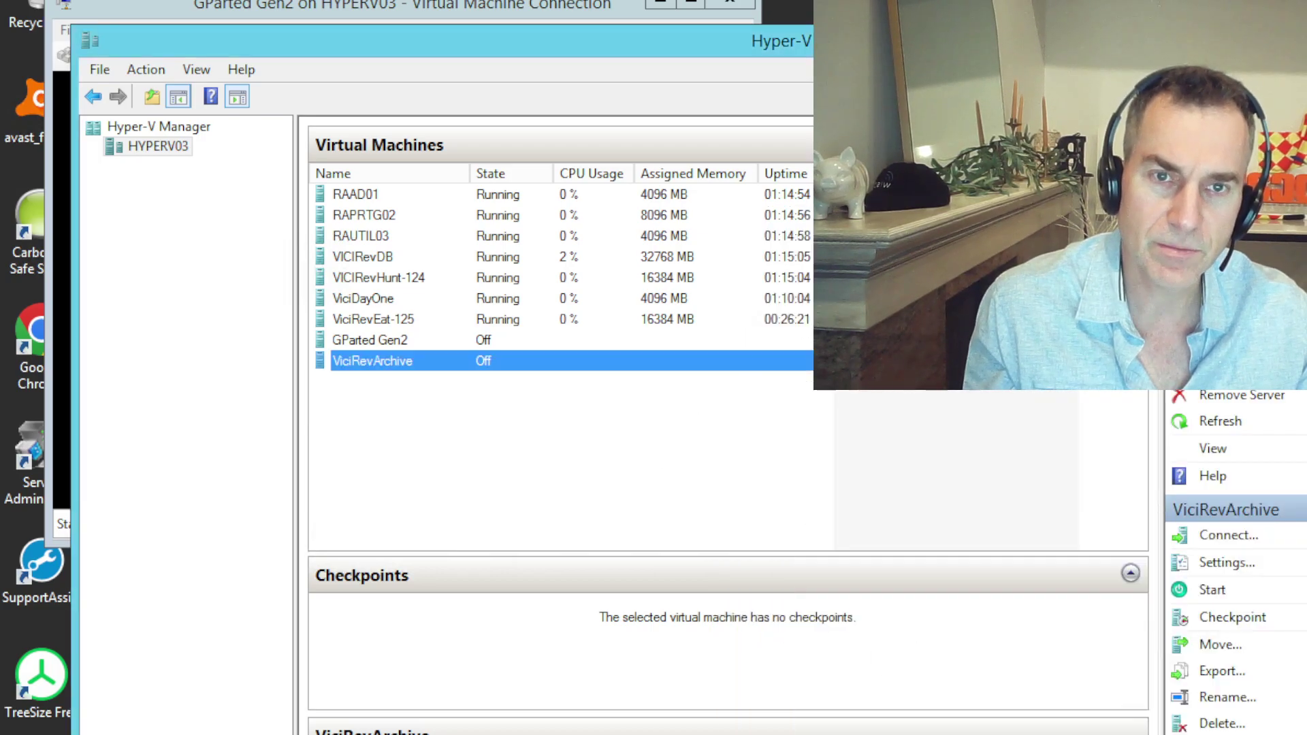
{"action": "key", "text": "Return"}
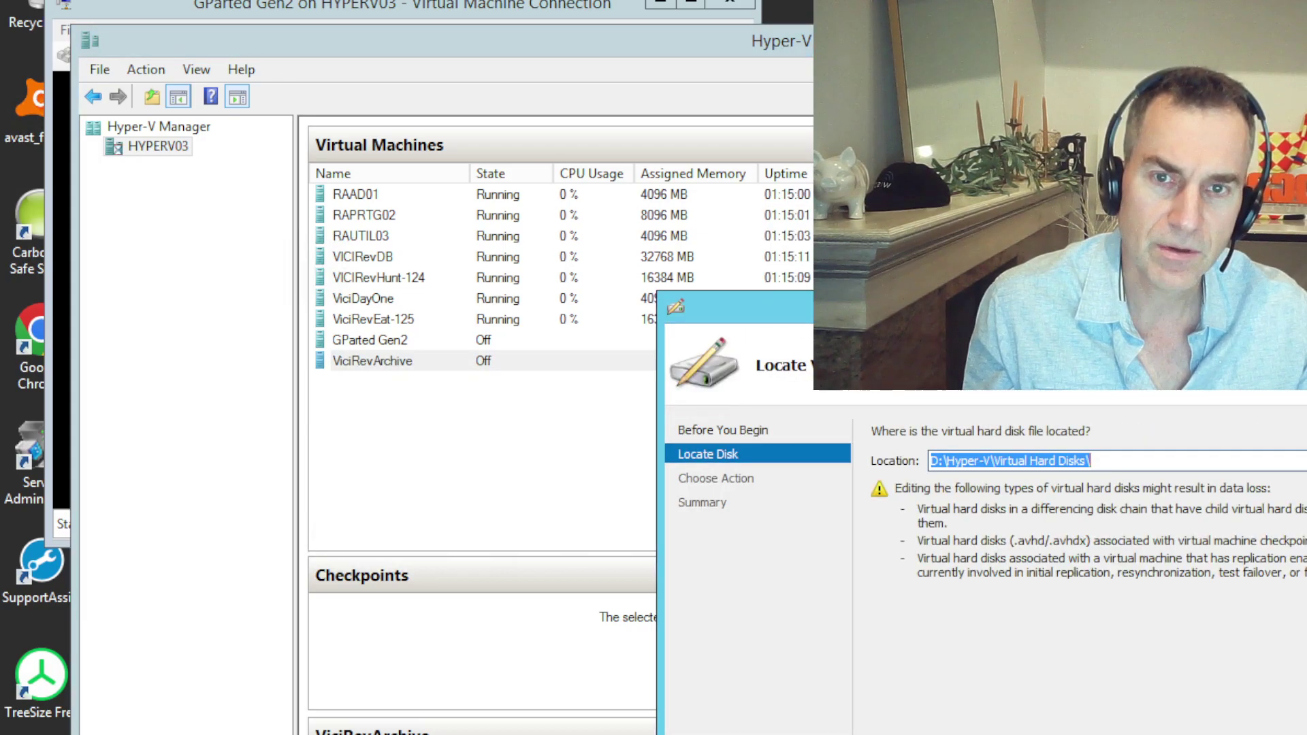
{"action": "left_click", "coordinate": [1304, 461]}
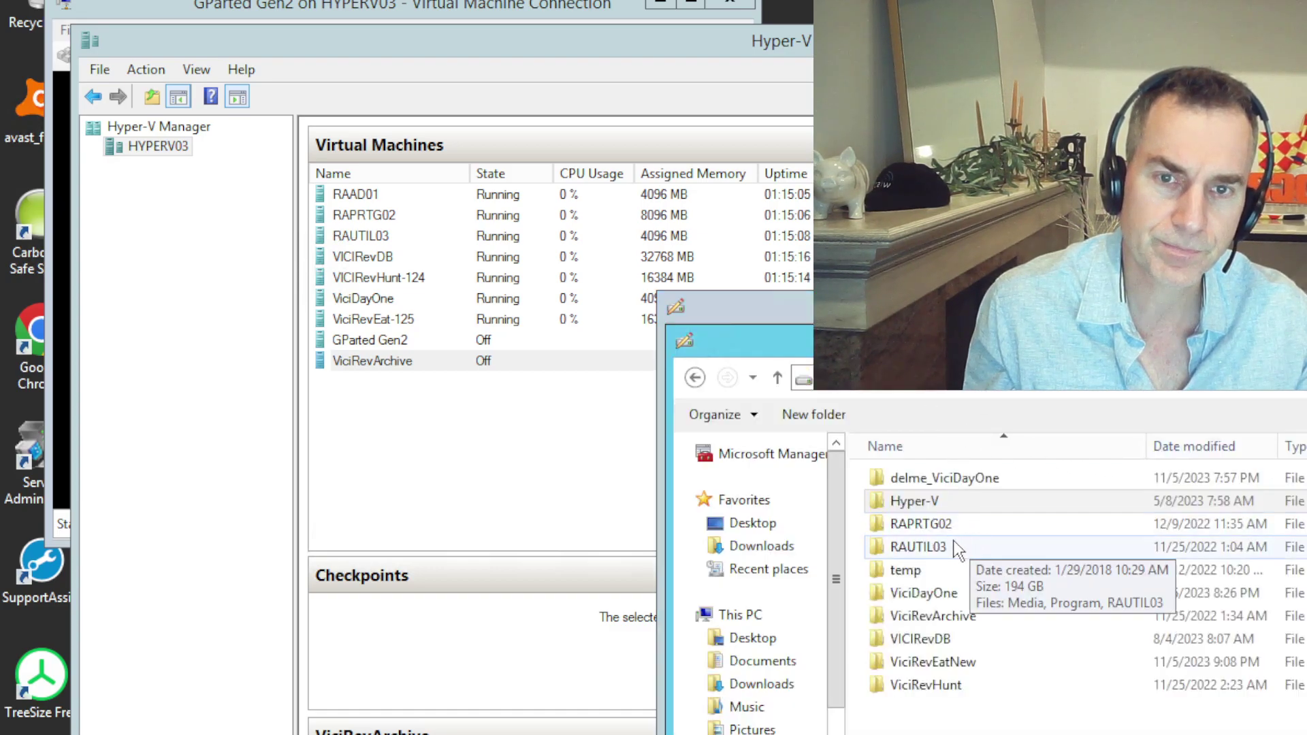
{"action": "left_click", "coordinate": [958, 619]}
{"action": "double_click", "coordinate": [958, 616]}
{"action": "double_click", "coordinate": [946, 471]}
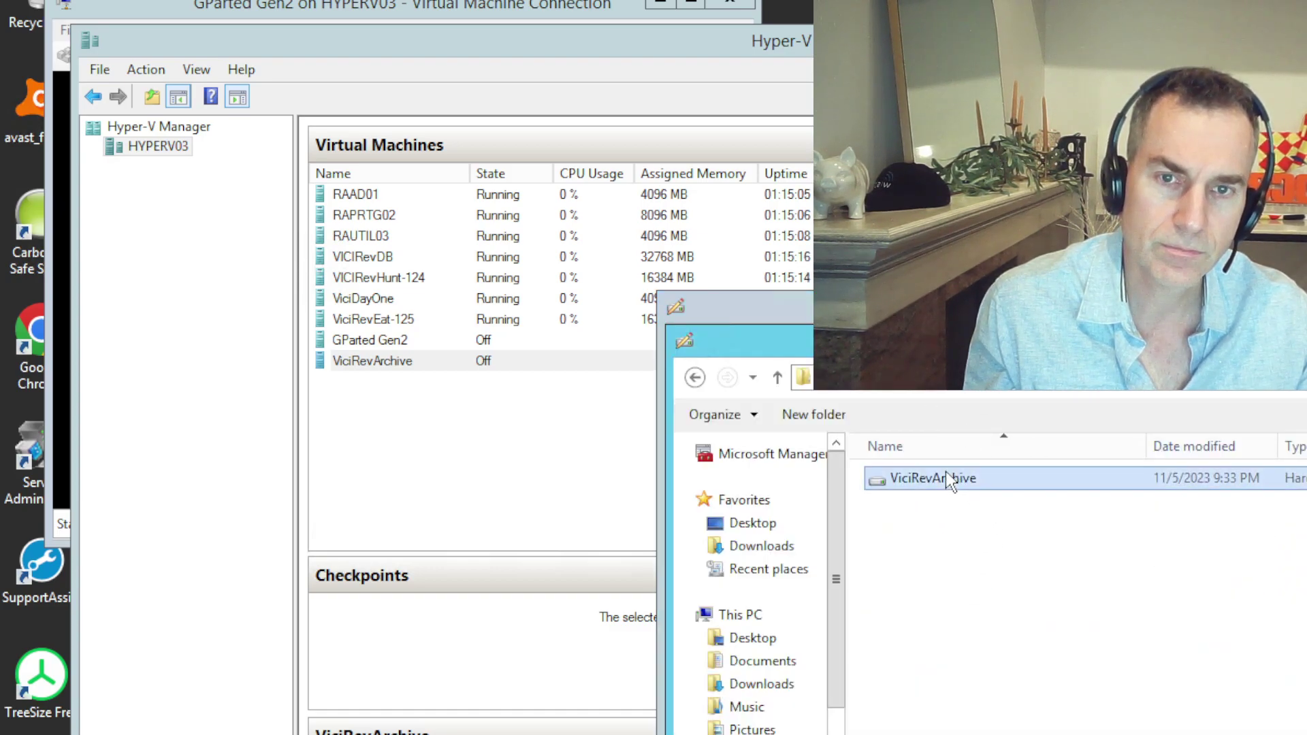
{"action": "key", "text": "Return"}
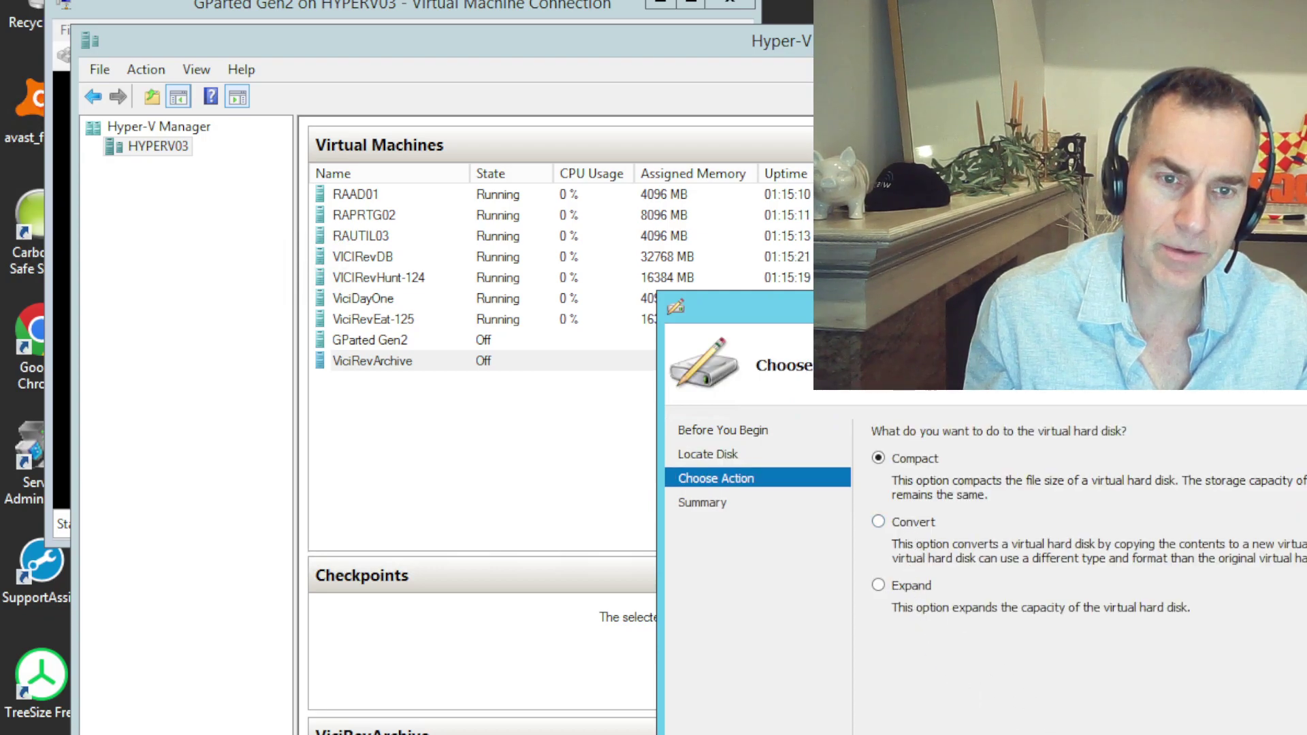
{"action": "key", "text": "Return"}
{"action": "key", "text": "Return"}
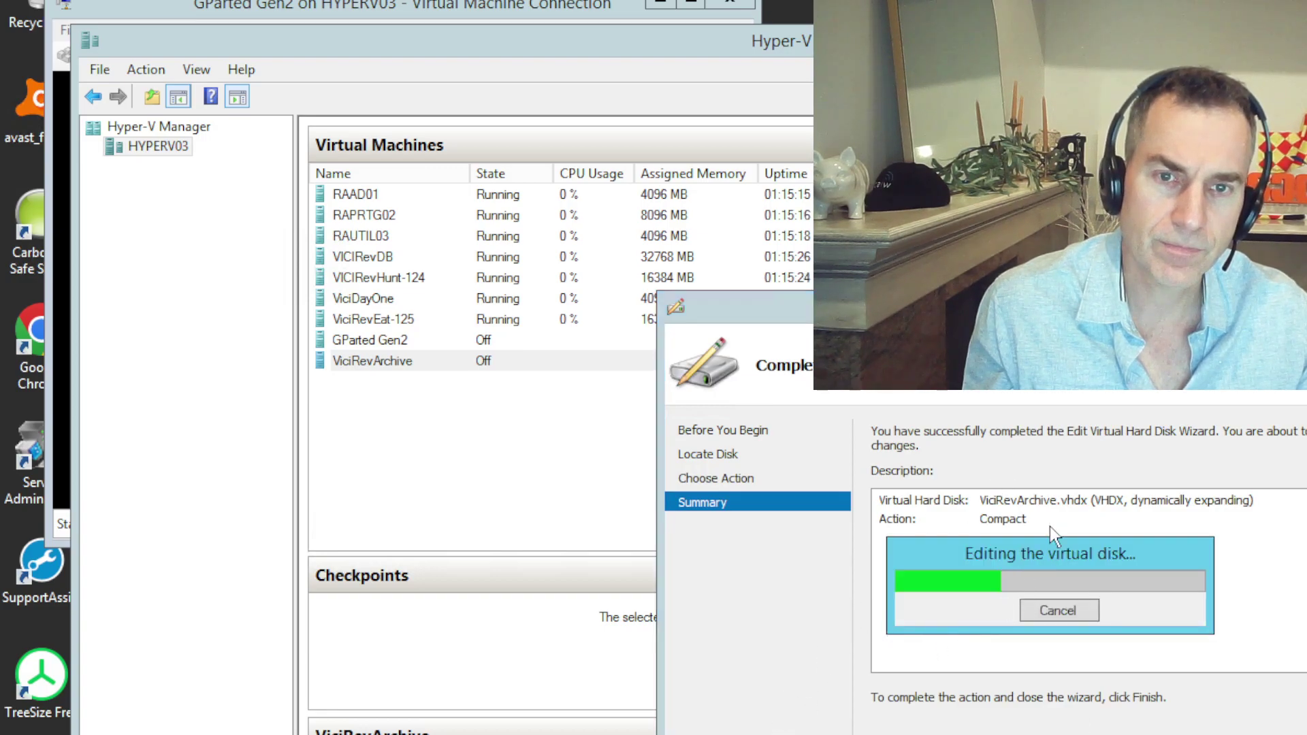
Wait out compaction and confirm ViciRevArchive.vhdx now measures 80,875,520 KB
{"action": "left_click_drag", "start_coordinate": [1040, 553], "coordinate": [190, 586]}
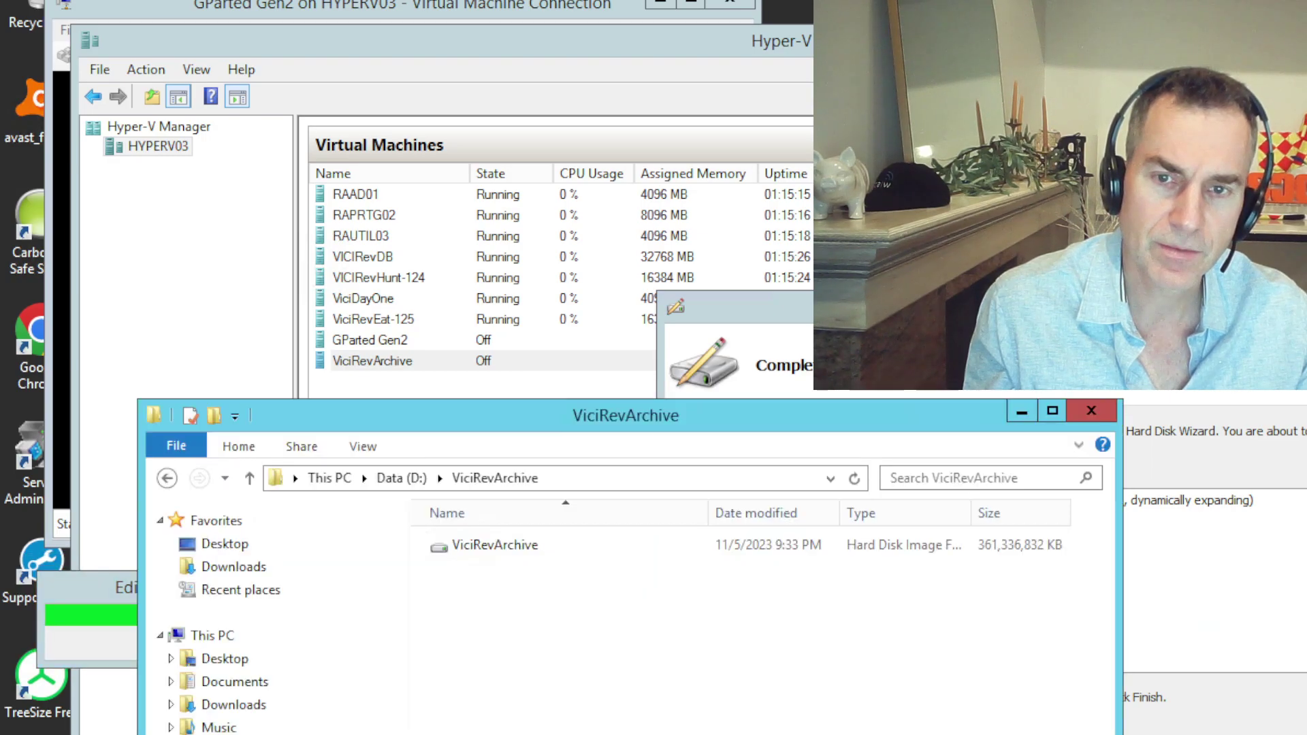
{"action": "key", "text": "alt+Tab"}
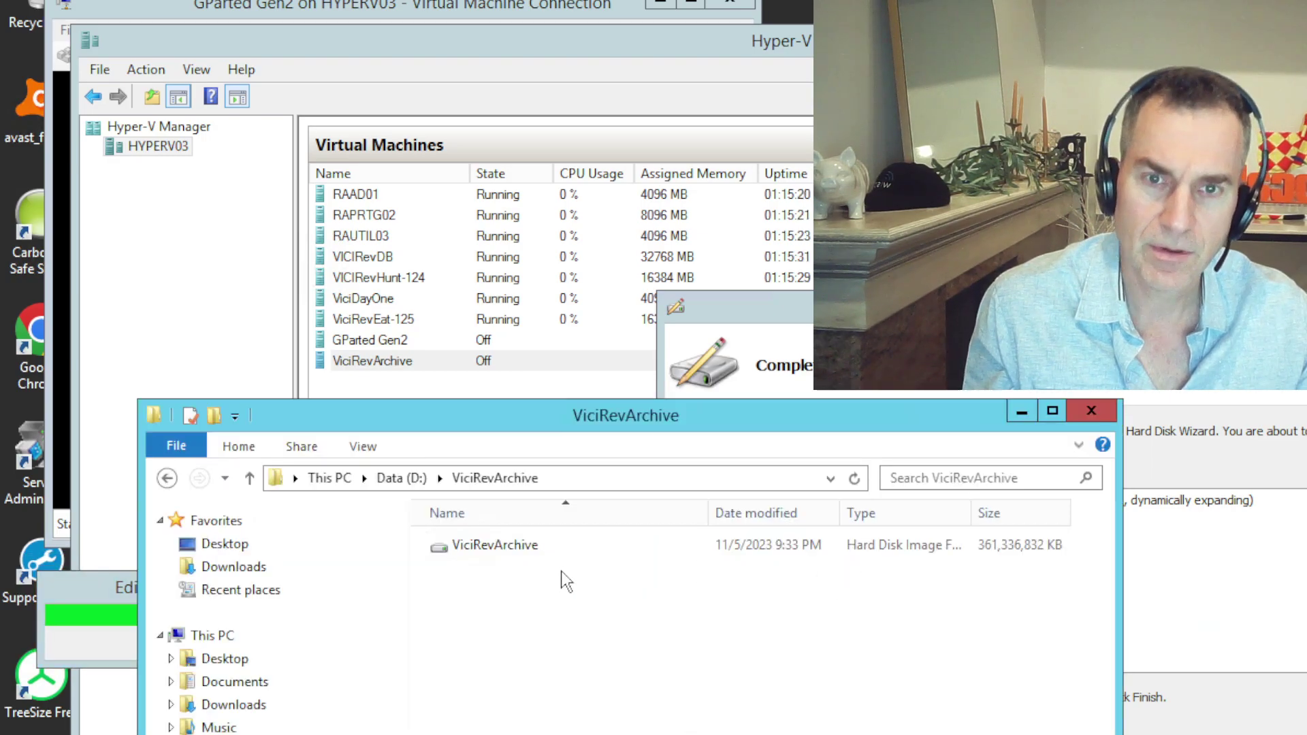
{"action": "left_click", "coordinate": [129, 597]}
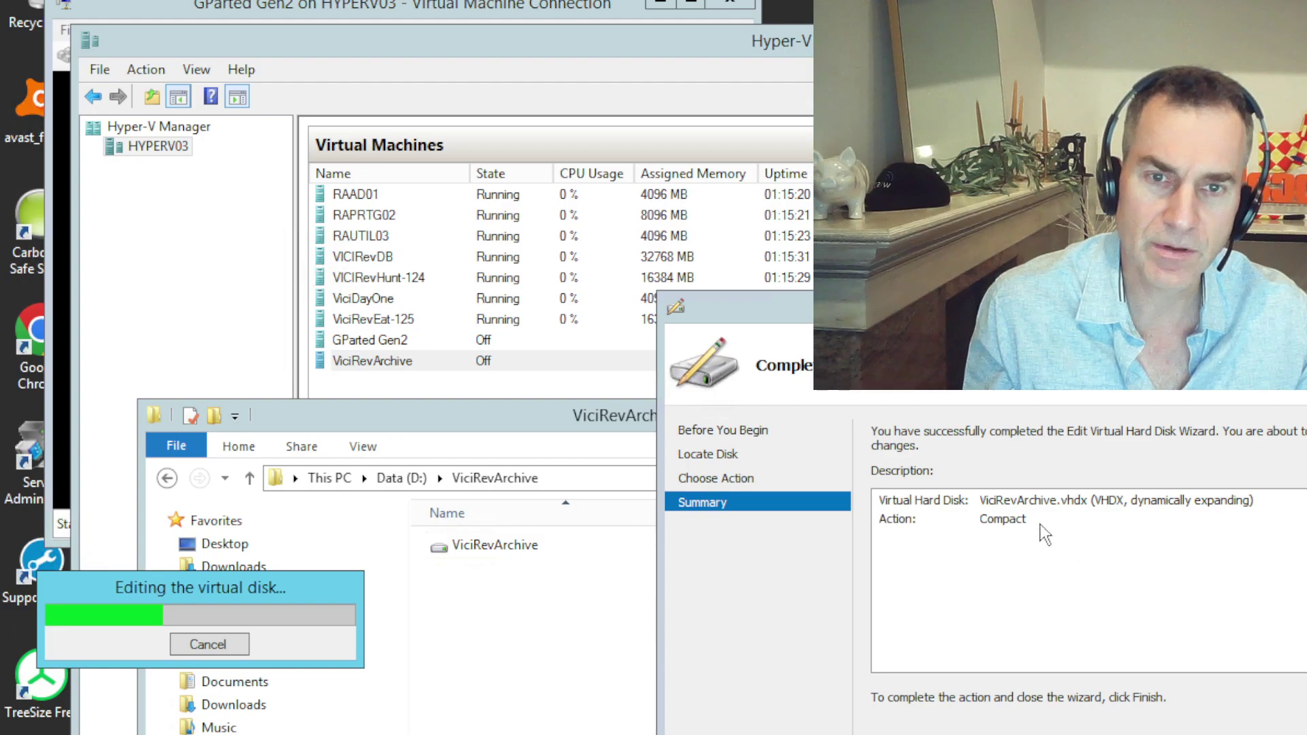
{"action": "left_click_drag", "start_coordinate": [320, 582], "coordinate": [578, 518]}
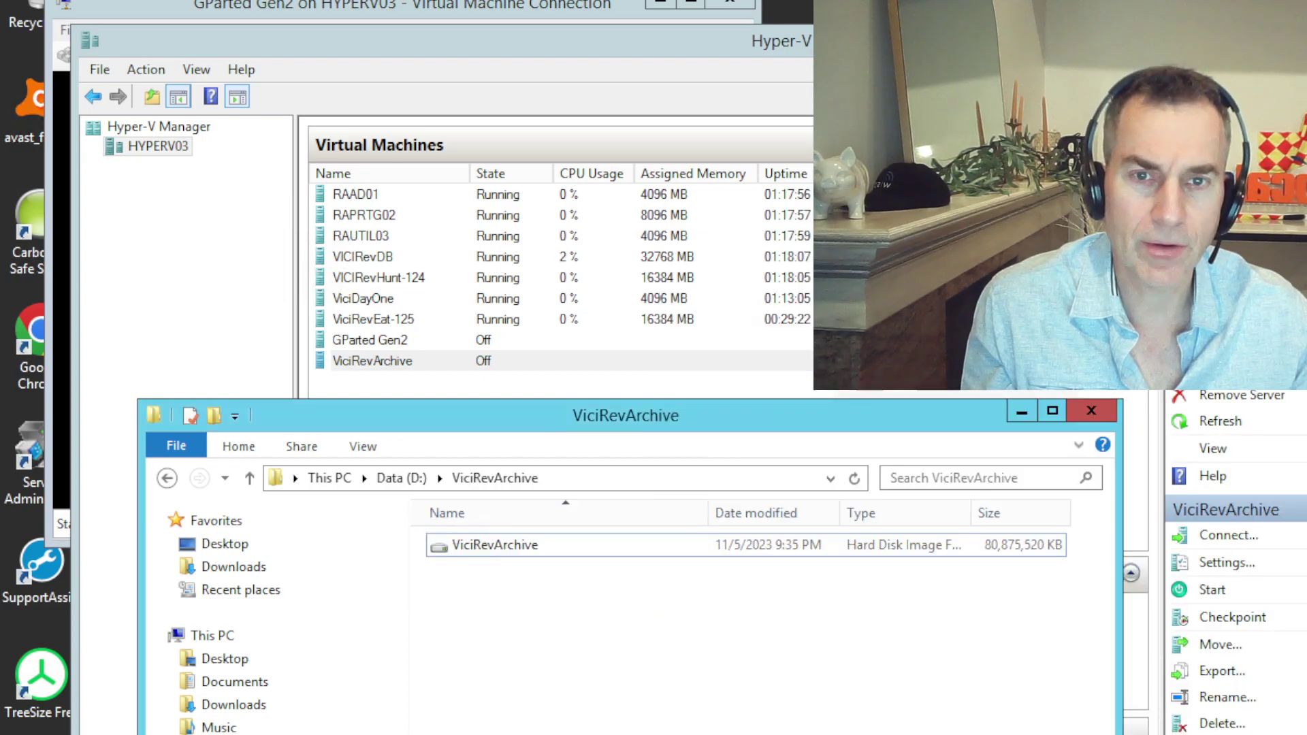
{"action": "left_click", "coordinate": [713, 546]}
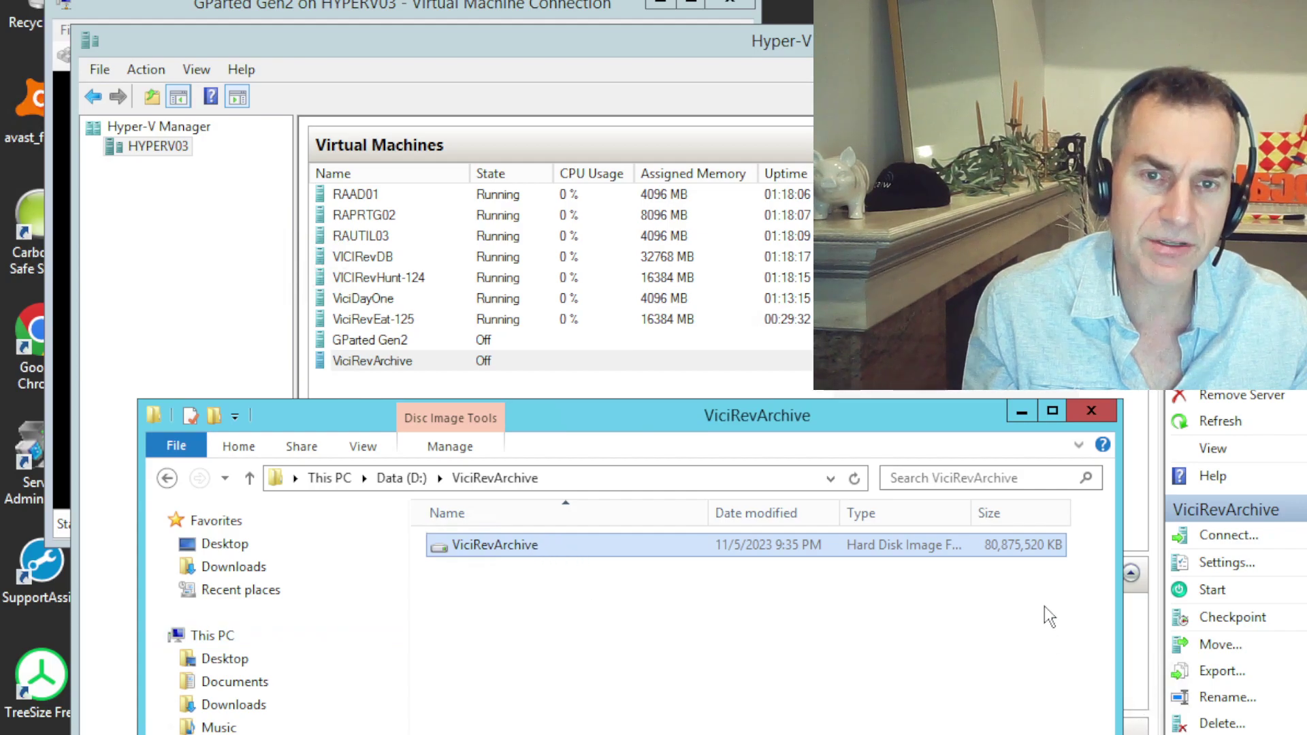
{"action": "left_click", "coordinate": [456, 343]}
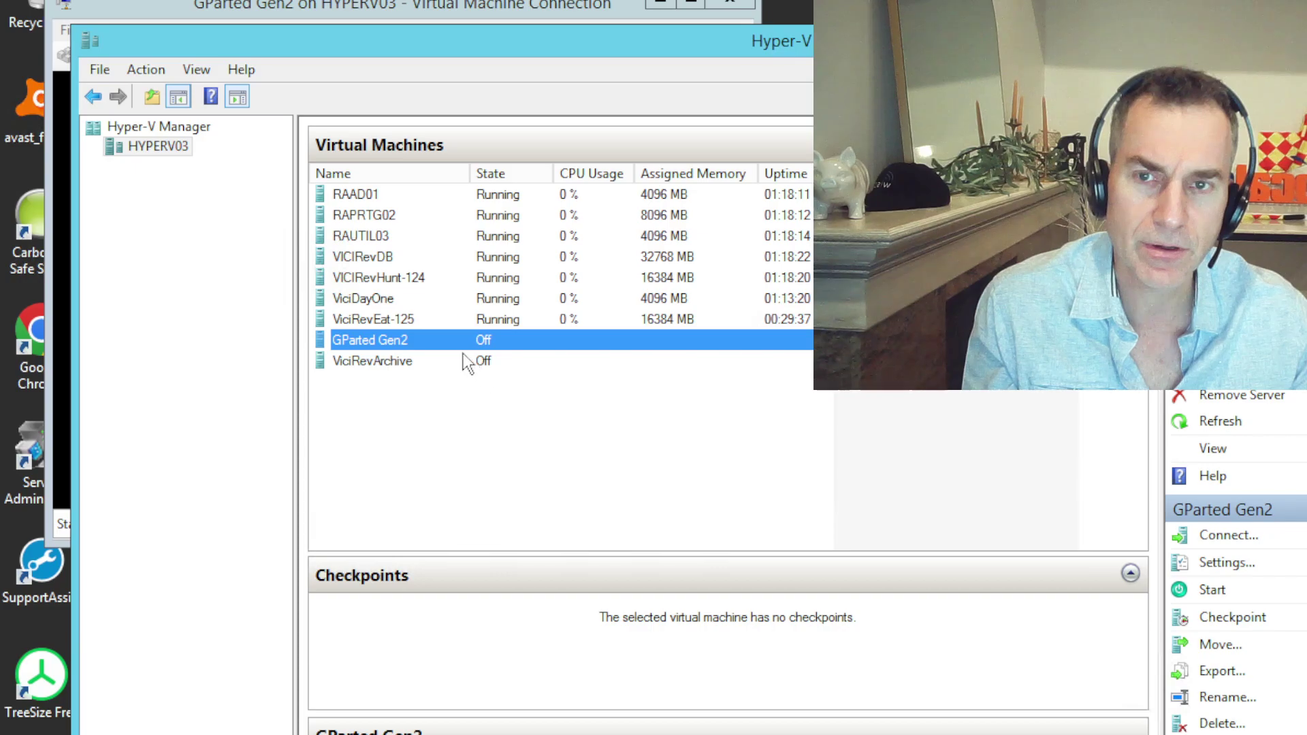
Start GParted Gen2 and connect to its console
{"action": "right_click", "coordinate": [458, 337]}
{"action": "left_click", "coordinate": [509, 406]}
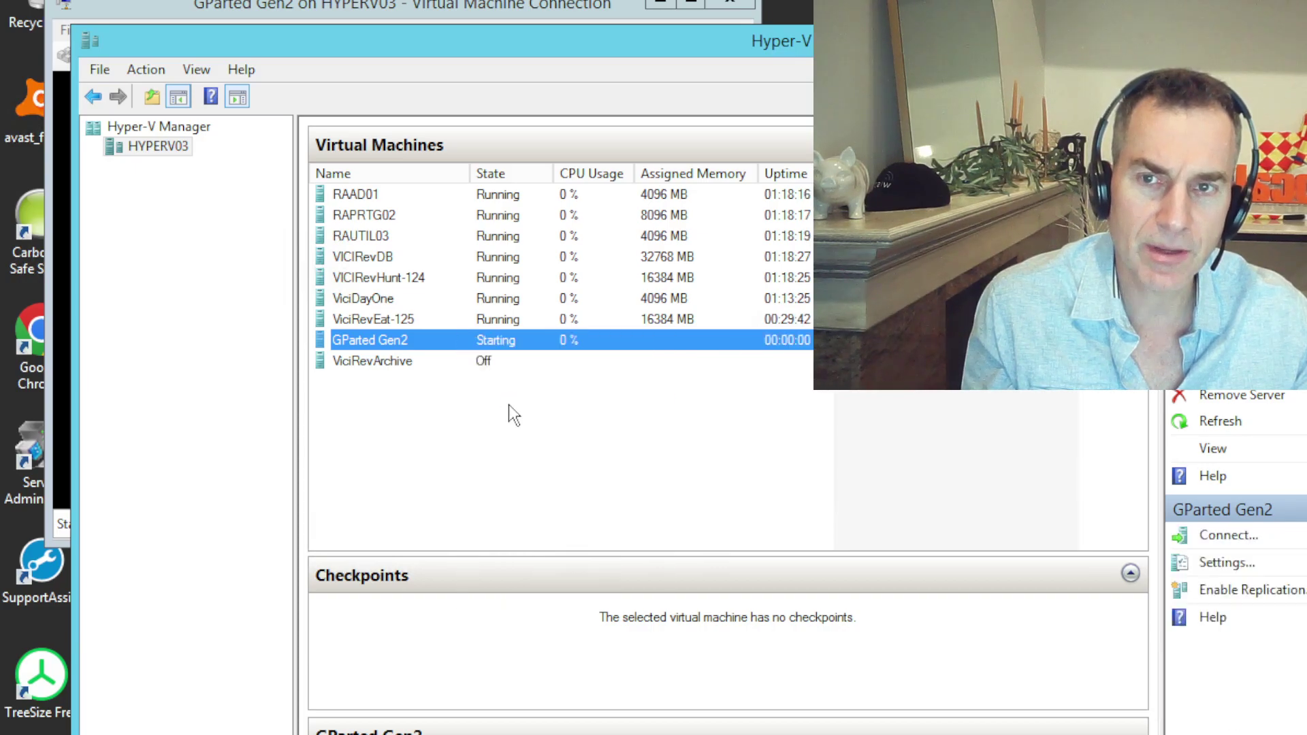
{"action": "double_click", "coordinate": [499, 360]}
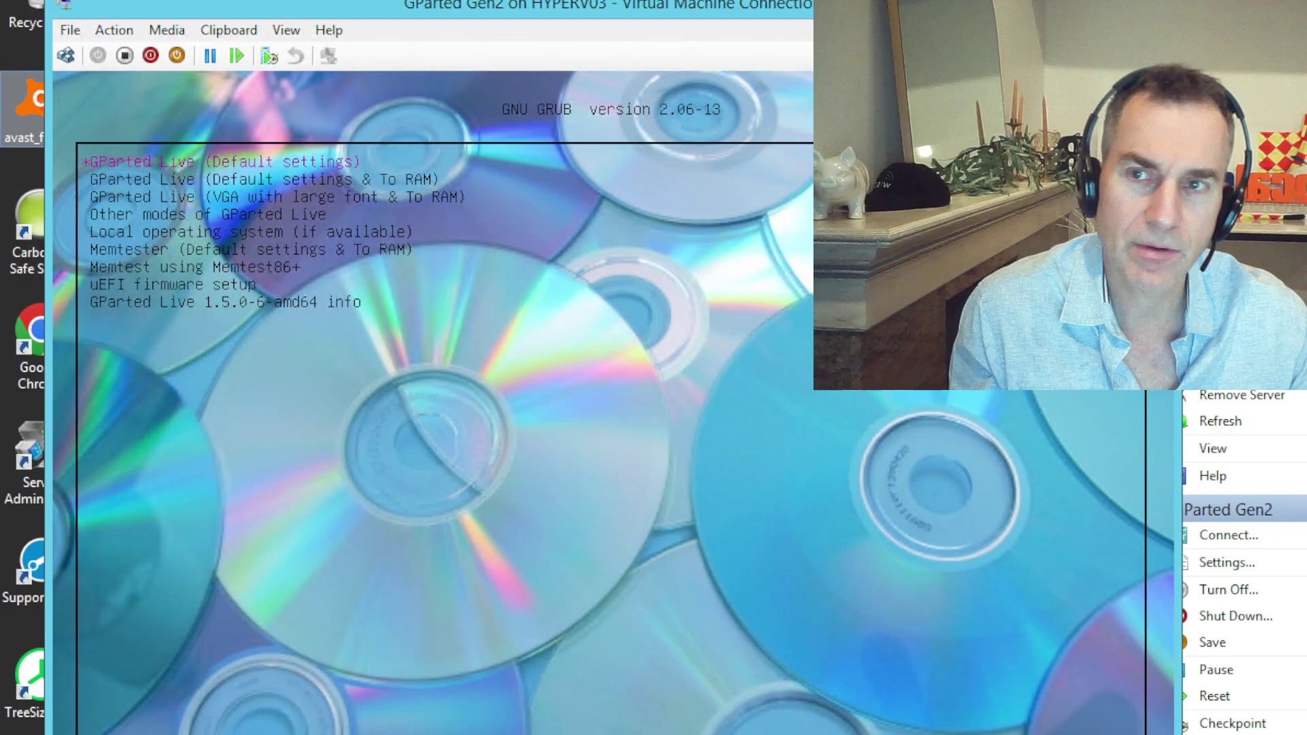
Turn GParted Gen2 off again and bring up the Edit Disk wizard
{"action": "left_click", "coordinate": [121, 56]}
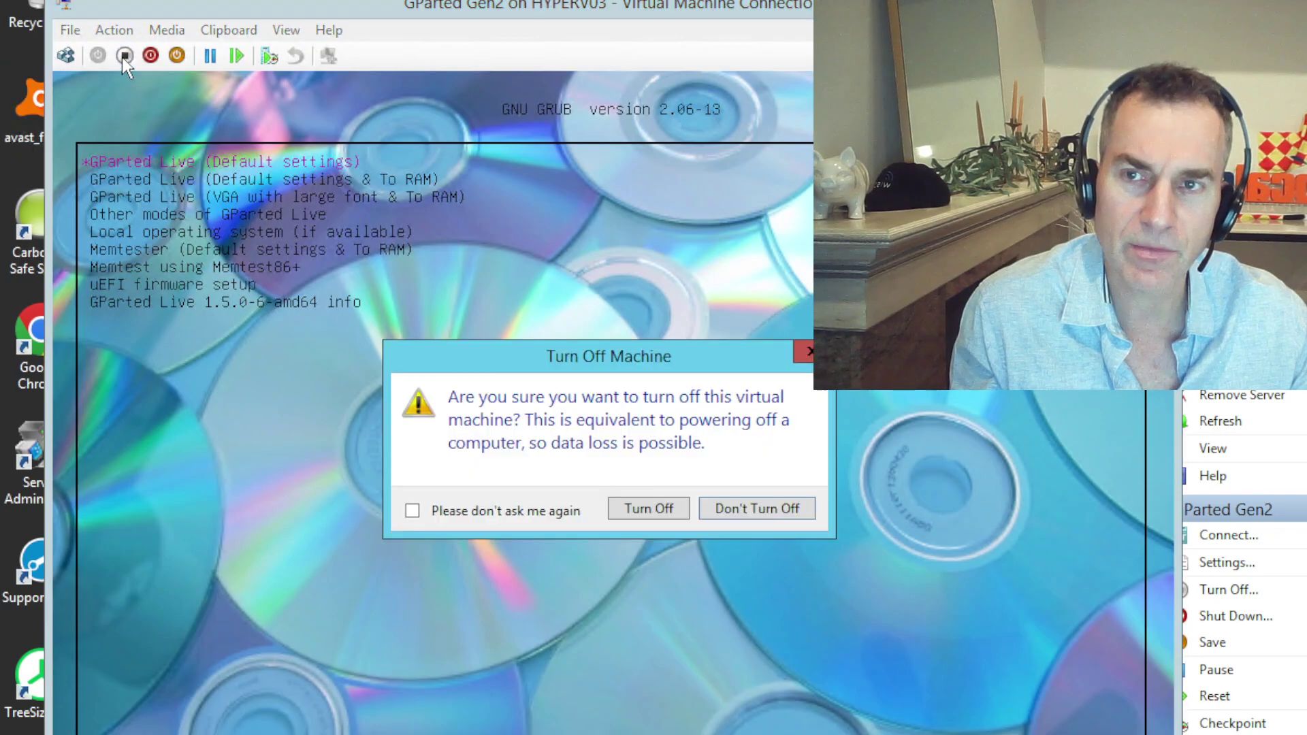
{"action": "left_click", "coordinate": [667, 514]}
{"action": "left_click", "coordinate": [908, 476]}
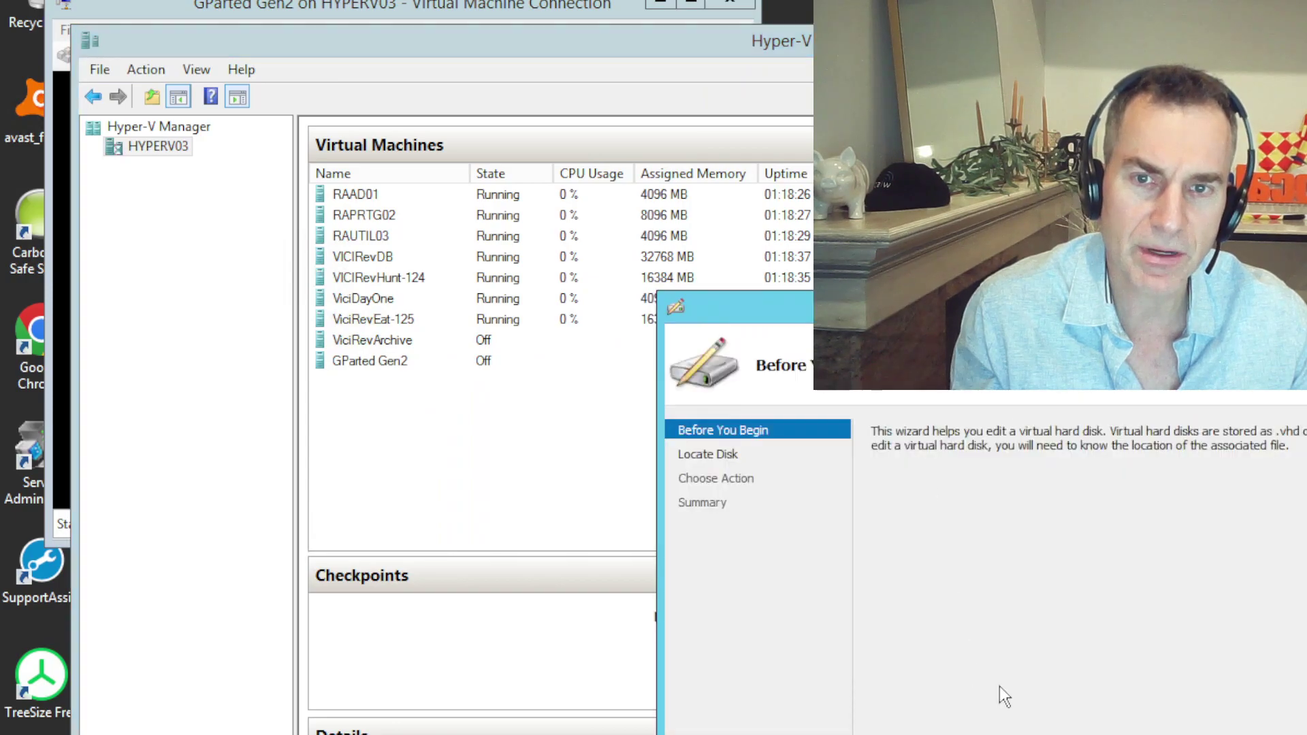
Locate the disk D:\ViciRevArchive\ViciRevArchive.vhdx in the wizard
{"action": "key", "text": "Return"}
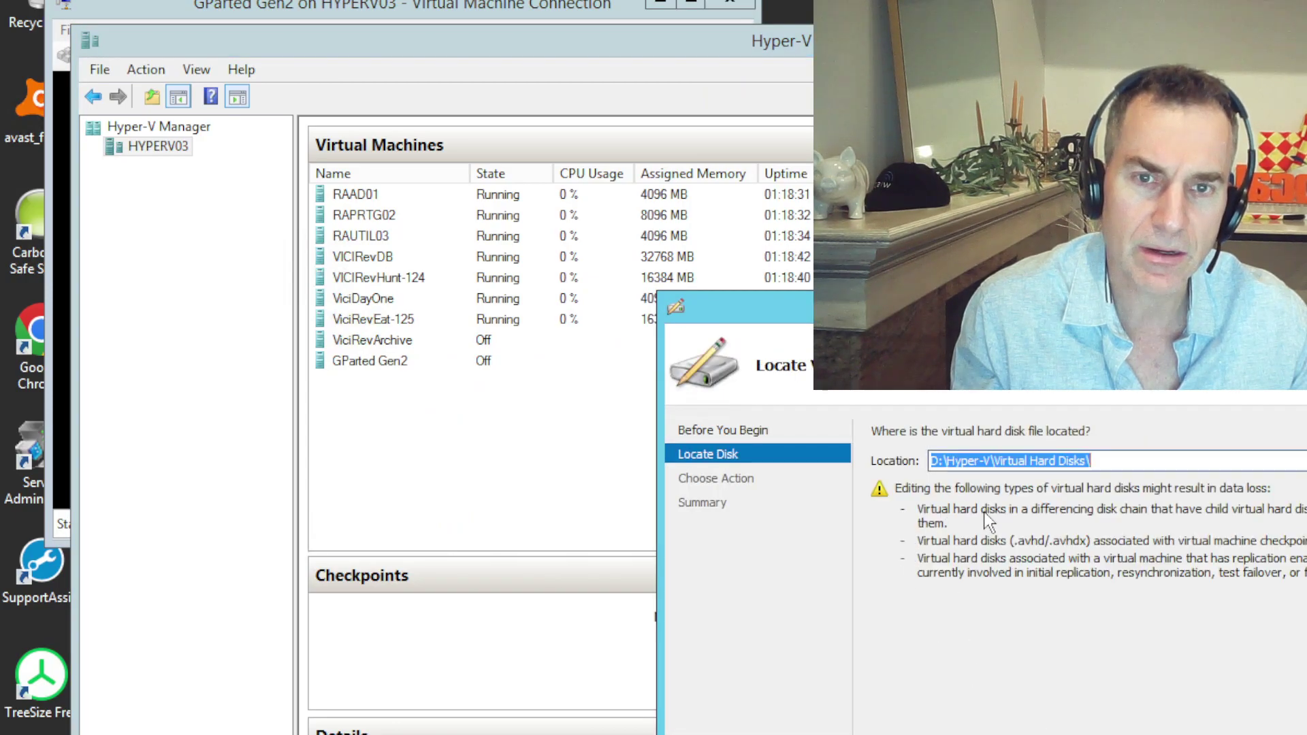
{"action": "key", "text": "alt+b"}
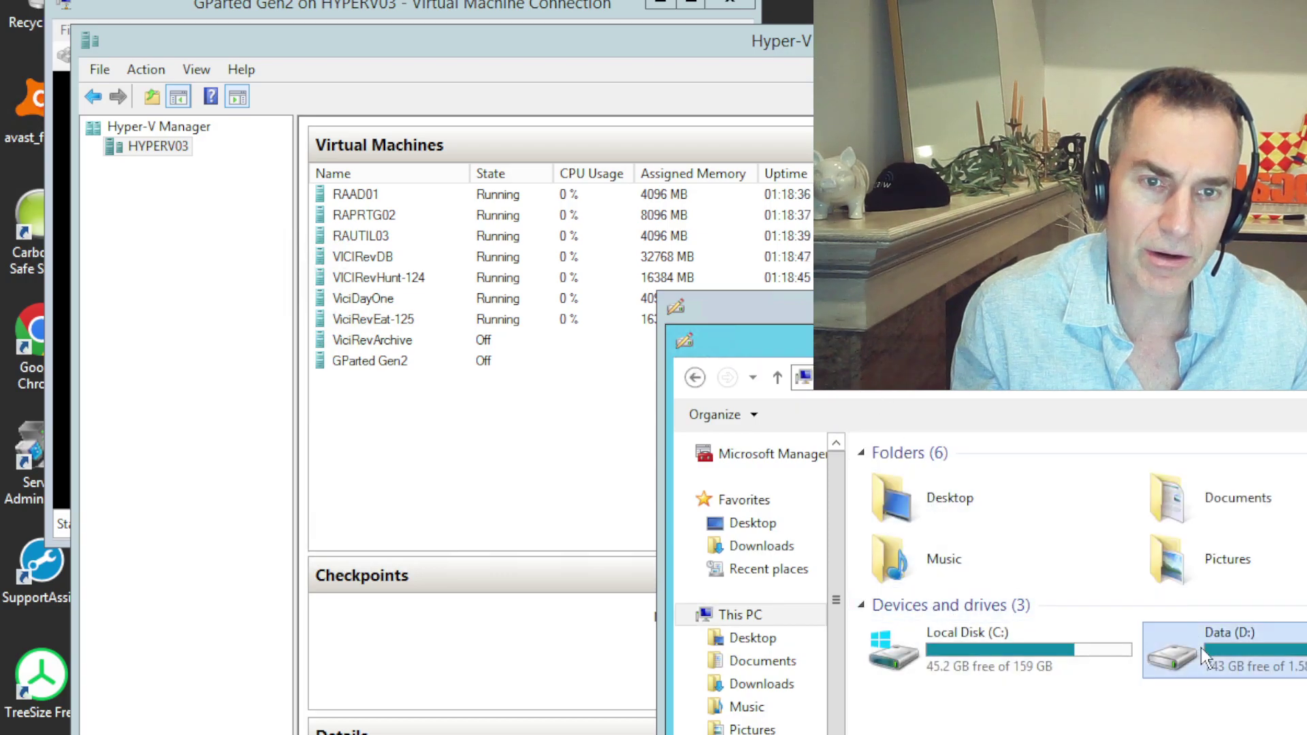
{"action": "double_click", "coordinate": [1244, 642]}
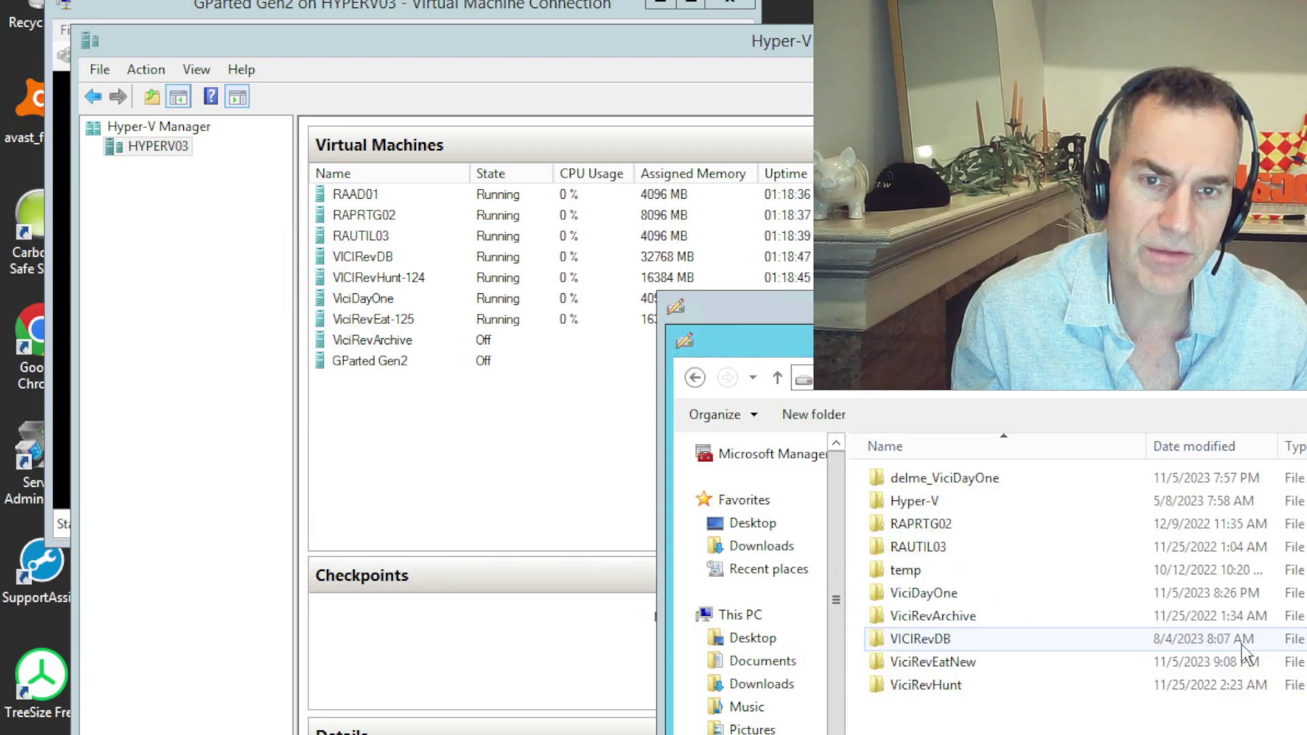
{"action": "double_click", "coordinate": [951, 616]}
{"action": "double_click", "coordinate": [933, 481]}
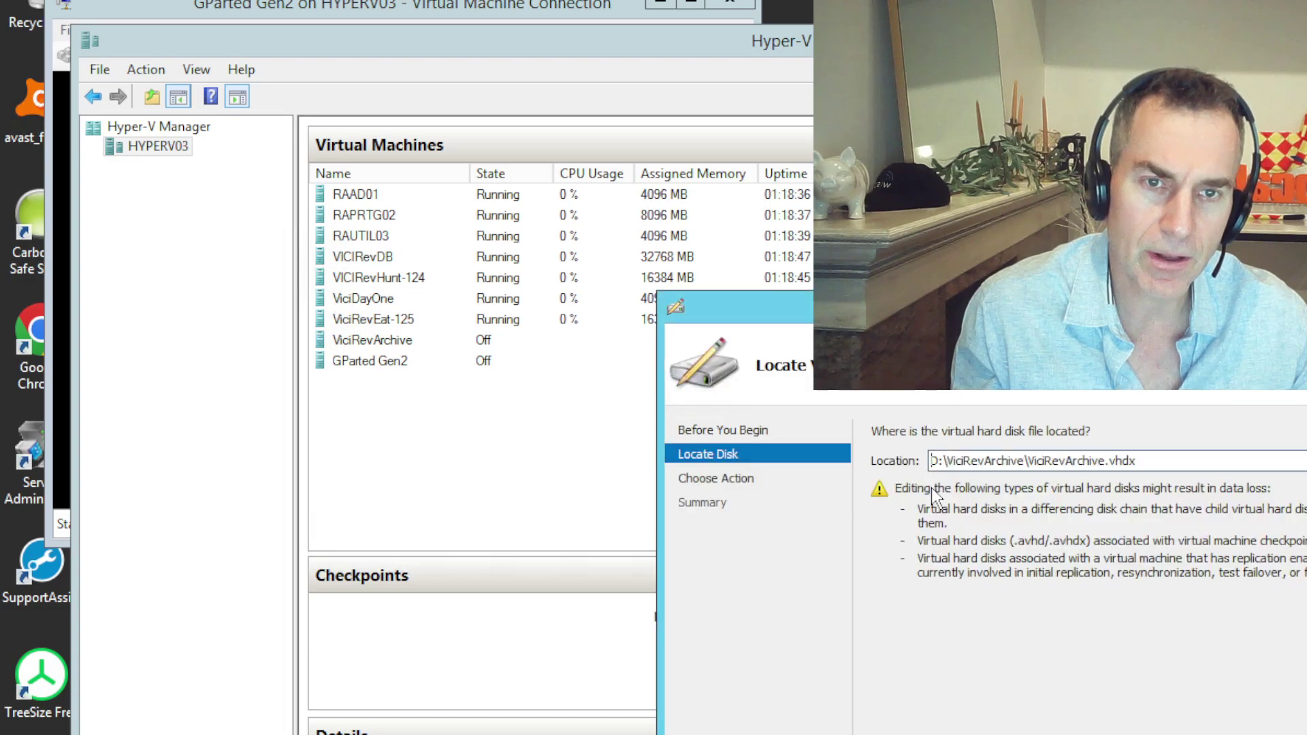
Choose Expand, replace the 83 GB size with 2000 GB, and finish
{"action": "key", "text": "Return"}
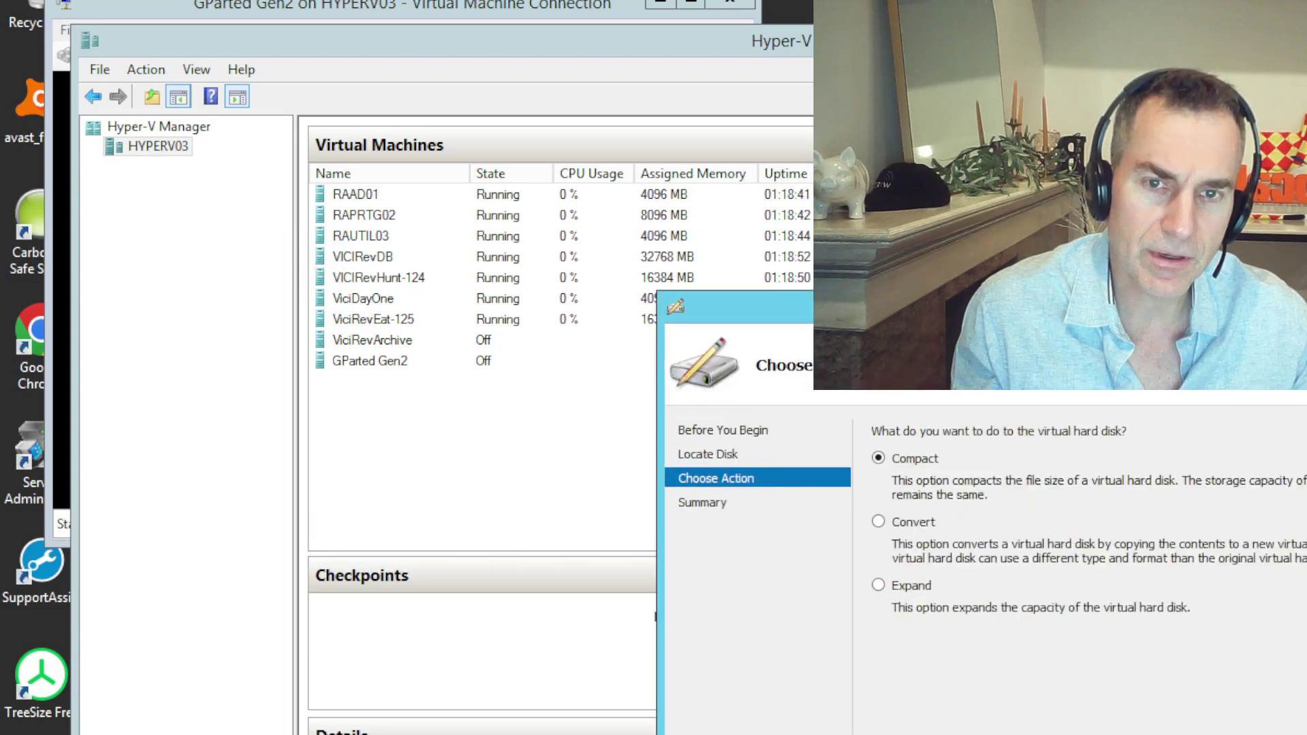
{"action": "left_click", "coordinate": [878, 586]}
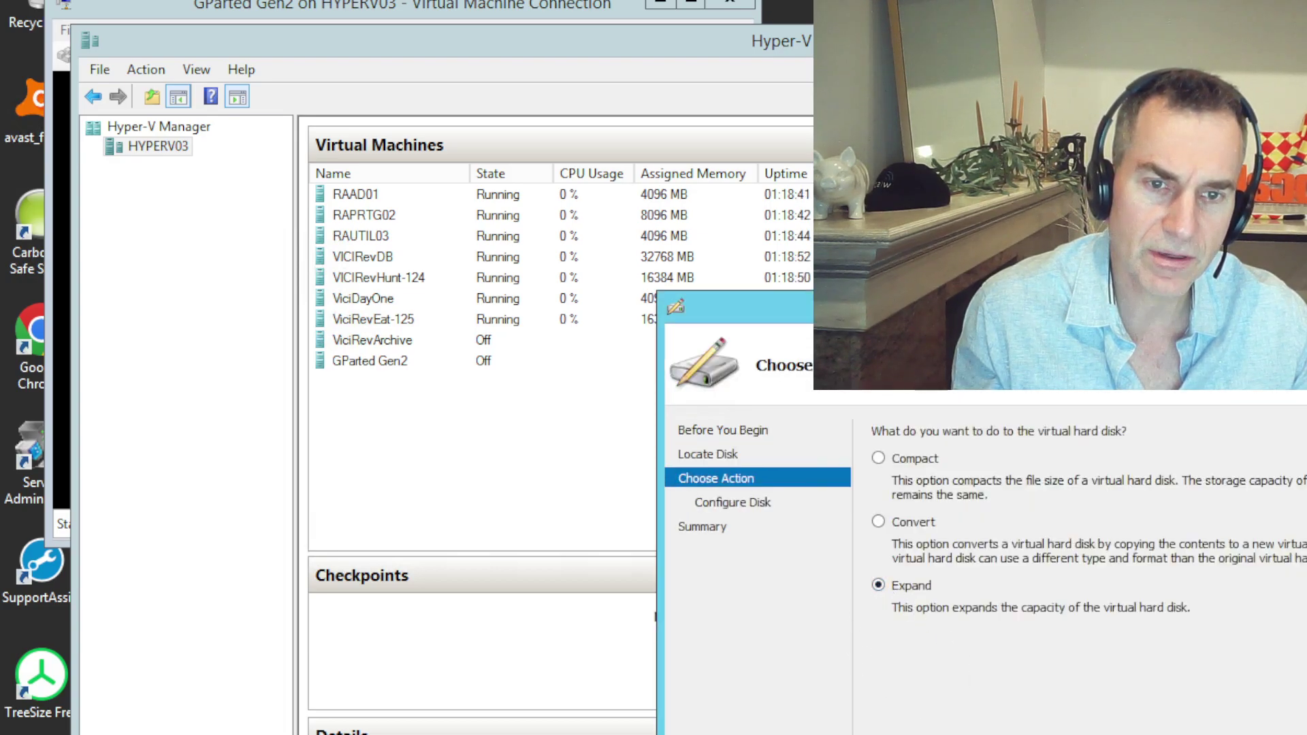
{"action": "key", "text": "Return"}
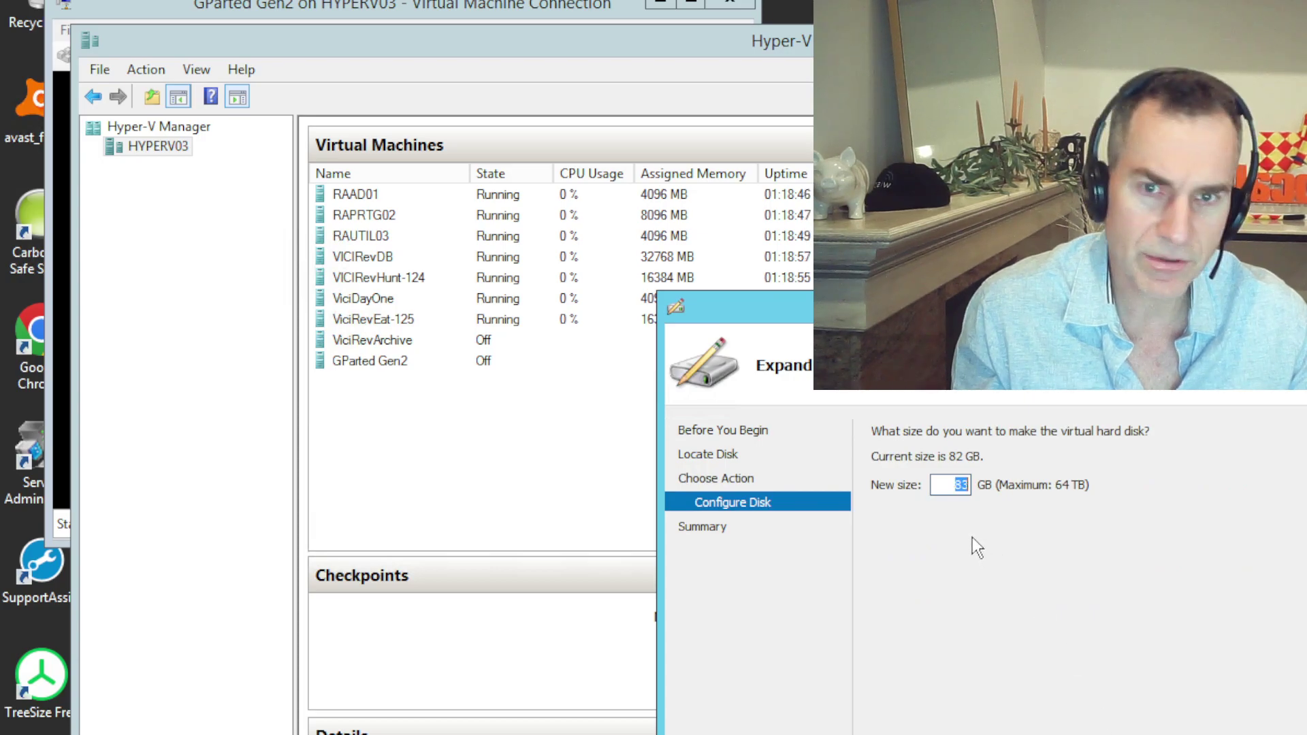
{"action": "key", "text": "End"}
{"action": "key", "text": "BackSpace"}
{"action": "key", "text": "BackSpace"}
{"action": "type", "text": "2000"}
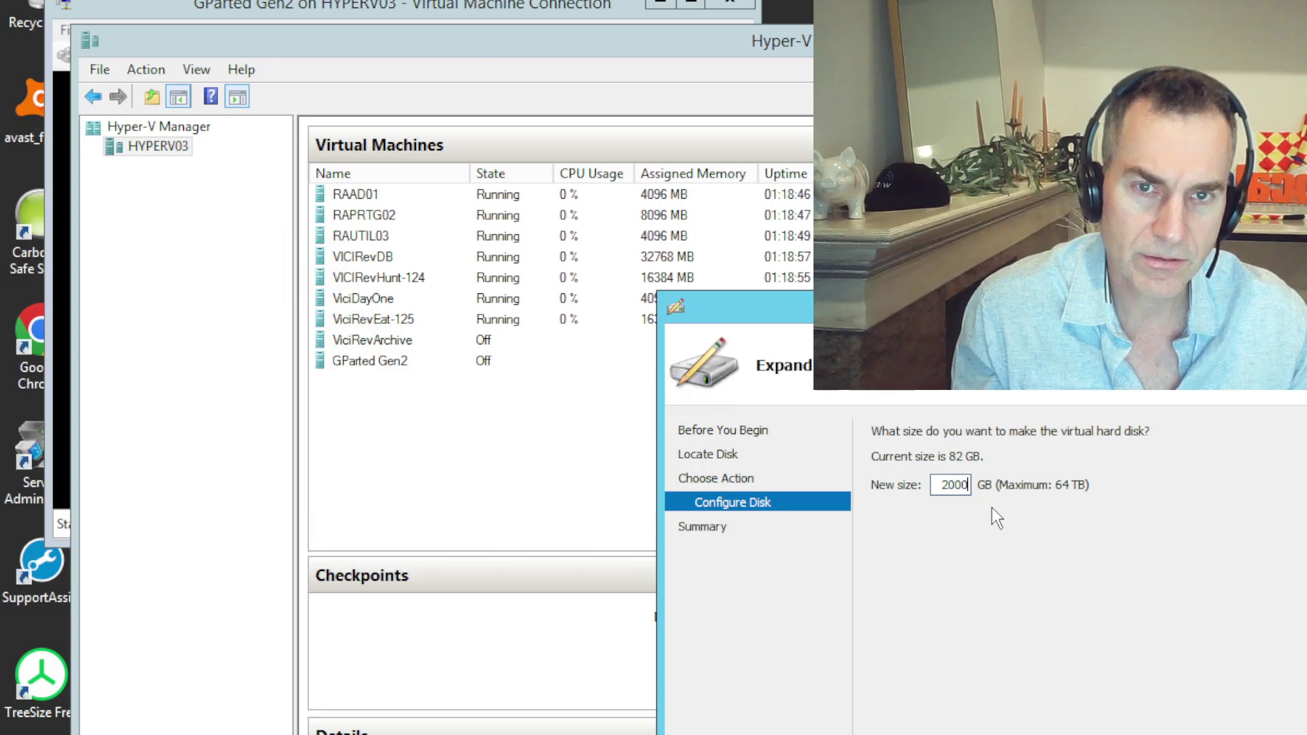
{"action": "key", "text": "alt+Tab"}
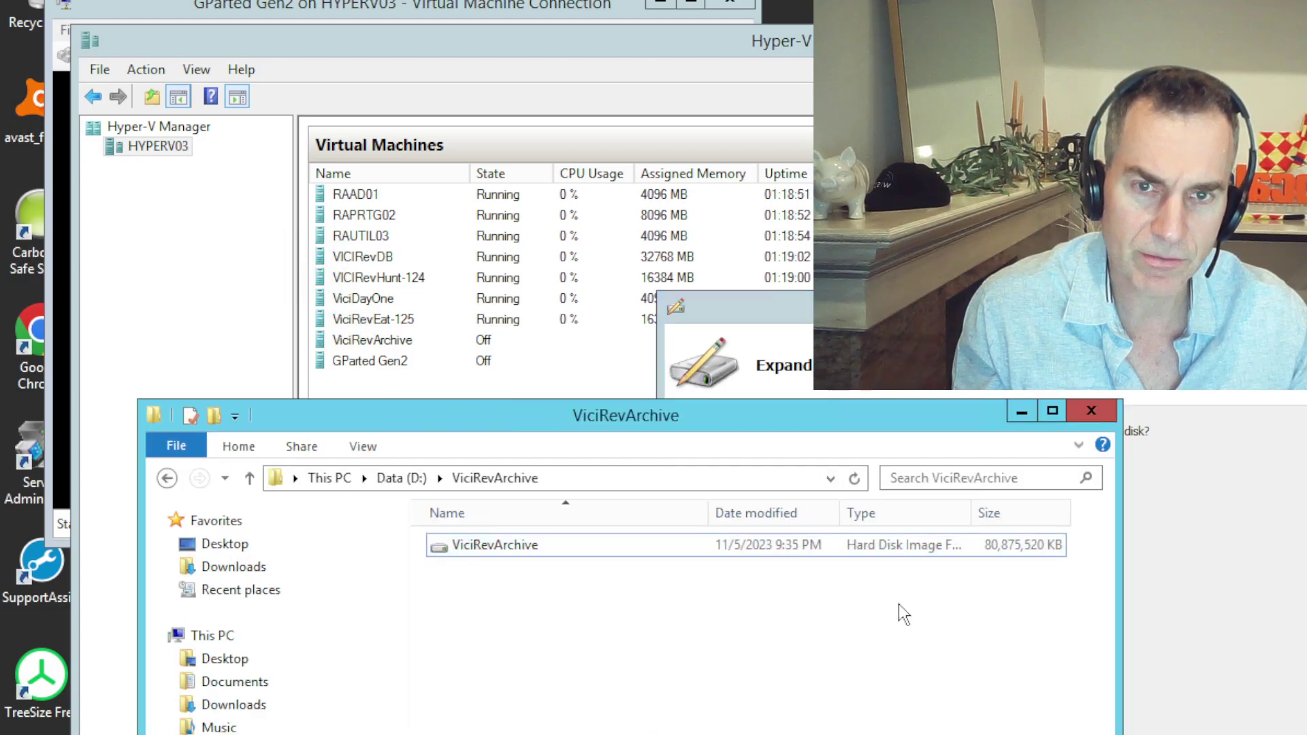
{"action": "key", "text": "alt+Tab"}
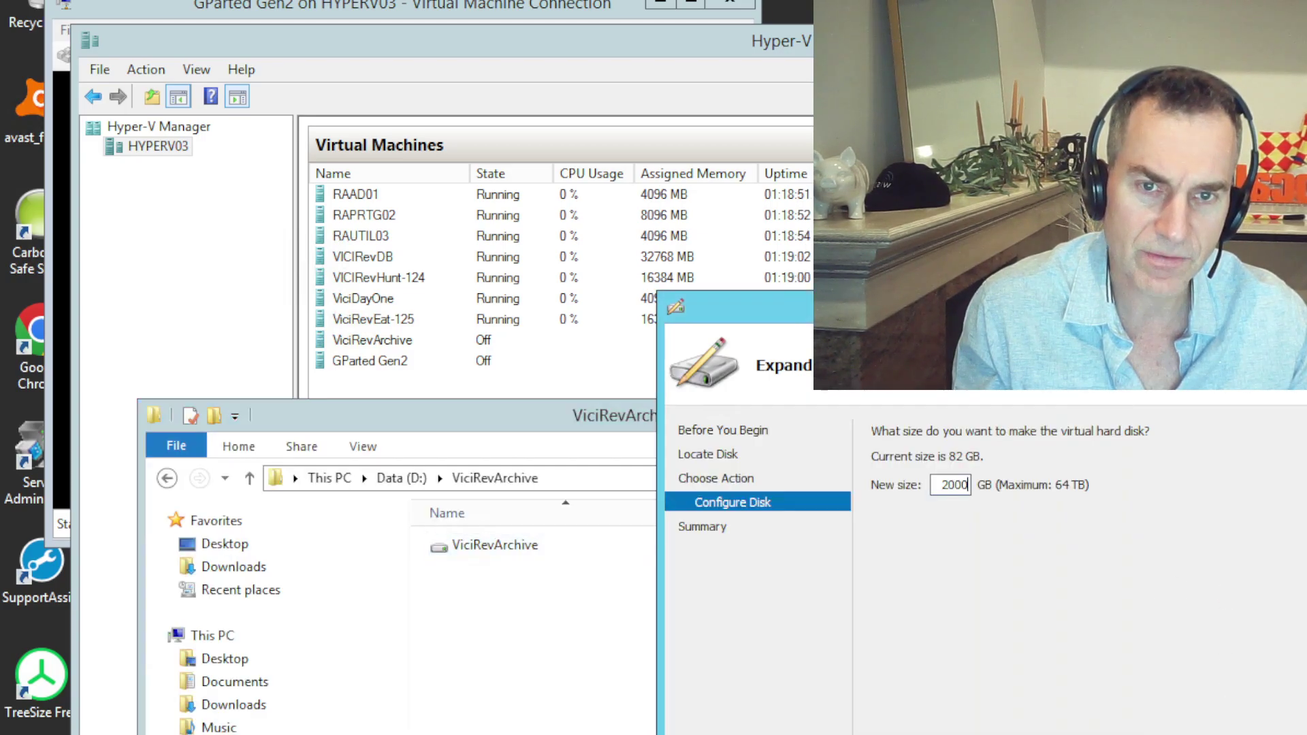
{"action": "key", "text": "Return"}
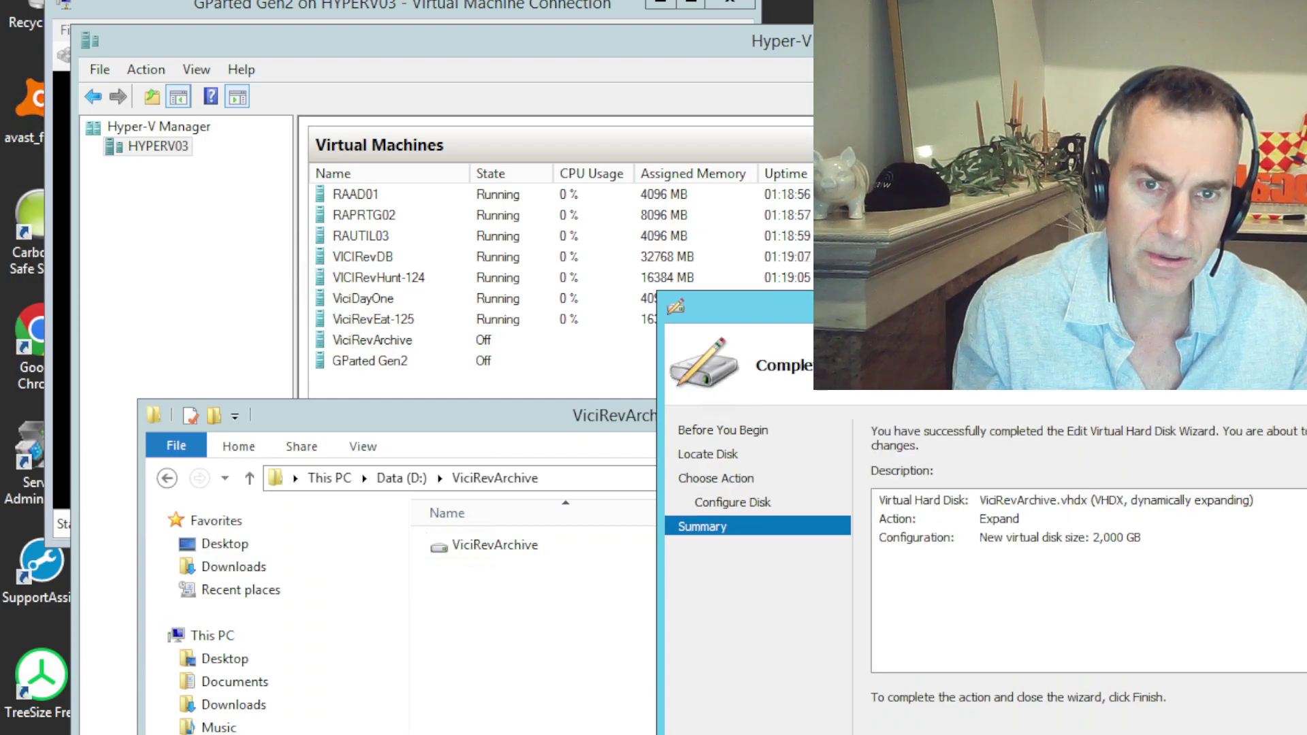
{"action": "key", "text": "Return"}
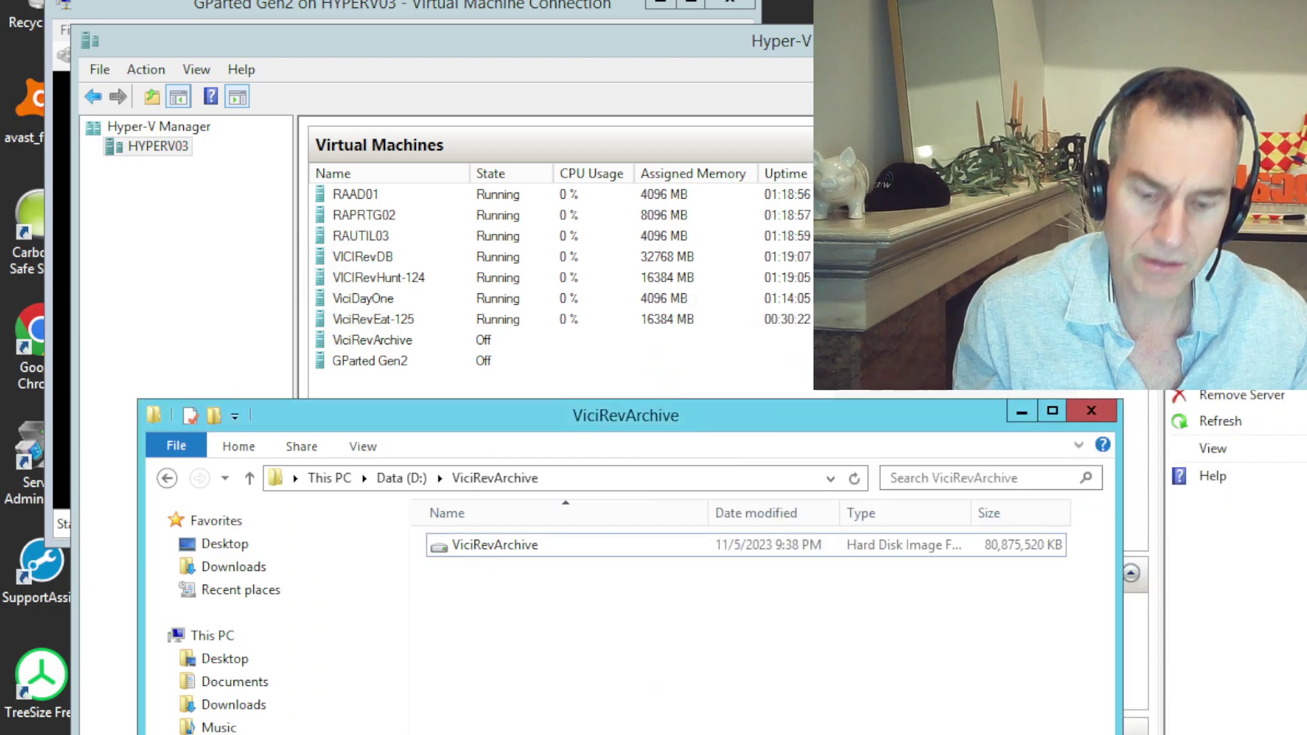
Start the GParted Gen2 virtual machine from its context menu
{"action": "left_click", "coordinate": [792, 553]}
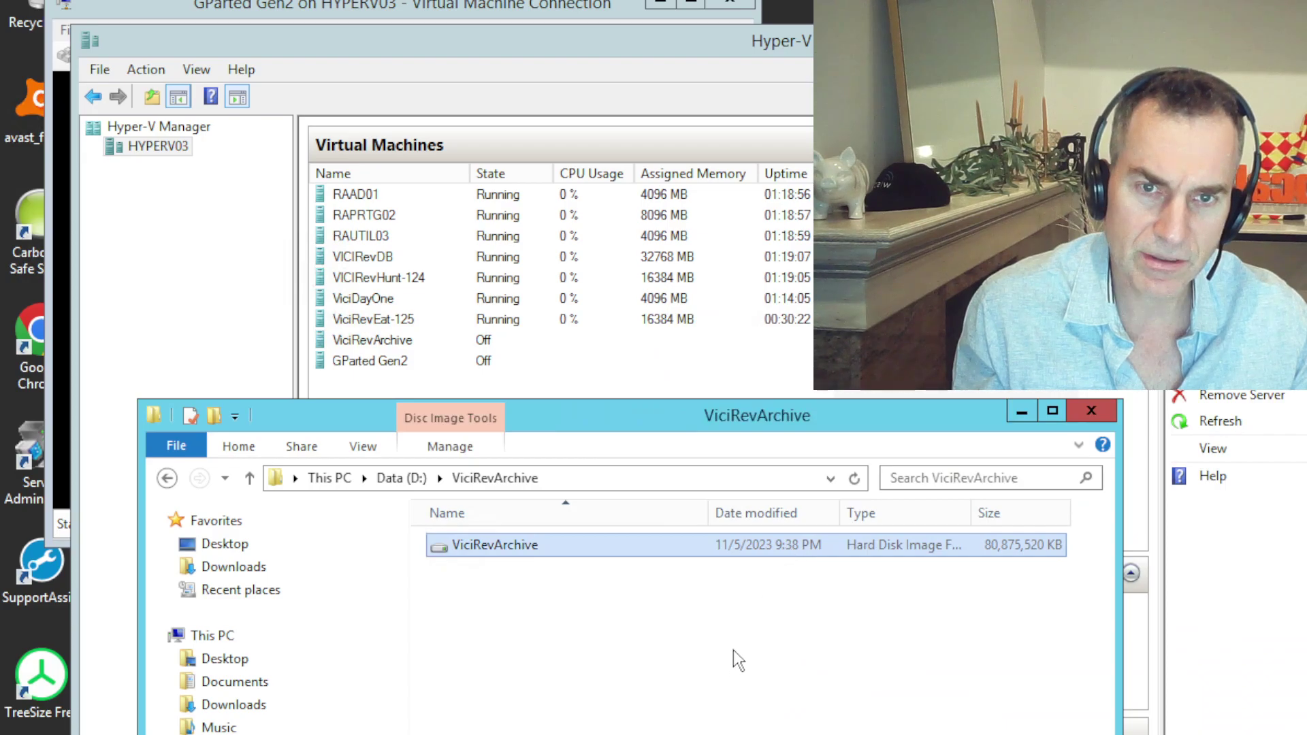
{"action": "left_click", "coordinate": [401, 341]}
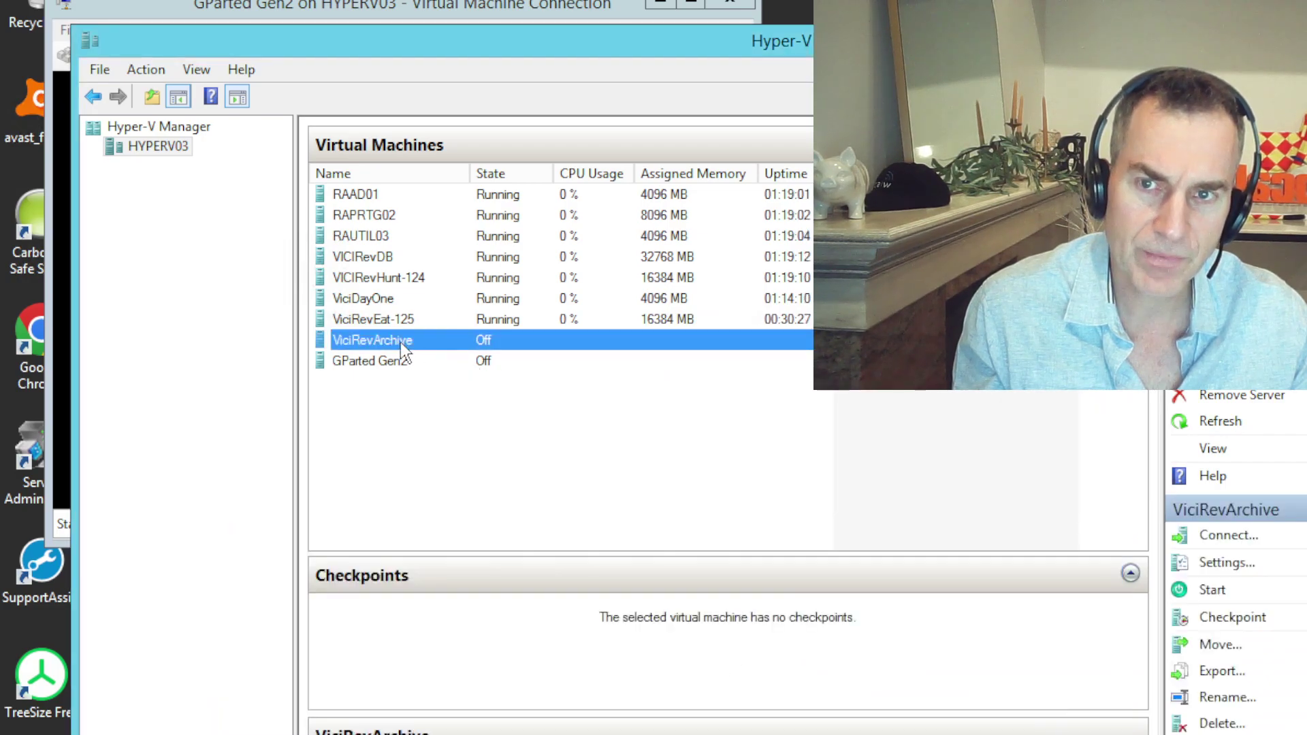
{"action": "left_click", "coordinate": [403, 359]}
{"action": "right_click", "coordinate": [407, 361]}
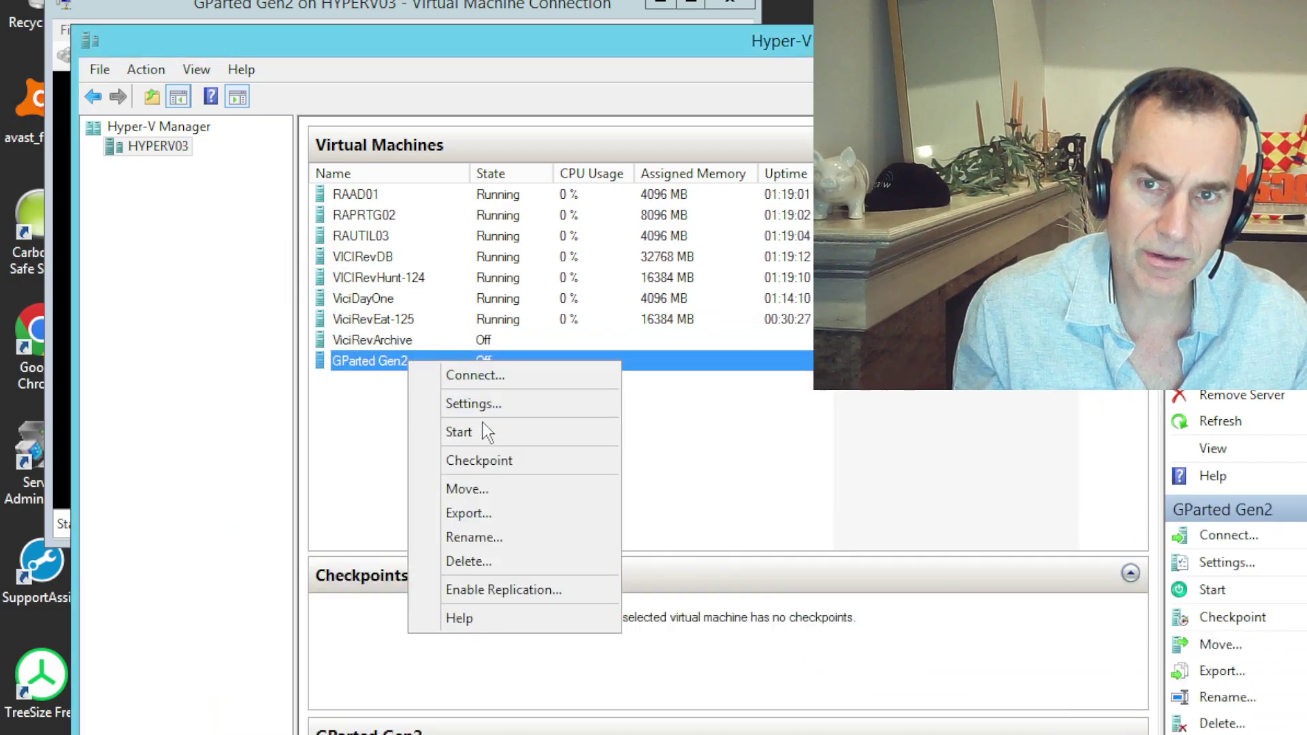
{"action": "left_click", "coordinate": [483, 432]}
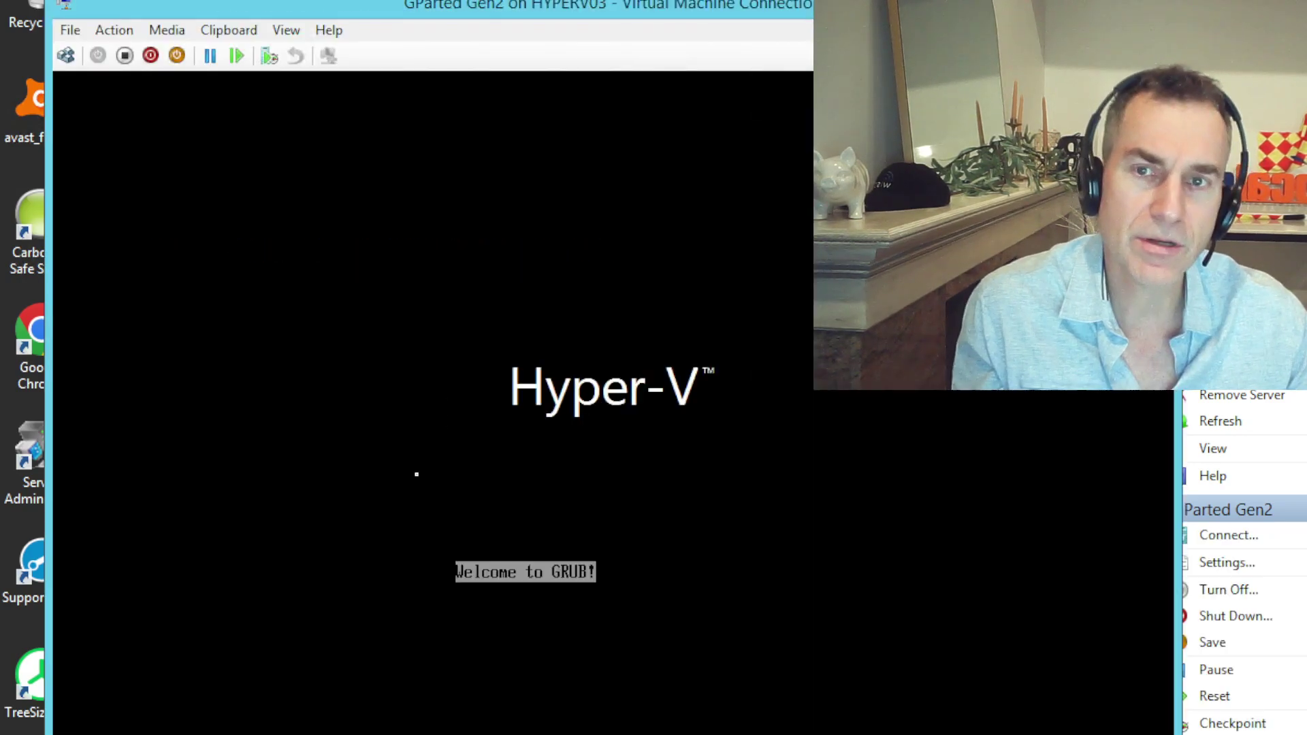
Boot the default GParted Live entry and accept the Don't touch keymap option
{"action": "key", "text": "Return"}
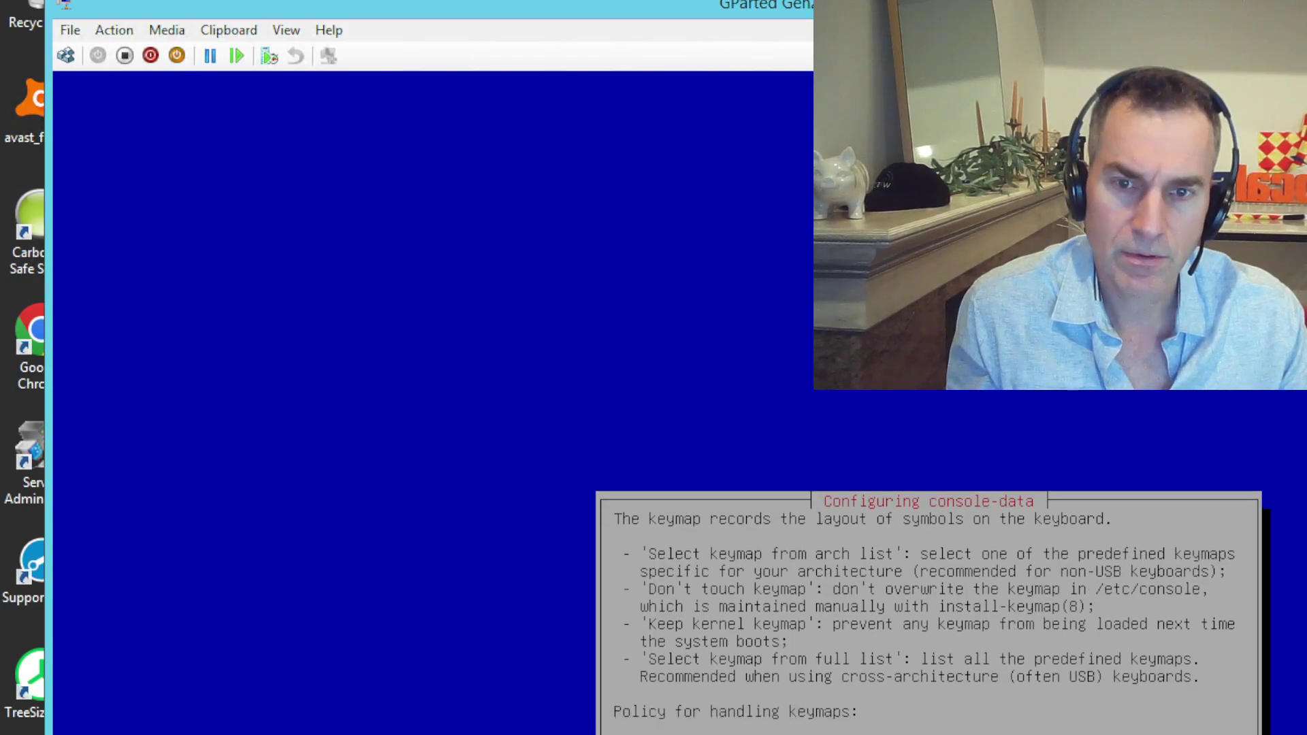
{"action": "key", "text": "Return"}
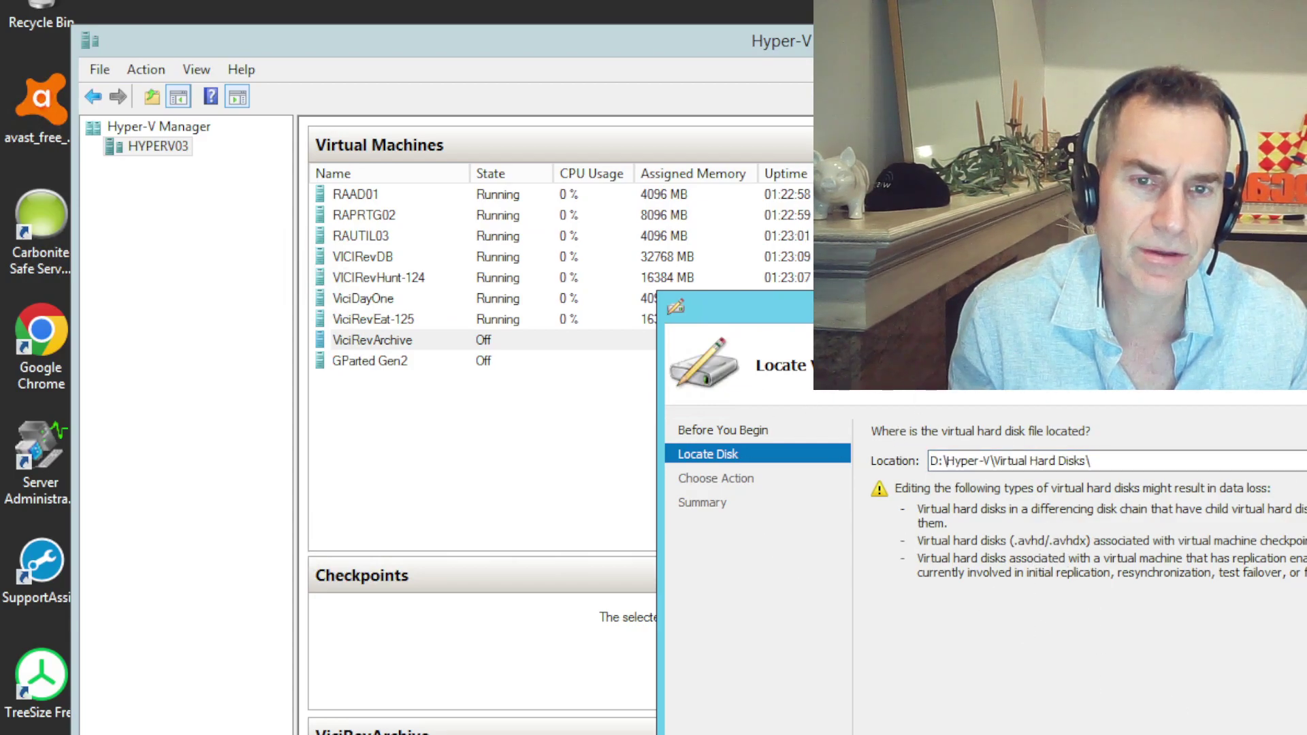
Pick D:\ViciRevArchive\ViciRevArchive.vhdx, choose Expand, and set the new size to 2048 GB
{"action": "key", "text": "alt+b"}
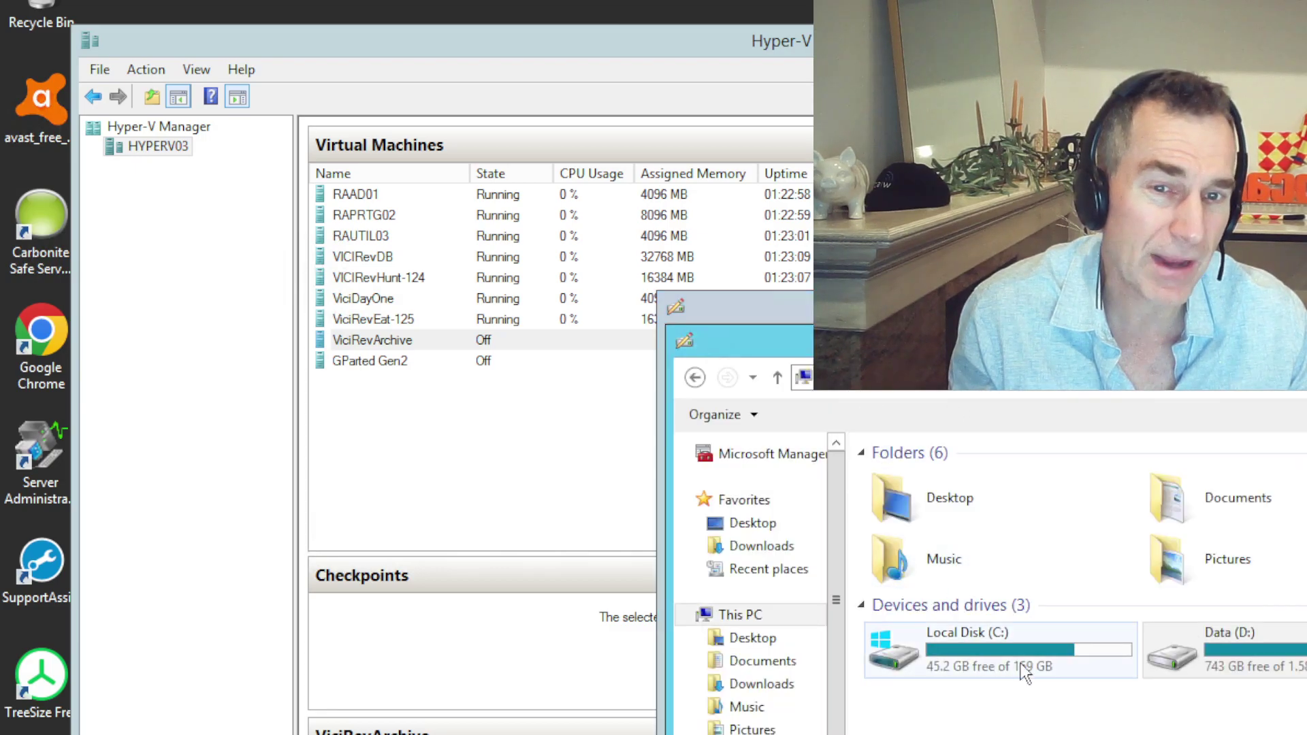
{"action": "double_click", "coordinate": [1184, 636]}
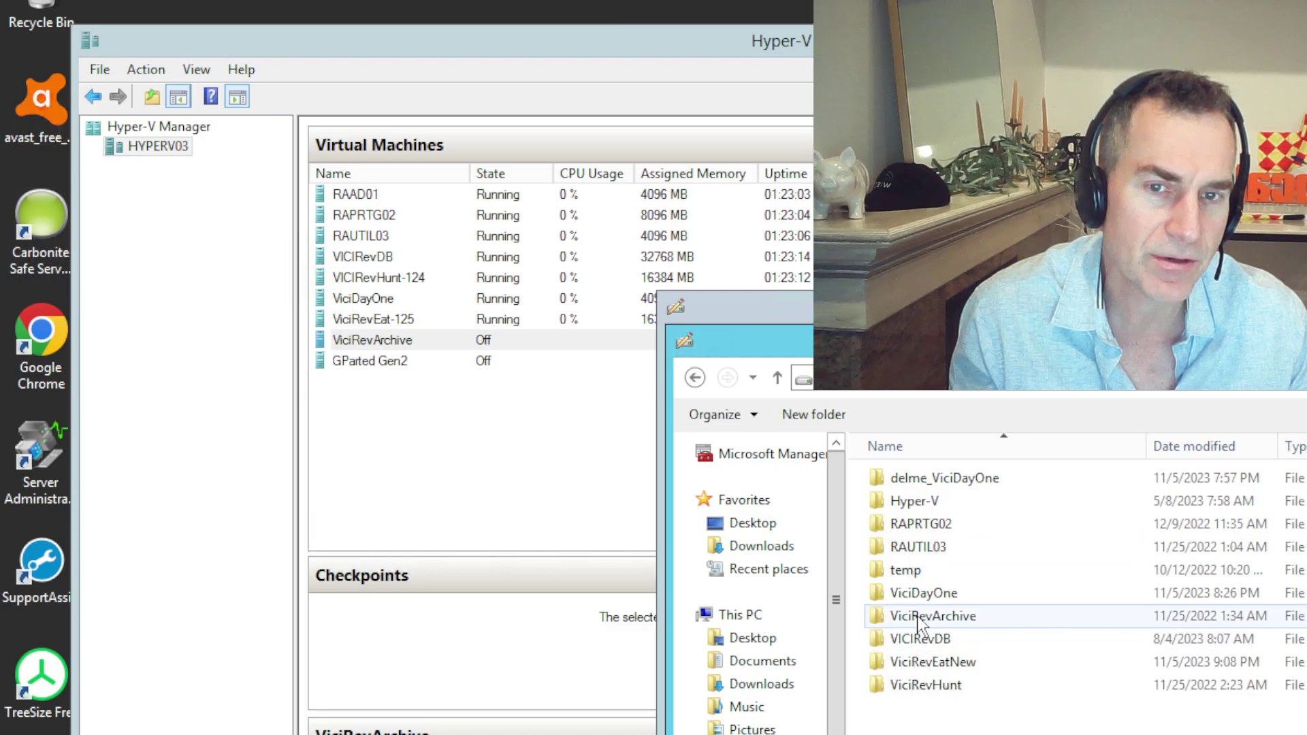
{"action": "double_click", "coordinate": [917, 615]}
{"action": "double_click", "coordinate": [922, 483]}
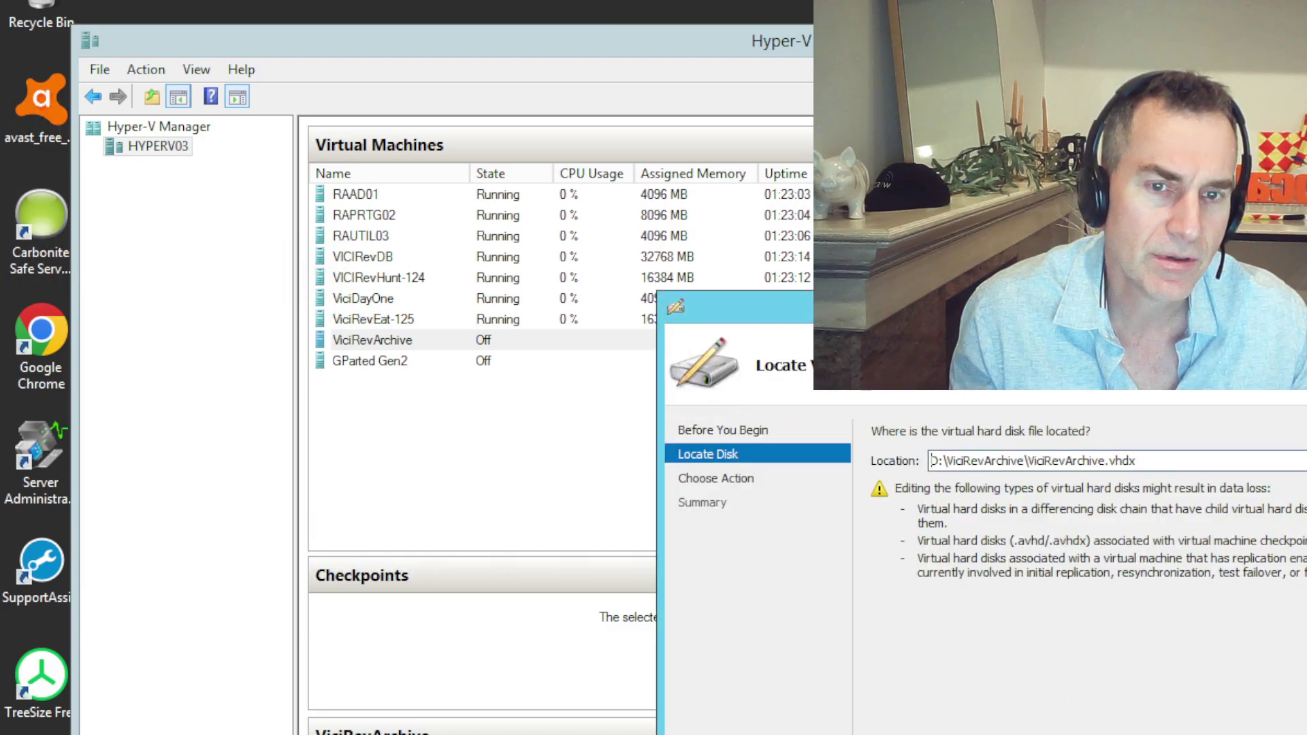
{"action": "key", "text": "Return"}
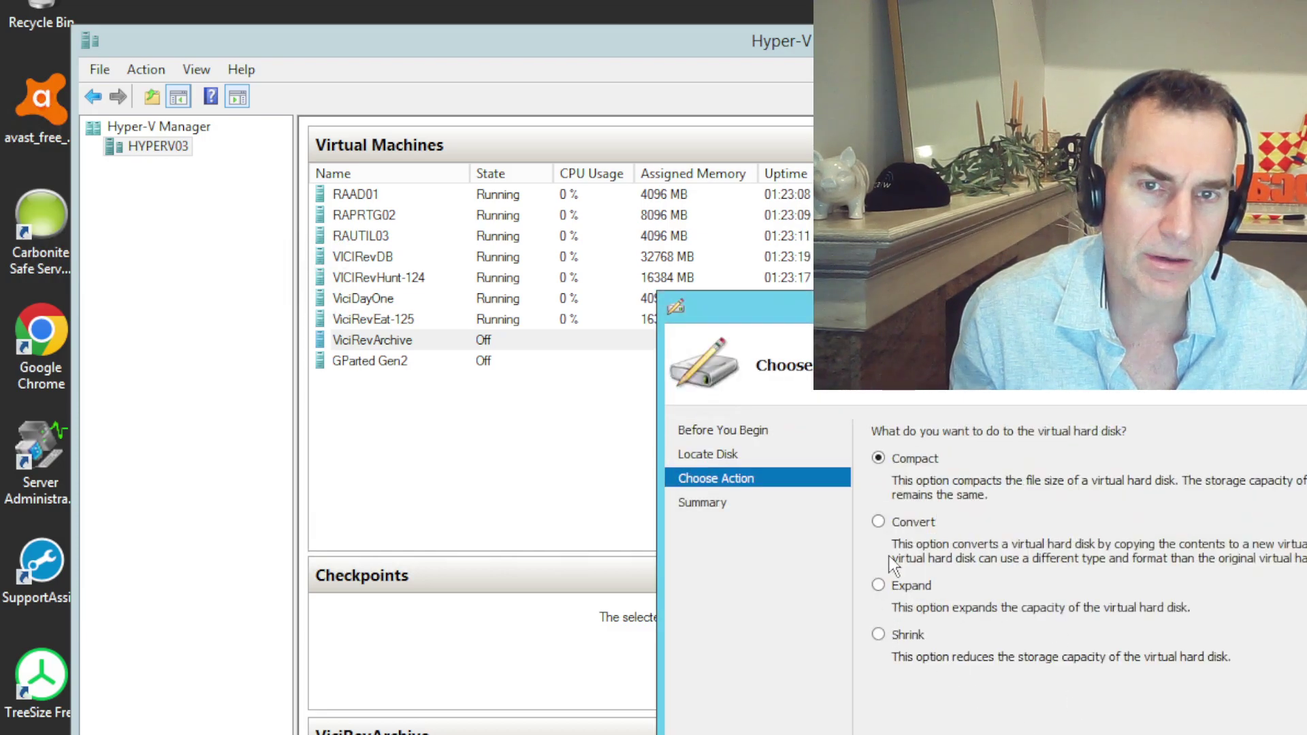
{"action": "left_click", "coordinate": [898, 584]}
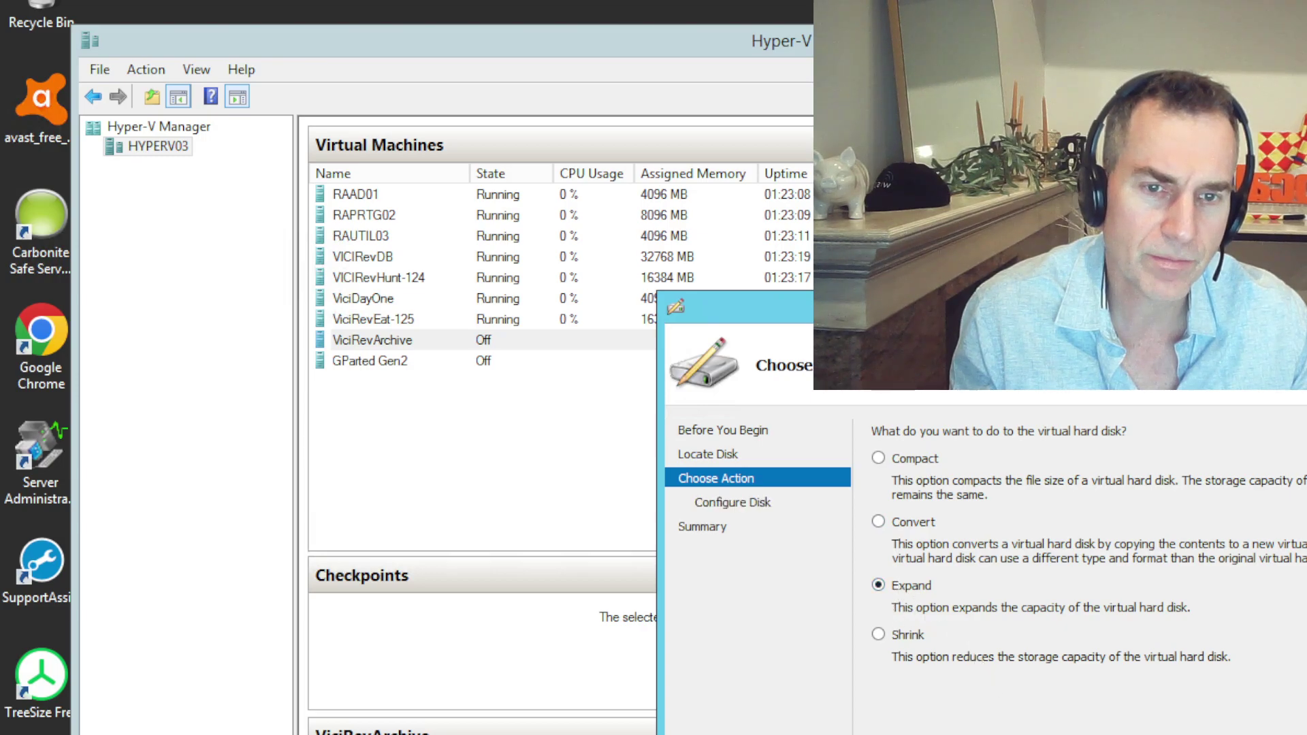
{"action": "key", "text": "Return"}
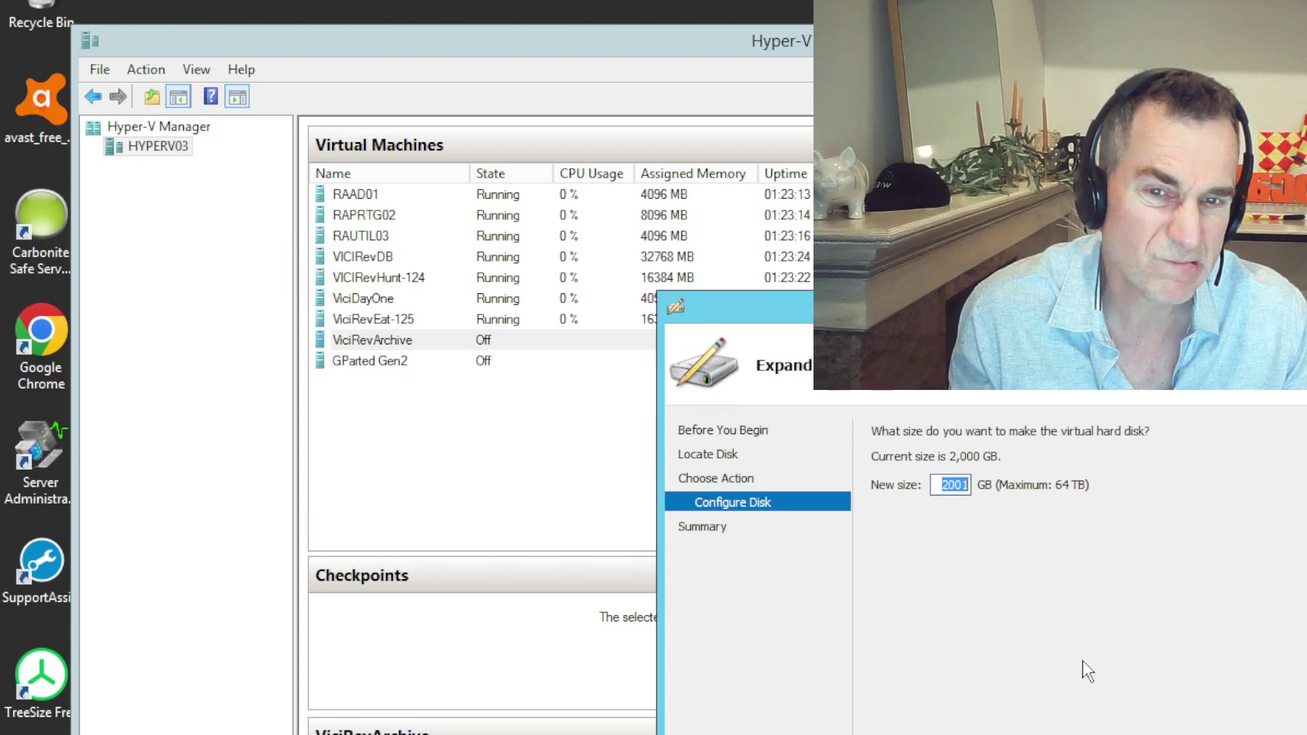
{"action": "type", "text": "2048"}
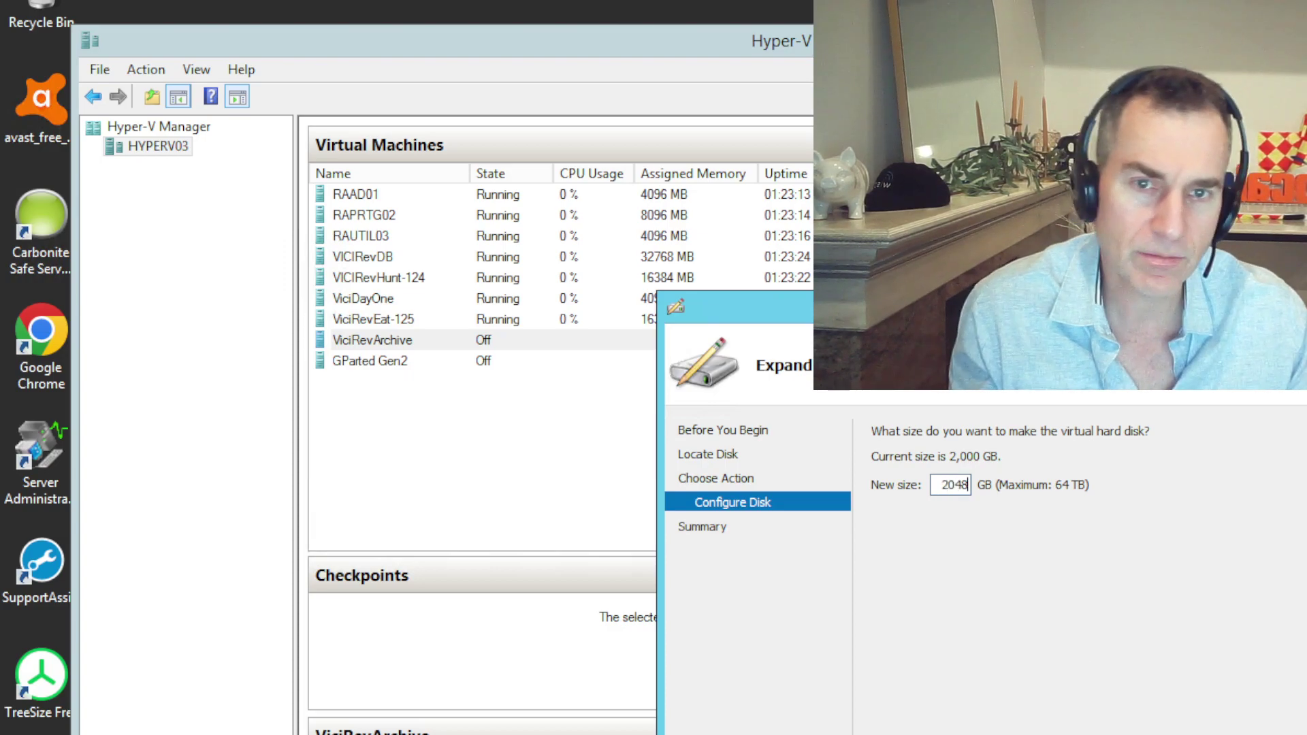
{"action": "key", "text": "Return"}
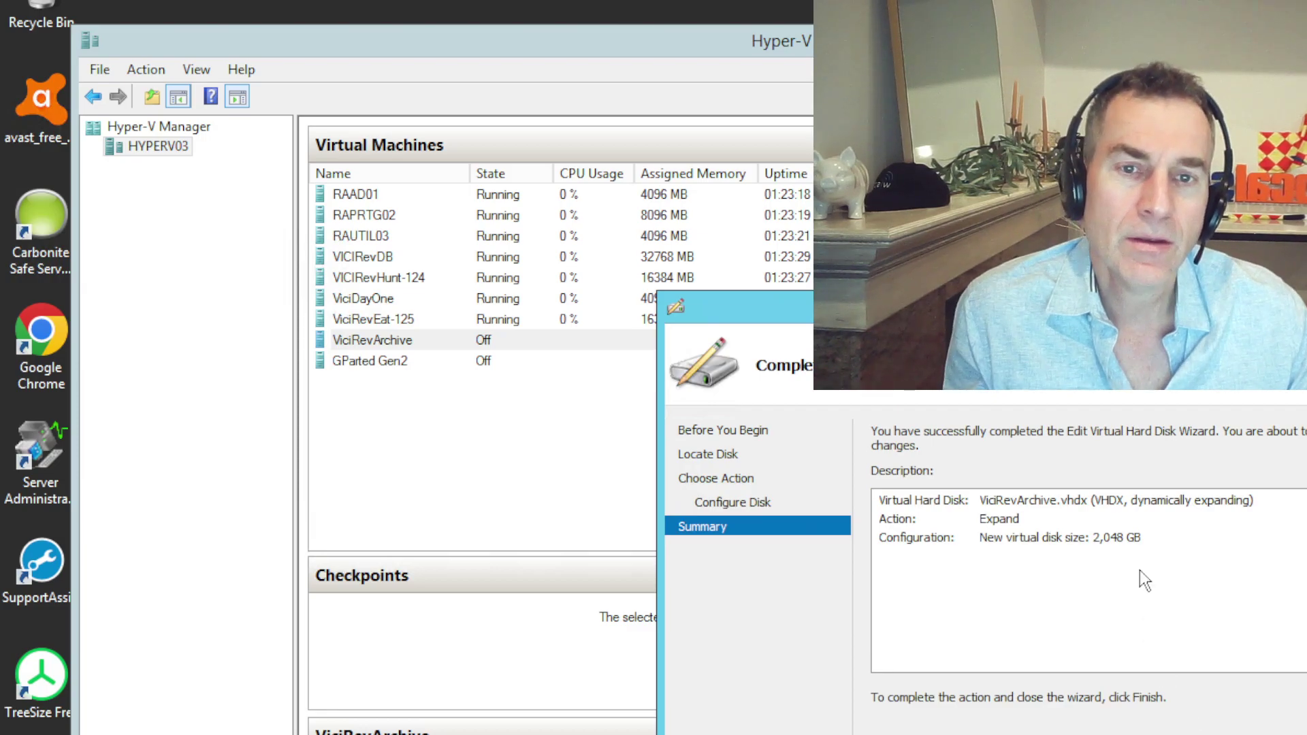
{"action": "key", "text": "Return"}
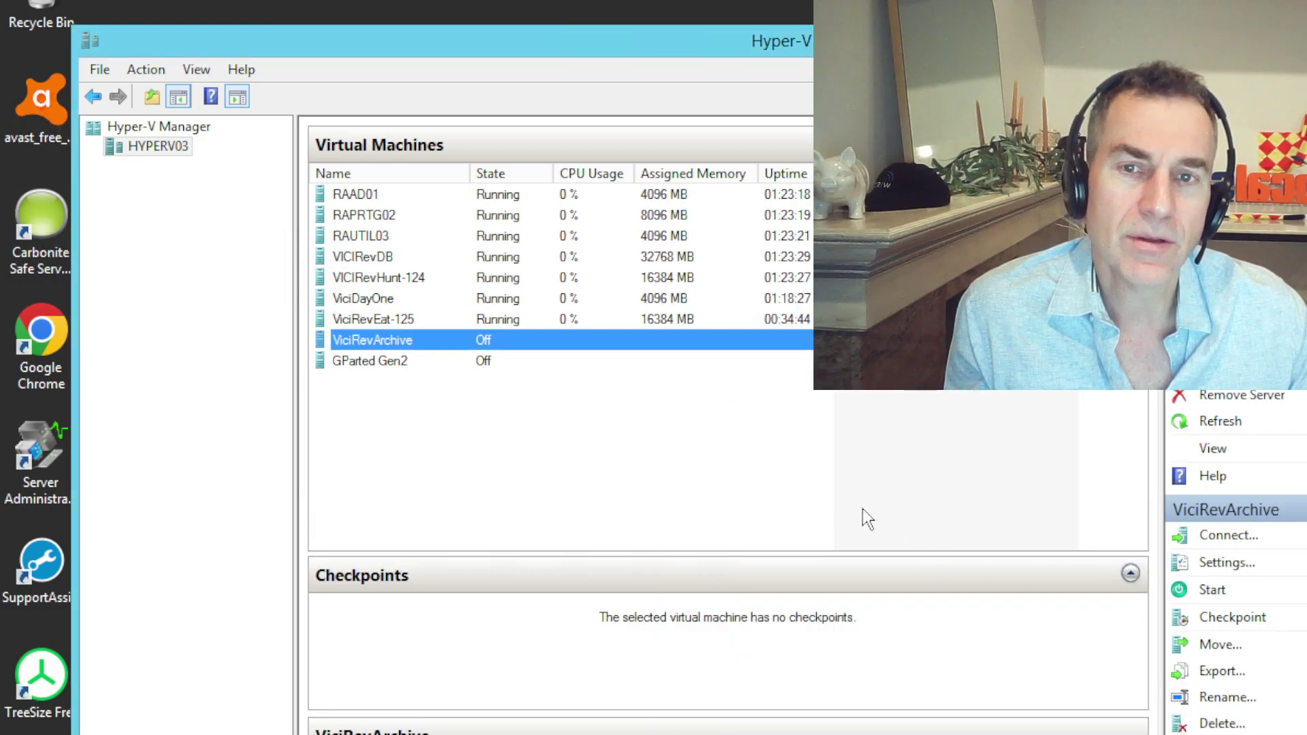
Load gparted-live-1.5.0-6-amd64.iso into GParted Gen2's virtual DVD drive
{"action": "left_click", "coordinate": [422, 363]}
{"action": "right_click", "coordinate": [422, 362]}
{"action": "left_click", "coordinate": [477, 405]}
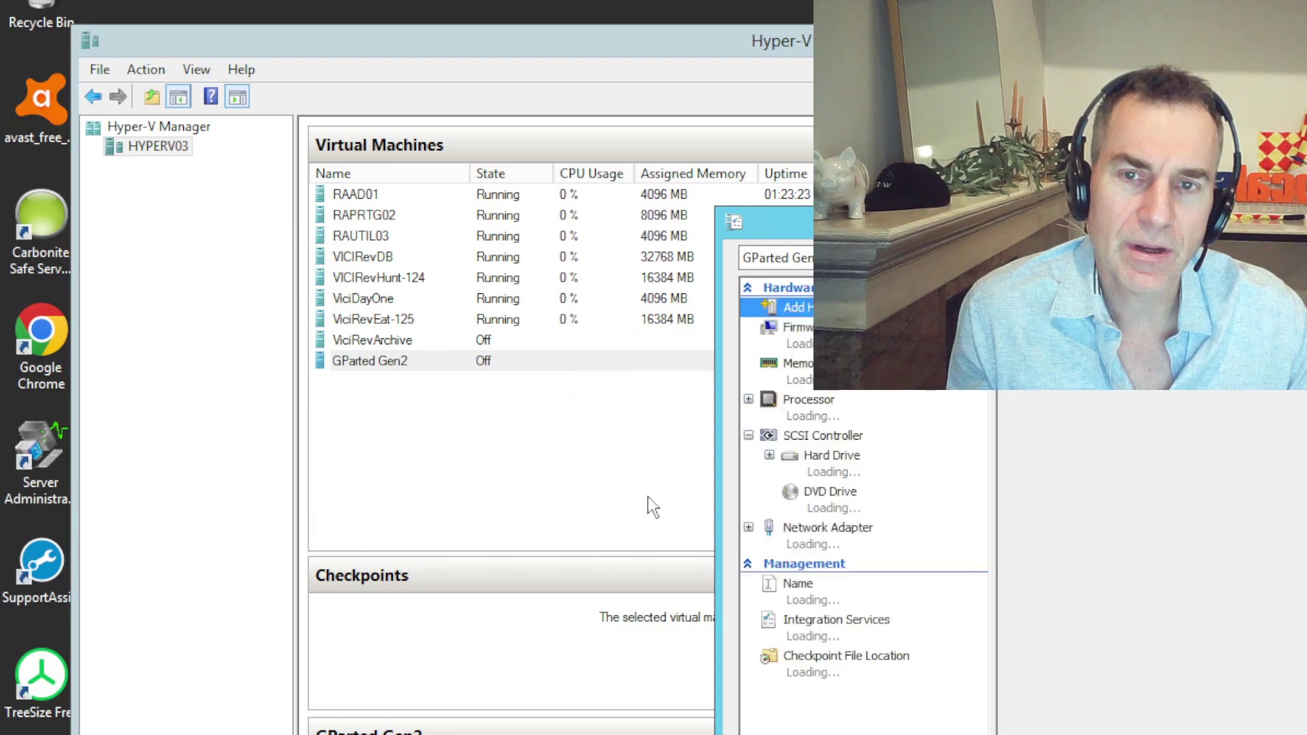
{"action": "left_click", "coordinate": [825, 500]}
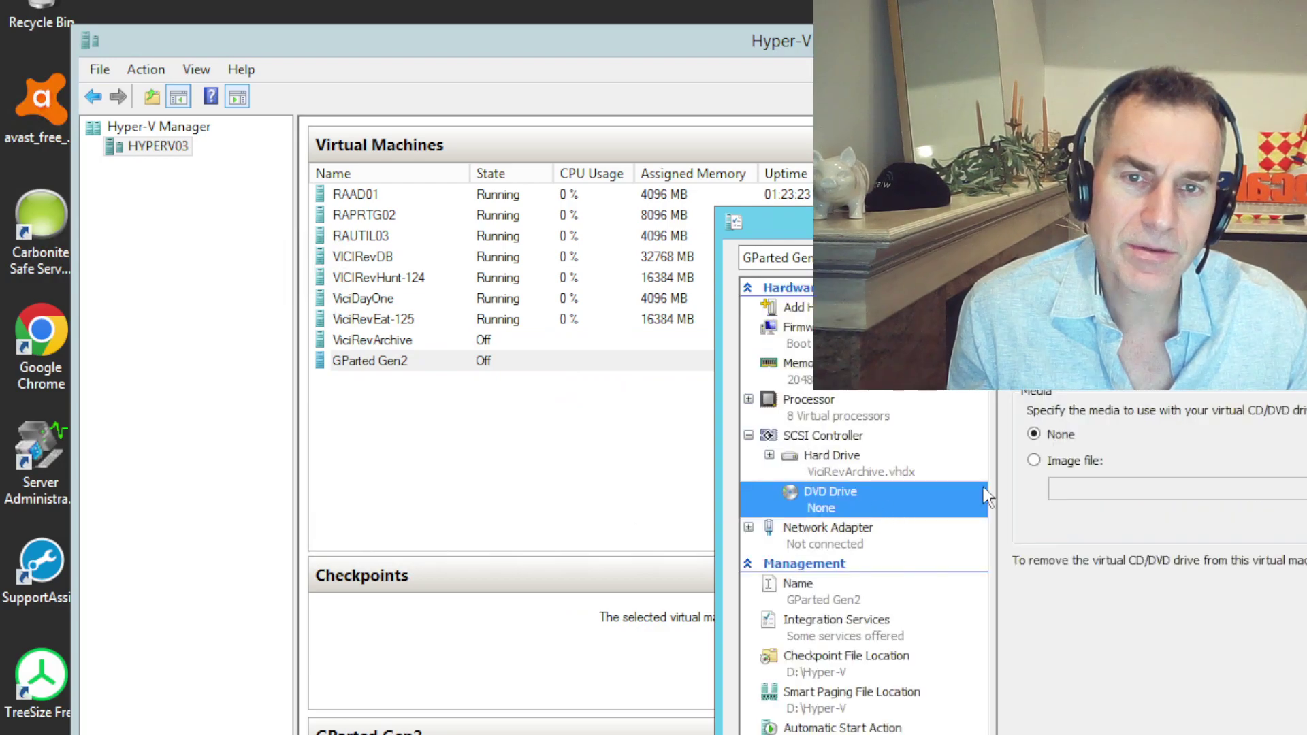
{"action": "left_click", "coordinate": [1041, 462]}
{"action": "left_click", "coordinate": [1185, 484]}
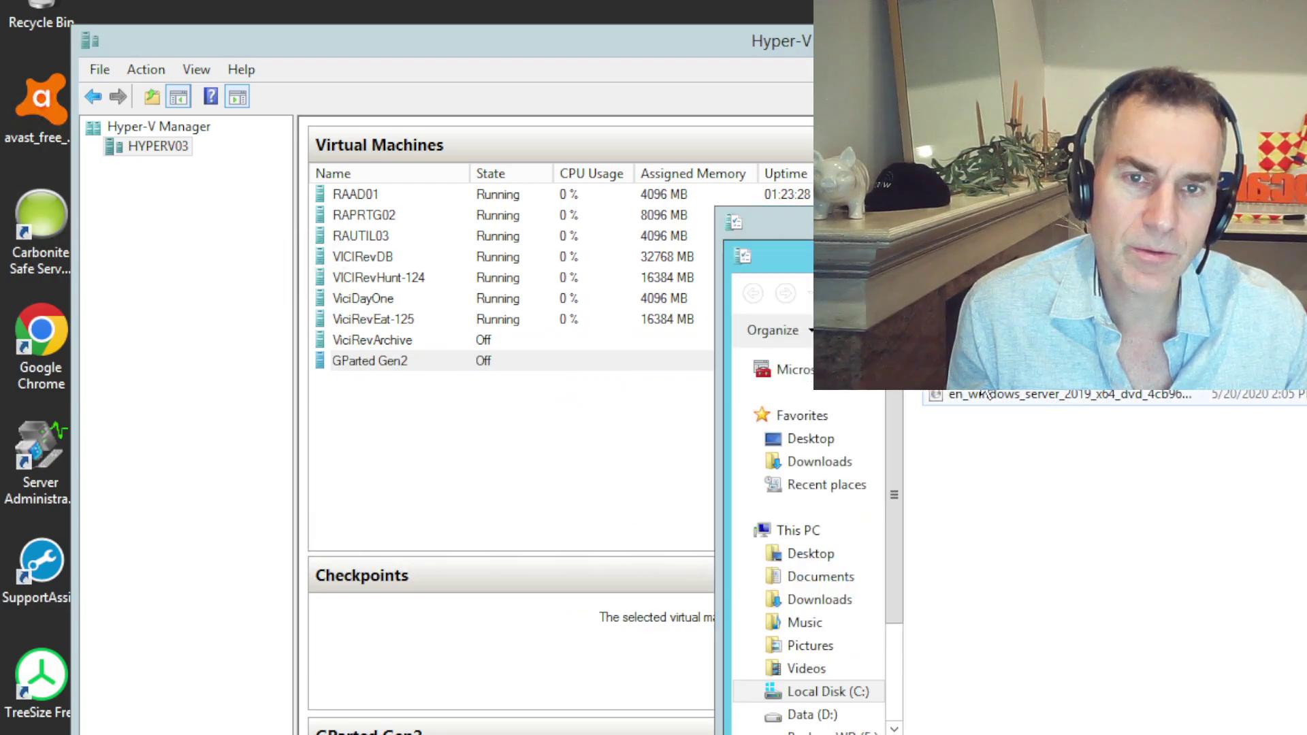
{"action": "key", "text": "alt+Up"}
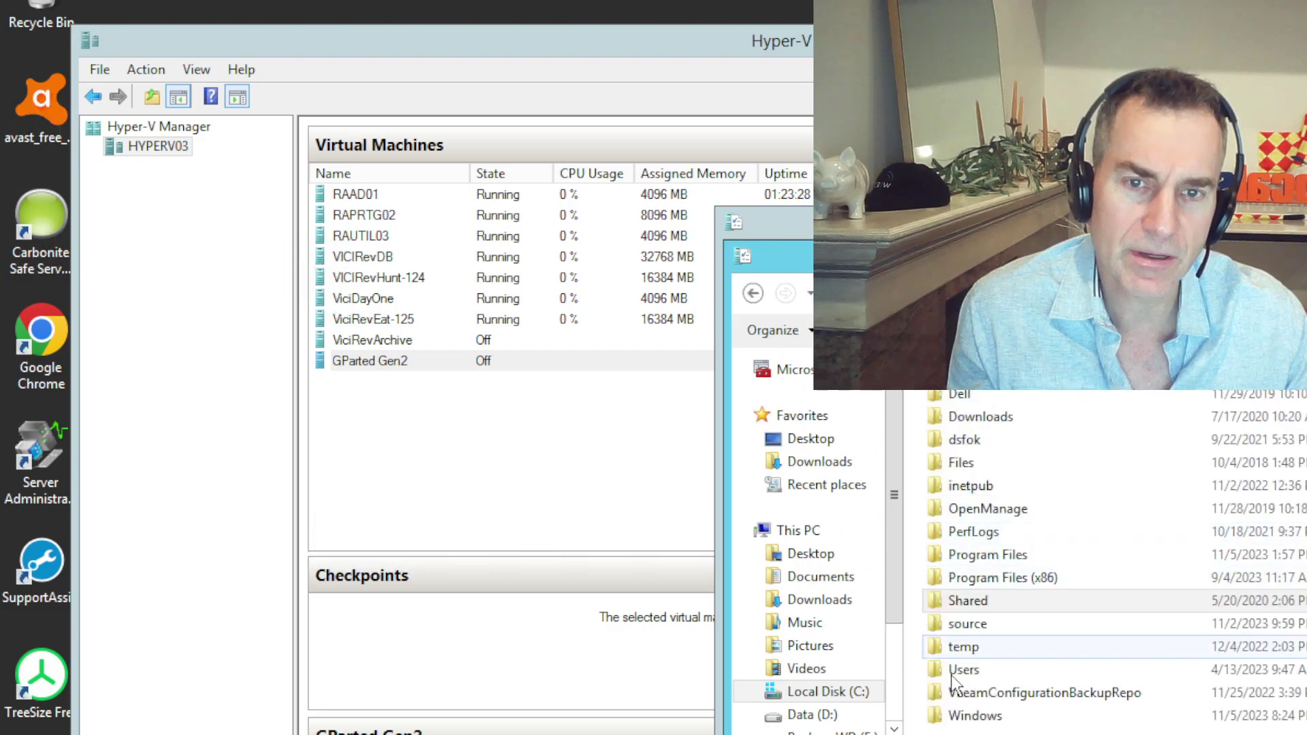
{"action": "left_click", "coordinate": [961, 623]}
{"action": "double_click", "coordinate": [960, 628]}
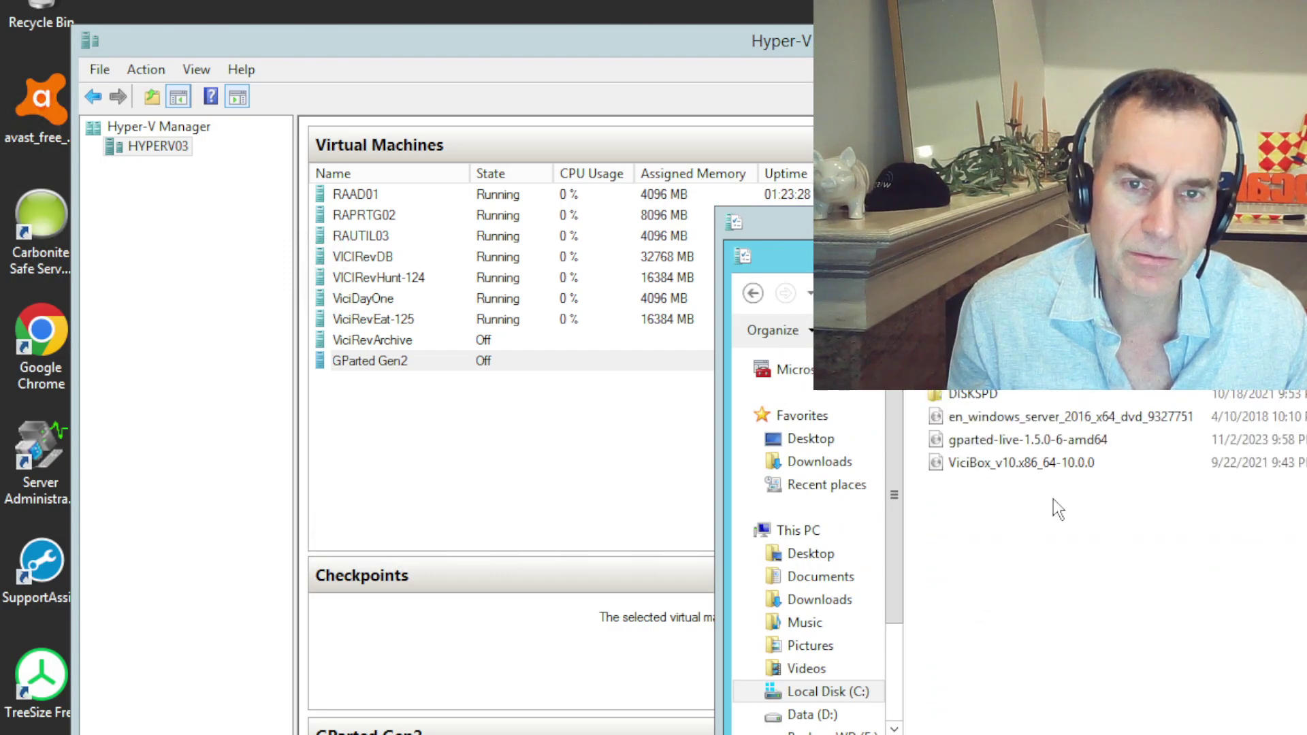
{"action": "double_click", "coordinate": [1010, 445]}
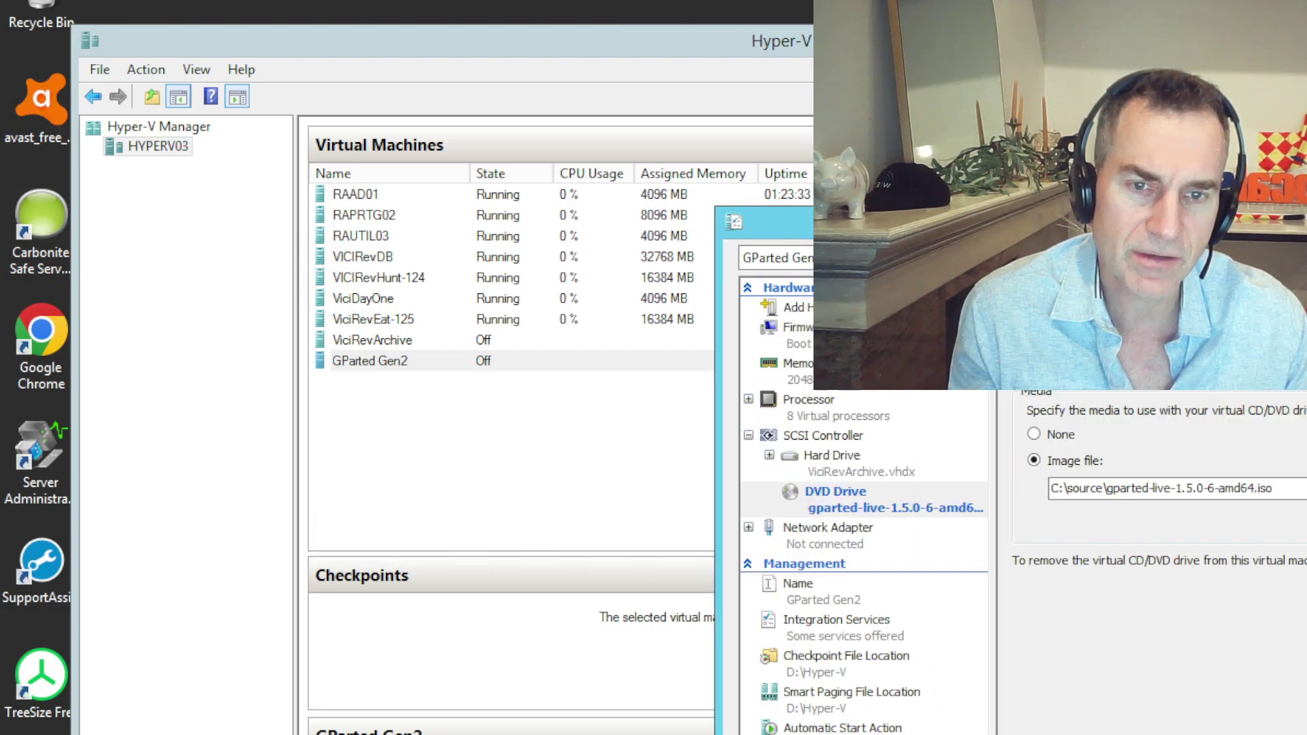
Start the GParted Gen2 virtual machine
{"action": "left_click", "coordinate": [488, 630]}
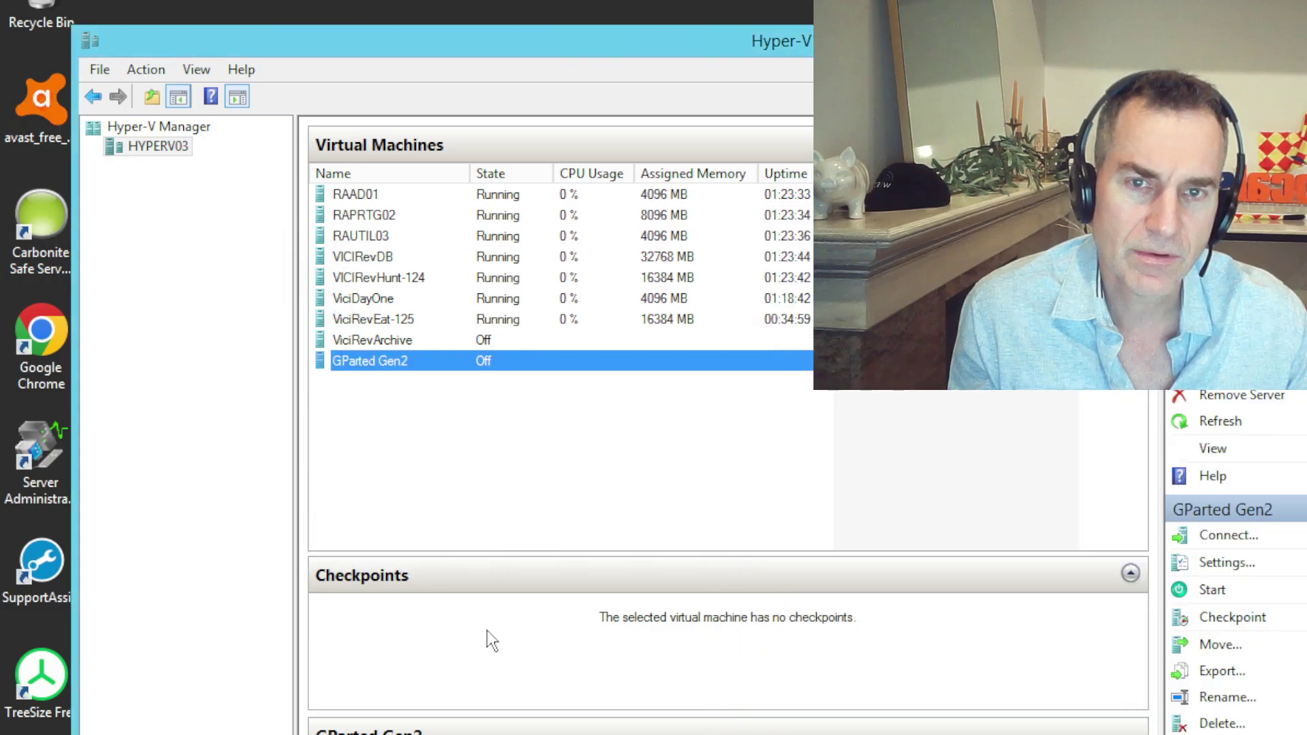
{"action": "right_click", "coordinate": [485, 370]}
{"action": "left_click", "coordinate": [570, 441]}
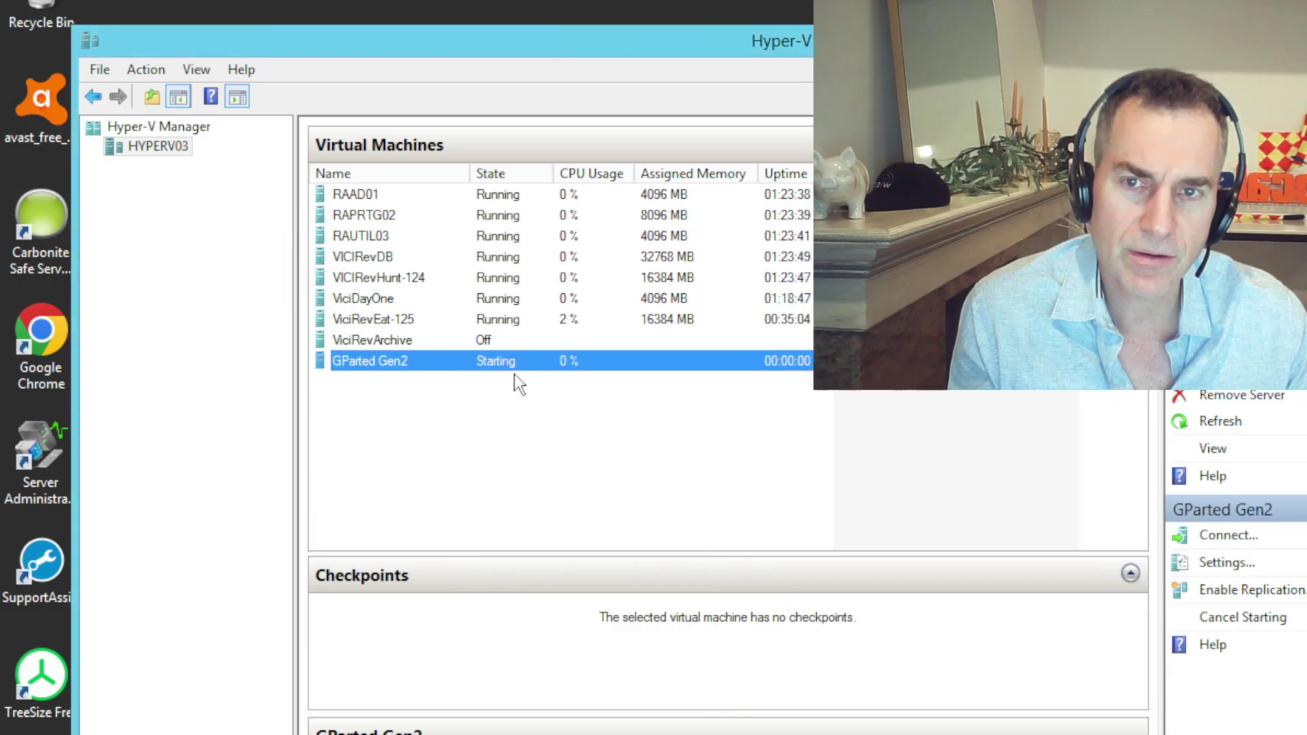
Connect to the GParted Gen2 console and choose Don't touch keymap
{"action": "double_click", "coordinate": [504, 366]}
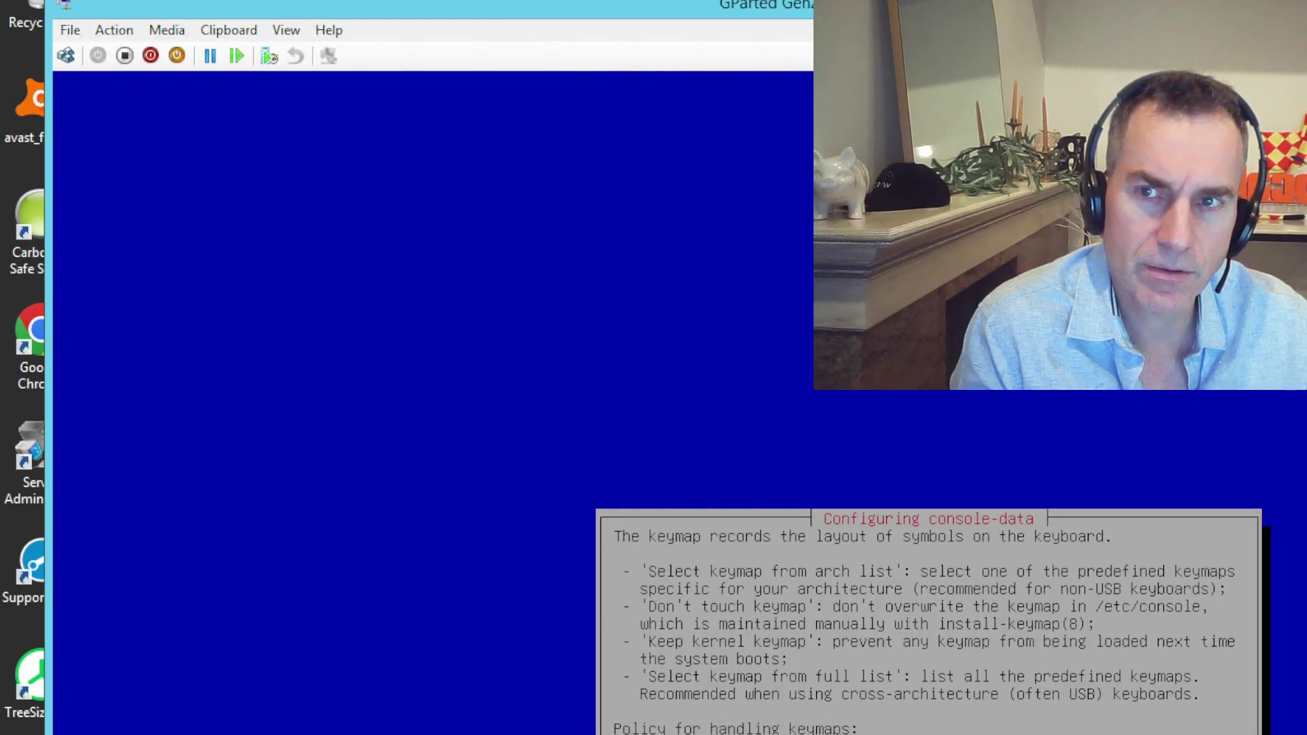
{"action": "key", "text": "Down"}
{"action": "key", "text": "Return"}
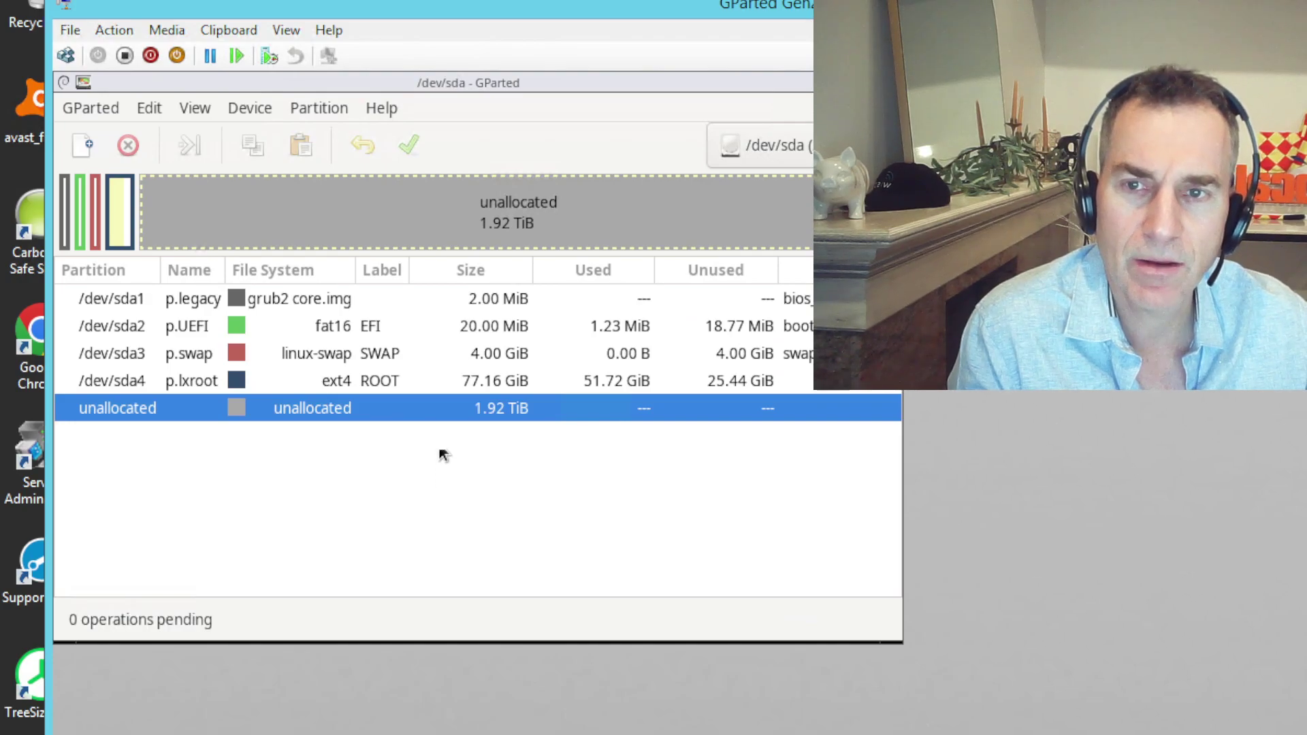
Open Resize/Move for /dev/sda4 and enter a new size of 2000000 MiB
{"action": "left_click", "coordinate": [375, 381]}
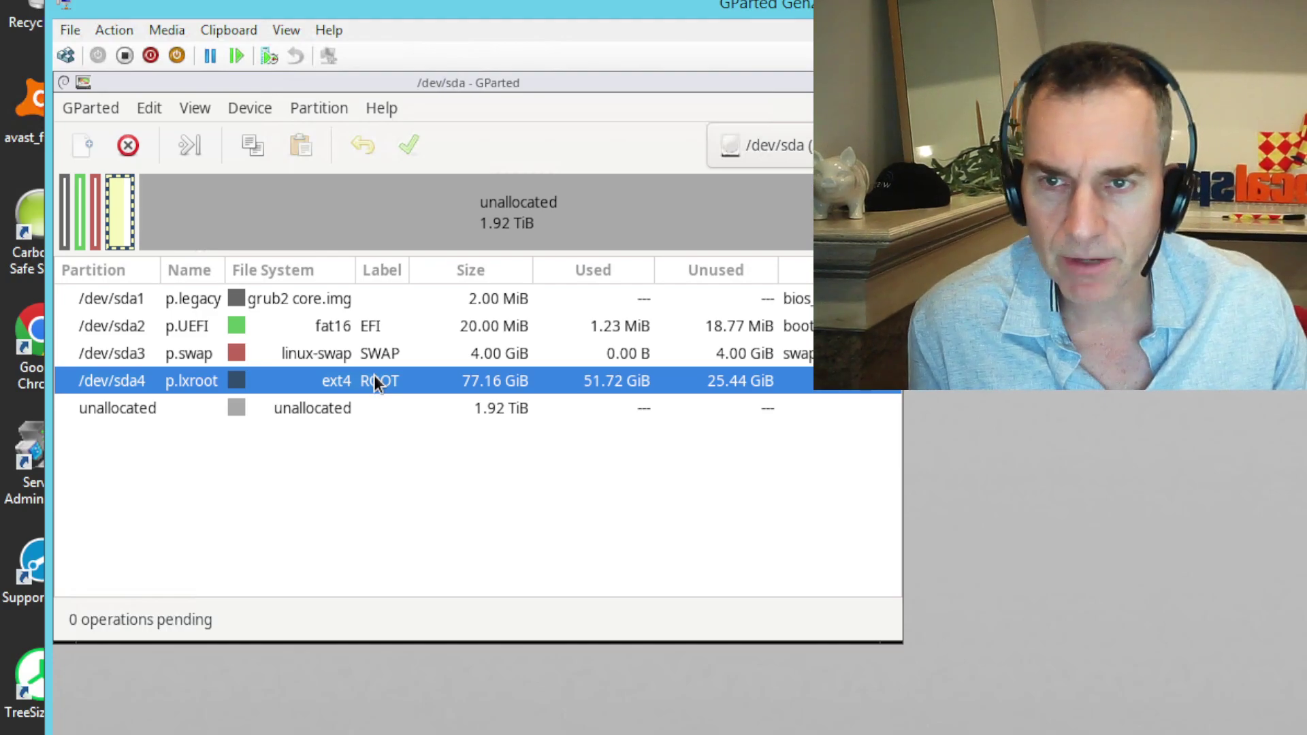
{"action": "right_click", "coordinate": [373, 374]}
{"action": "left_click", "coordinate": [459, 463]}
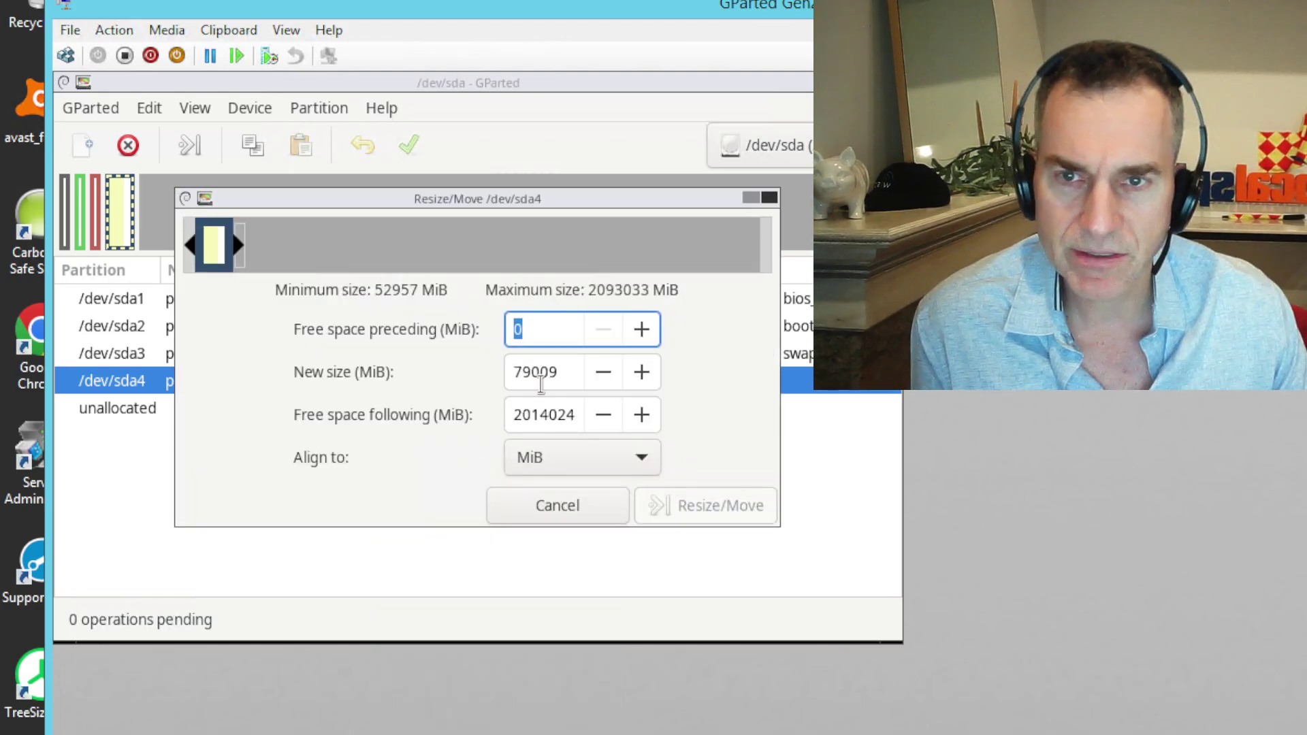
{"action": "key", "text": "Tab"}
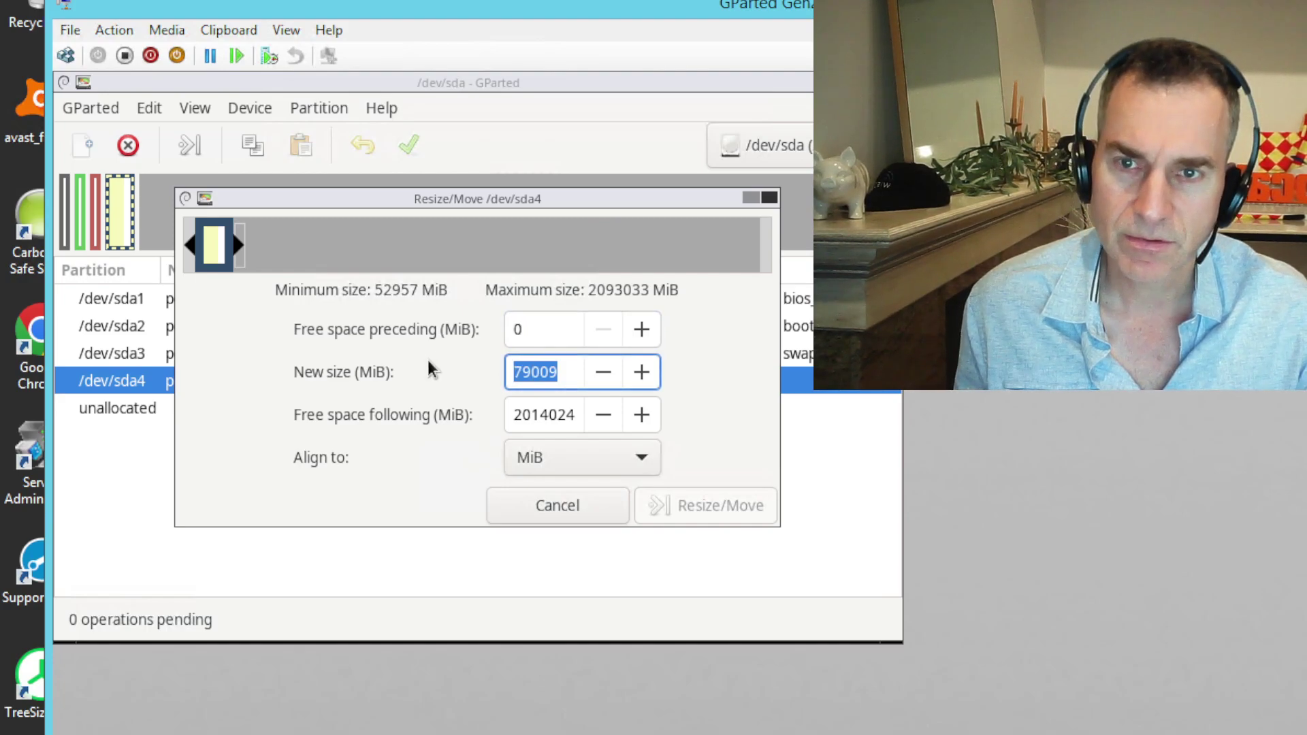
{"action": "key", "text": "Home"}
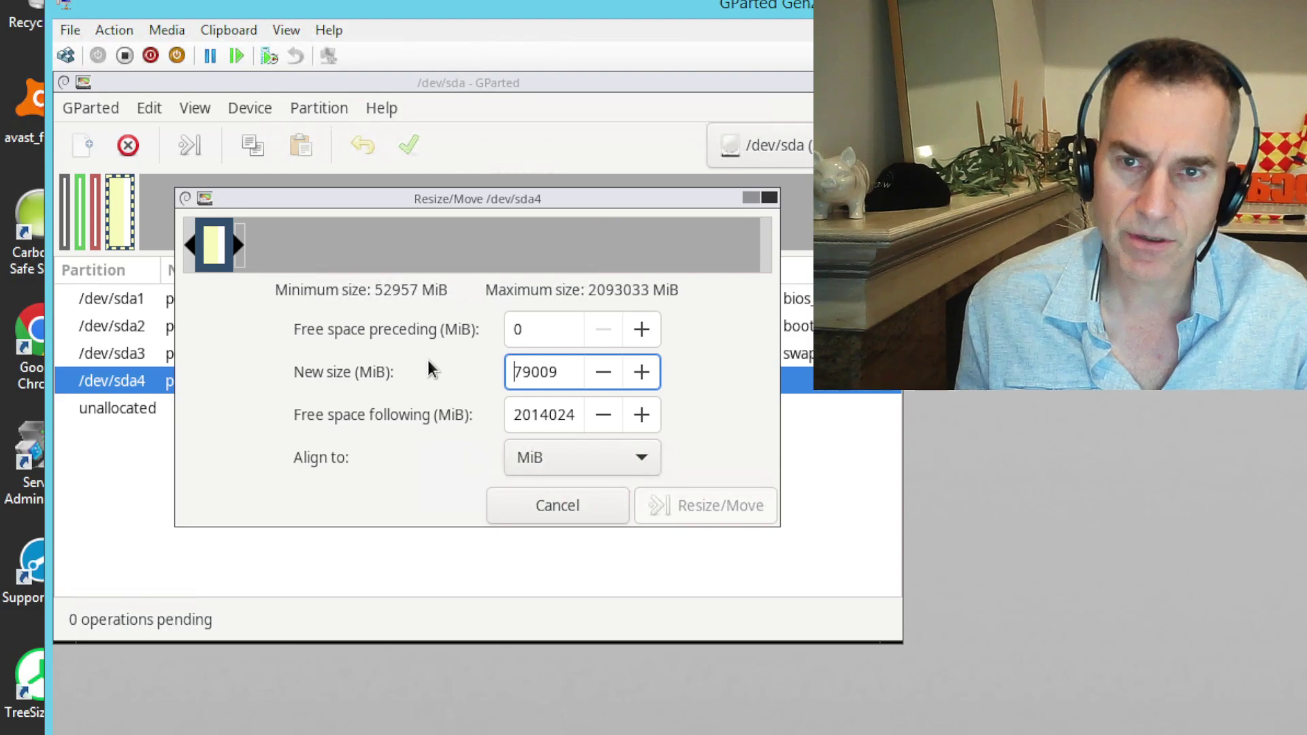
{"action": "key", "text": "shift+Right"}
{"action": "key", "text": "shift+Right"}
{"action": "key", "text": "shift+Right"}
{"action": "key", "text": "shift+Right"}
{"action": "key", "text": "shift+Right"}
{"action": "type", "text": "20"}
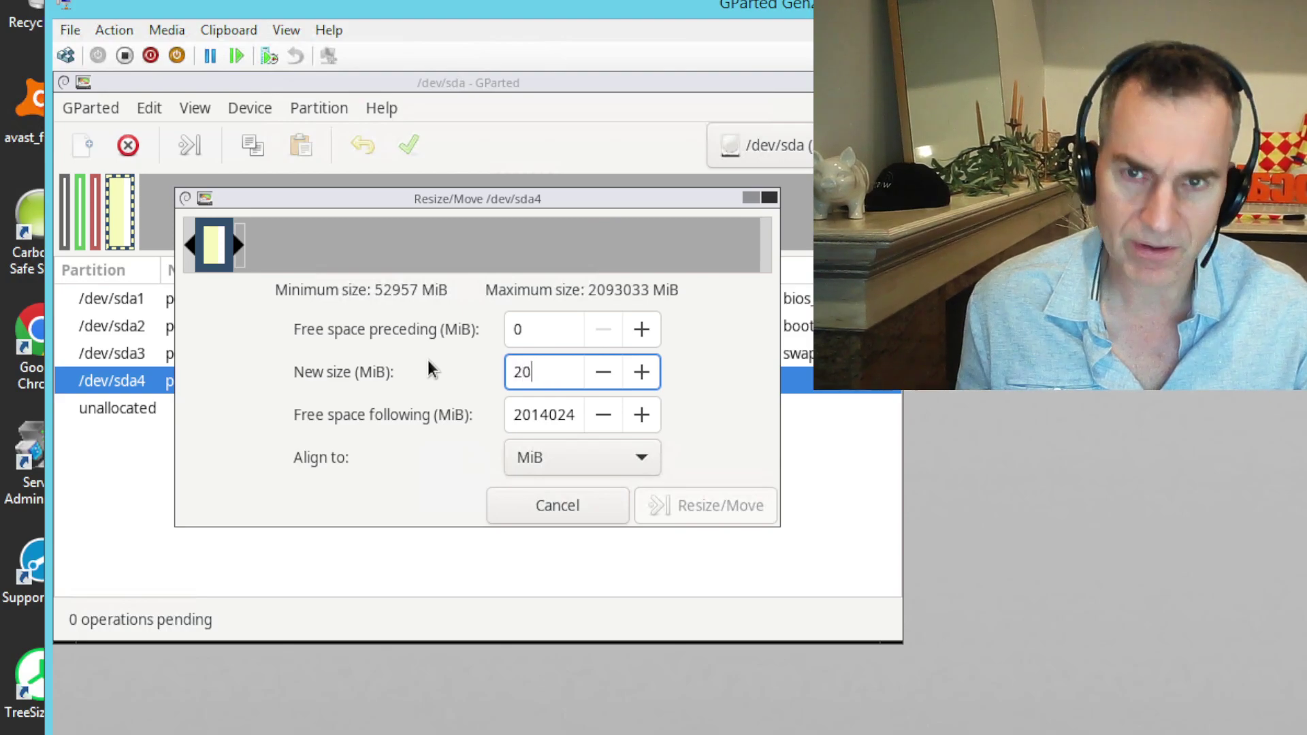
{"action": "type", "text": "000000"}
{"action": "key", "text": "Tab"}
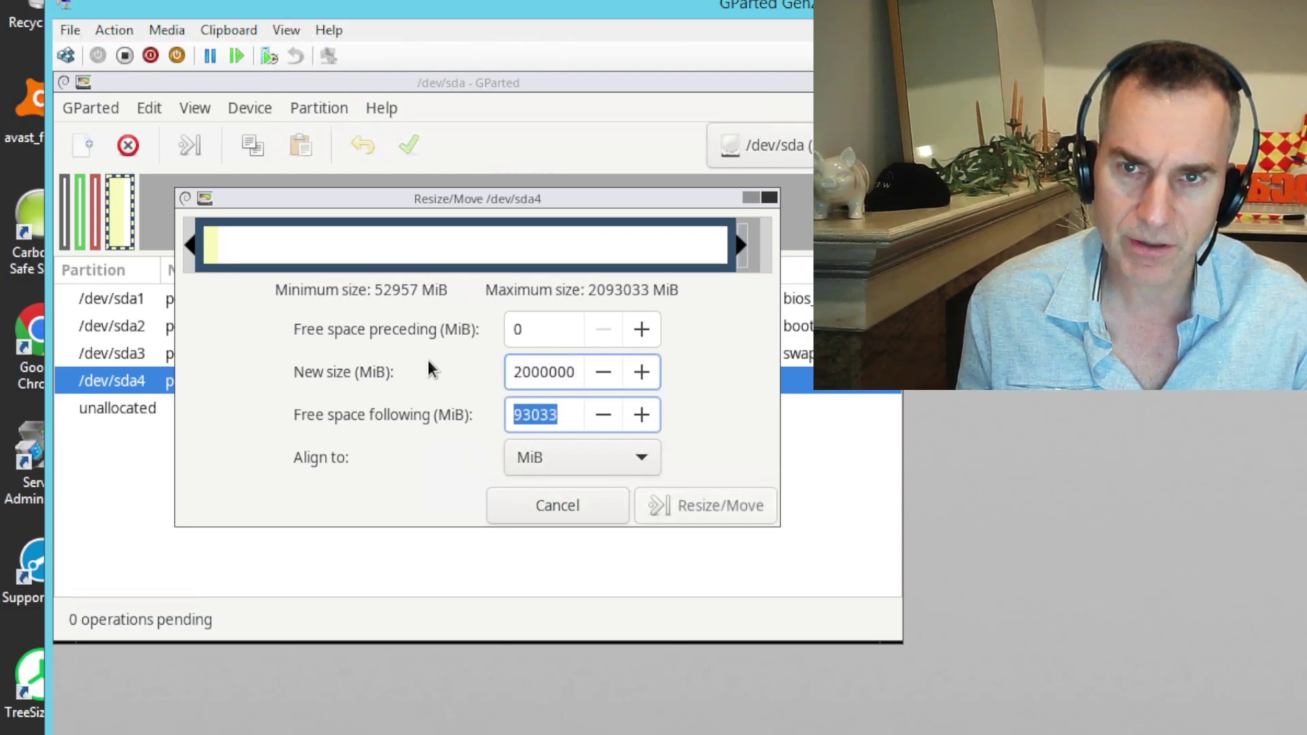
Correct the new size to 2093033 MiB and queue the resize of /dev/sda4
{"action": "key", "text": "shift+Tab"}
{"action": "key", "text": "End"}
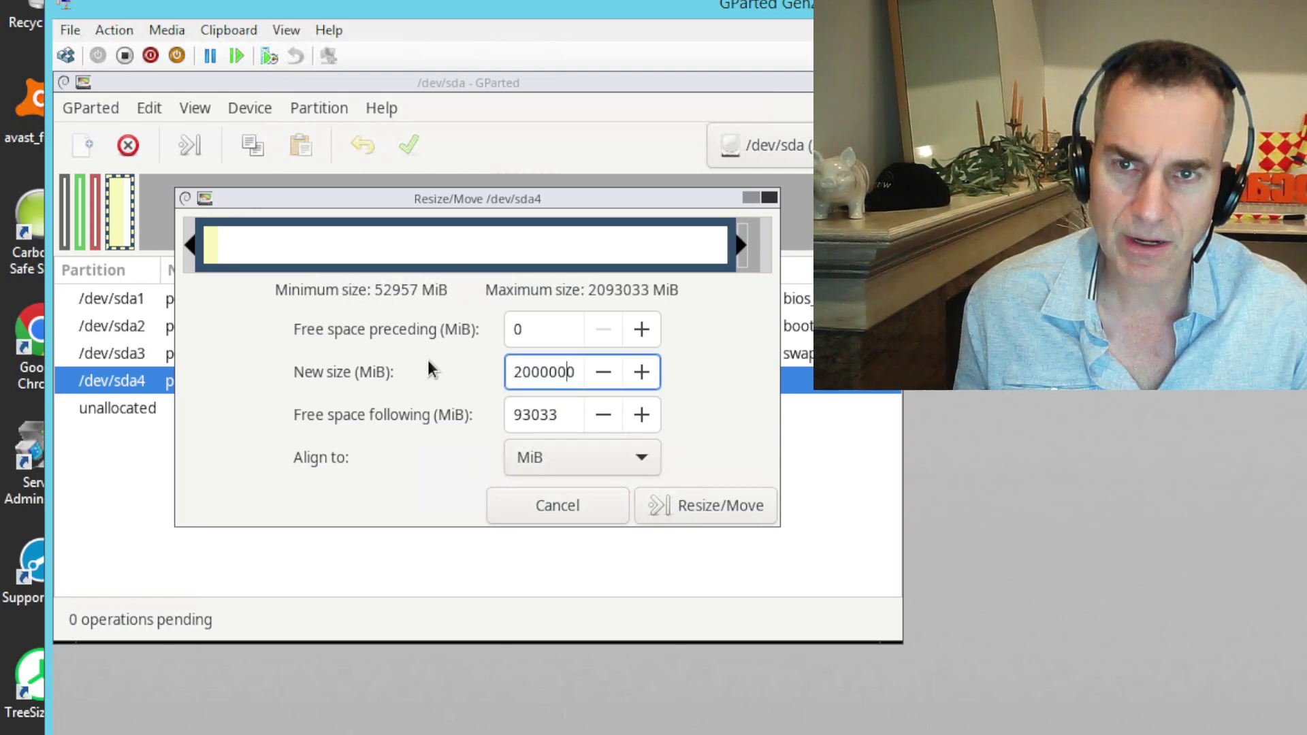
{"action": "key", "text": "Left"}
{"action": "key", "text": "Left"}
{"action": "key", "text": "Left"}
{"action": "key", "text": "Left"}
{"action": "key", "text": "Left"}
{"action": "key", "text": "shift+Right"}
{"action": "key", "text": "shift+Right"}
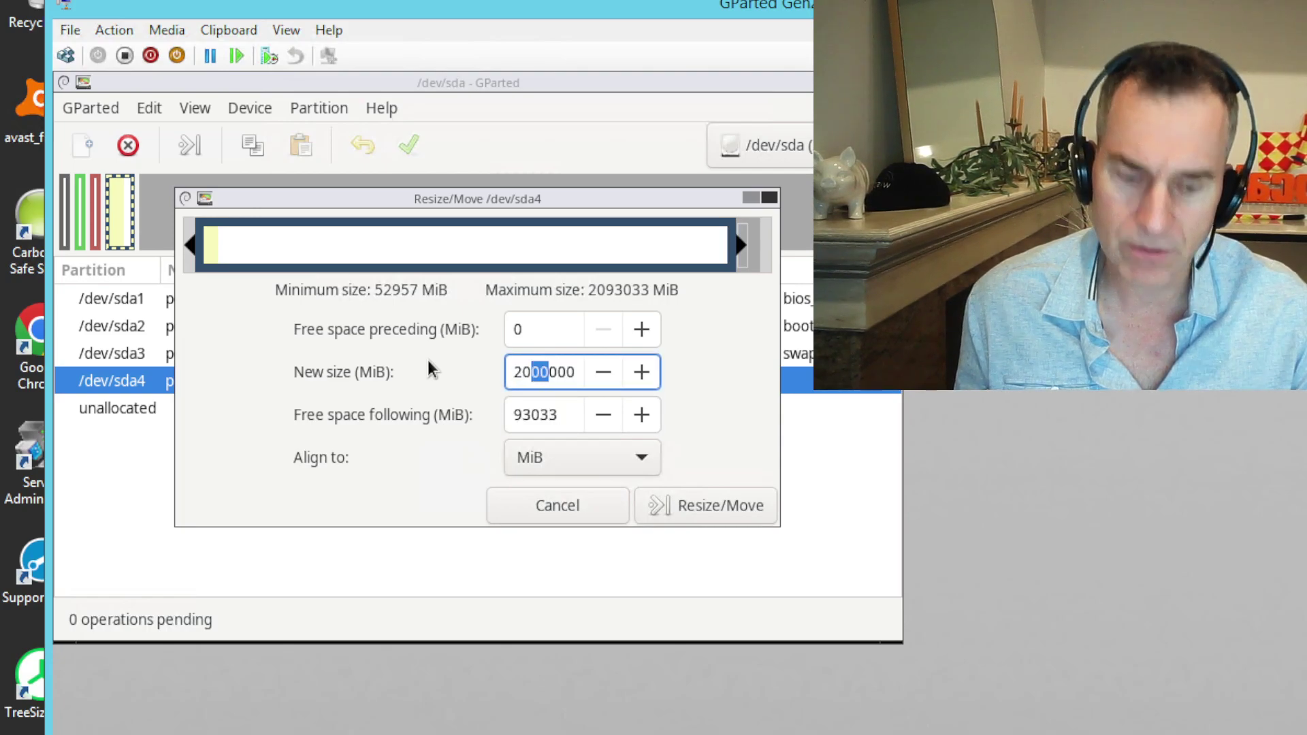
{"action": "type", "text": "93"}
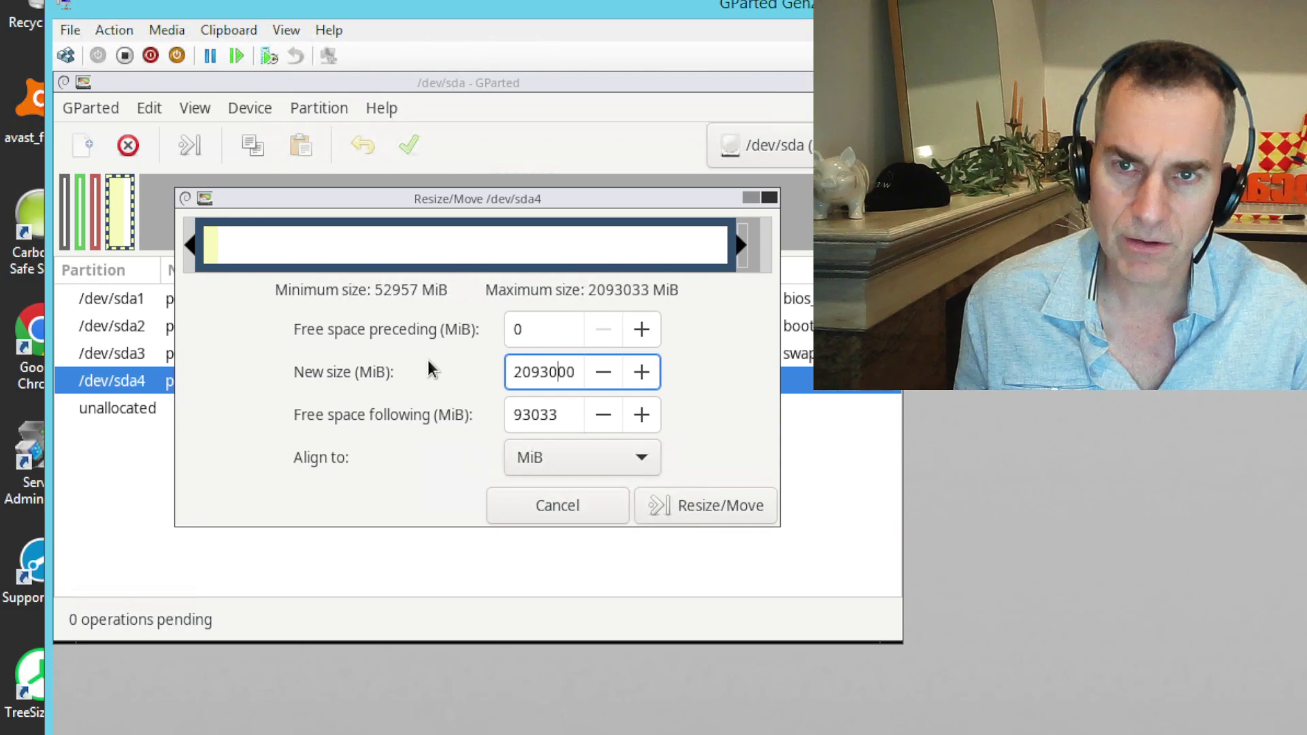
{"action": "key", "text": "Right"}
{"action": "key", "text": "shift+Right"}
{"action": "key", "text": "shift+Right"}
{"action": "type", "text": "33"}
{"action": "key", "text": "Tab"}
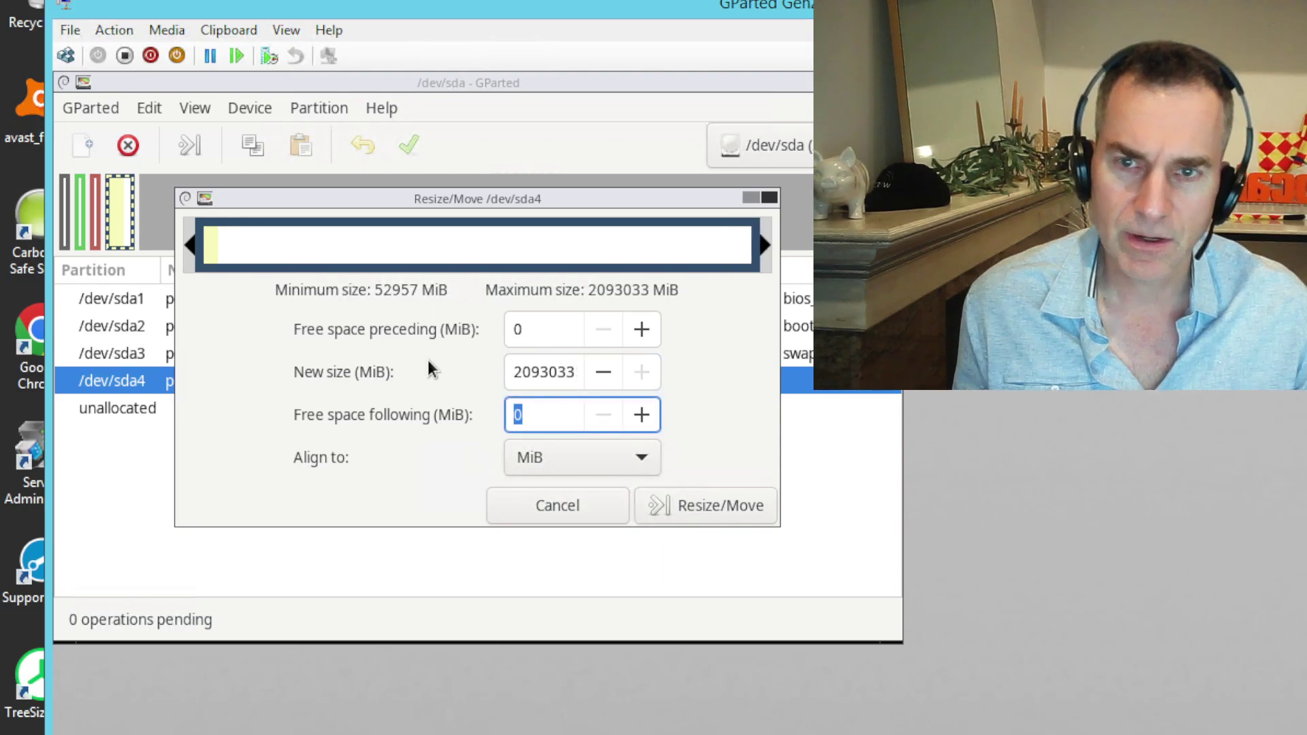
{"action": "left_click", "coordinate": [663, 516]}
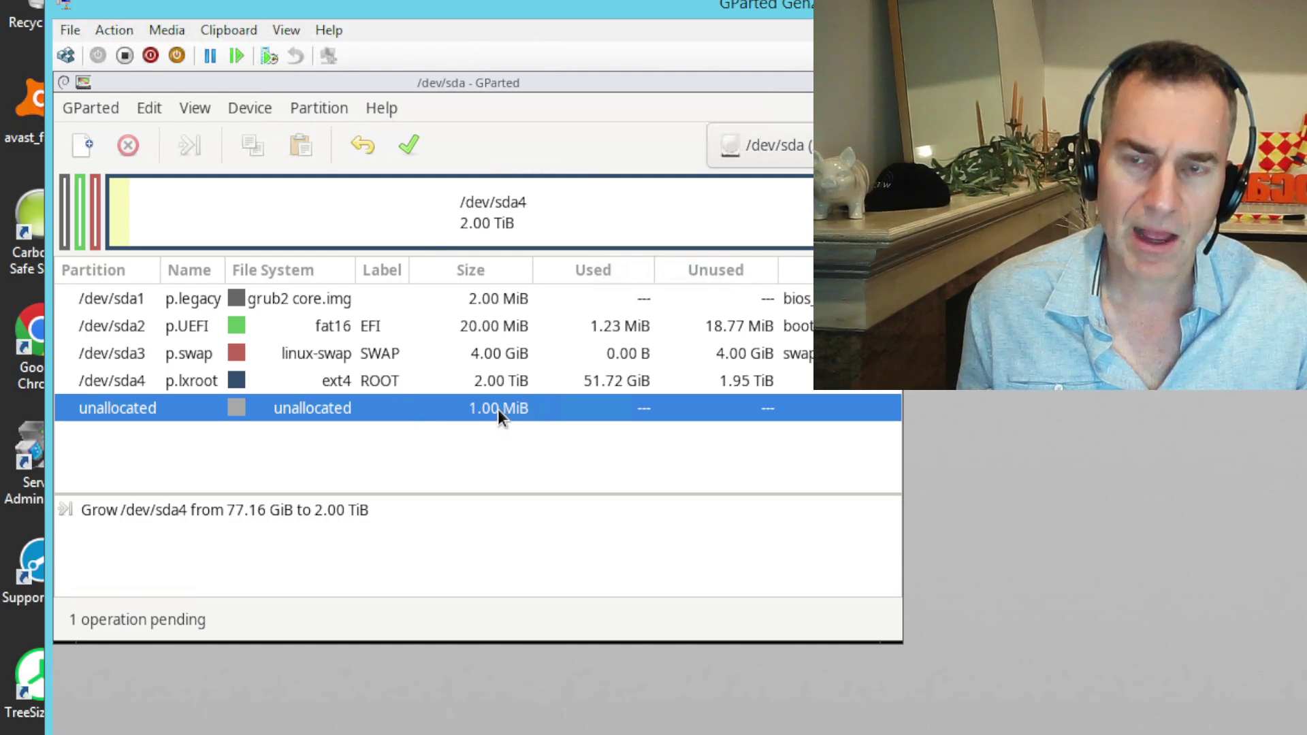
Apply the queued grow of /dev/sda4 to 2.00 TiB and dismiss the finished report
{"action": "left_click", "coordinate": [416, 152]}
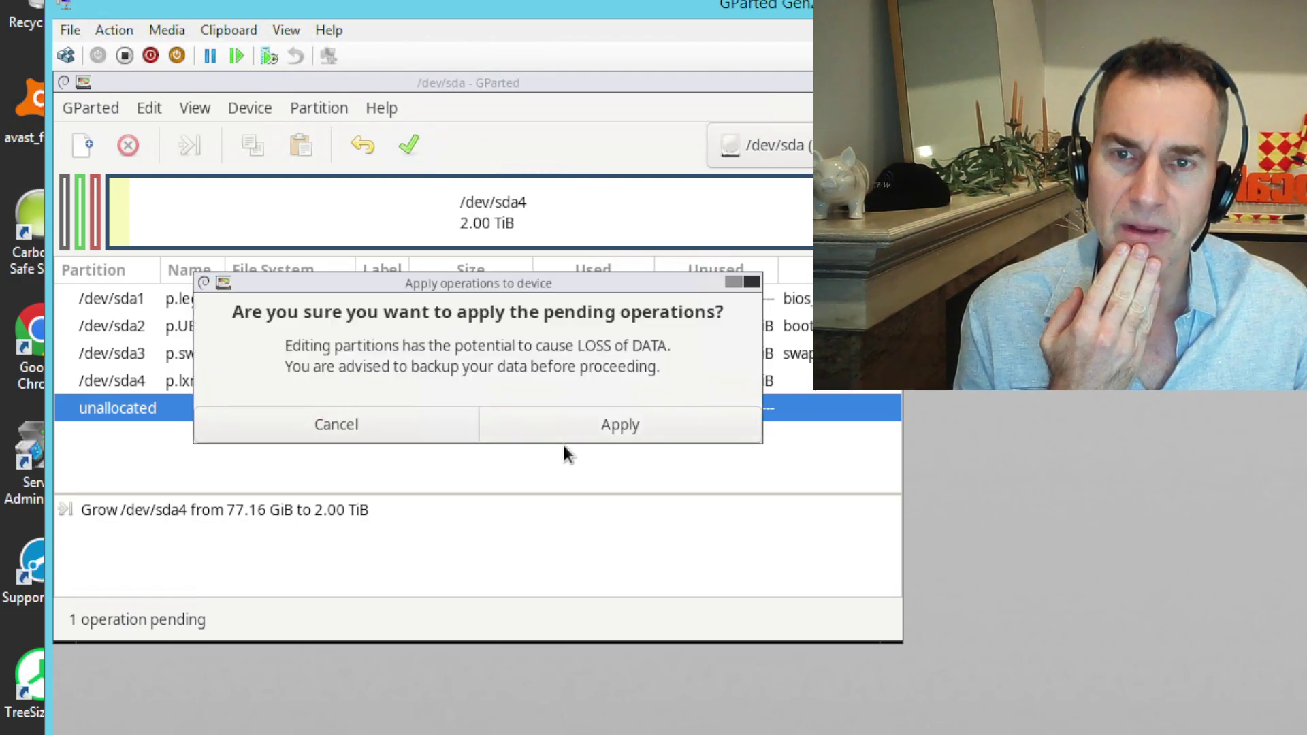
{"action": "left_click", "coordinate": [559, 437]}
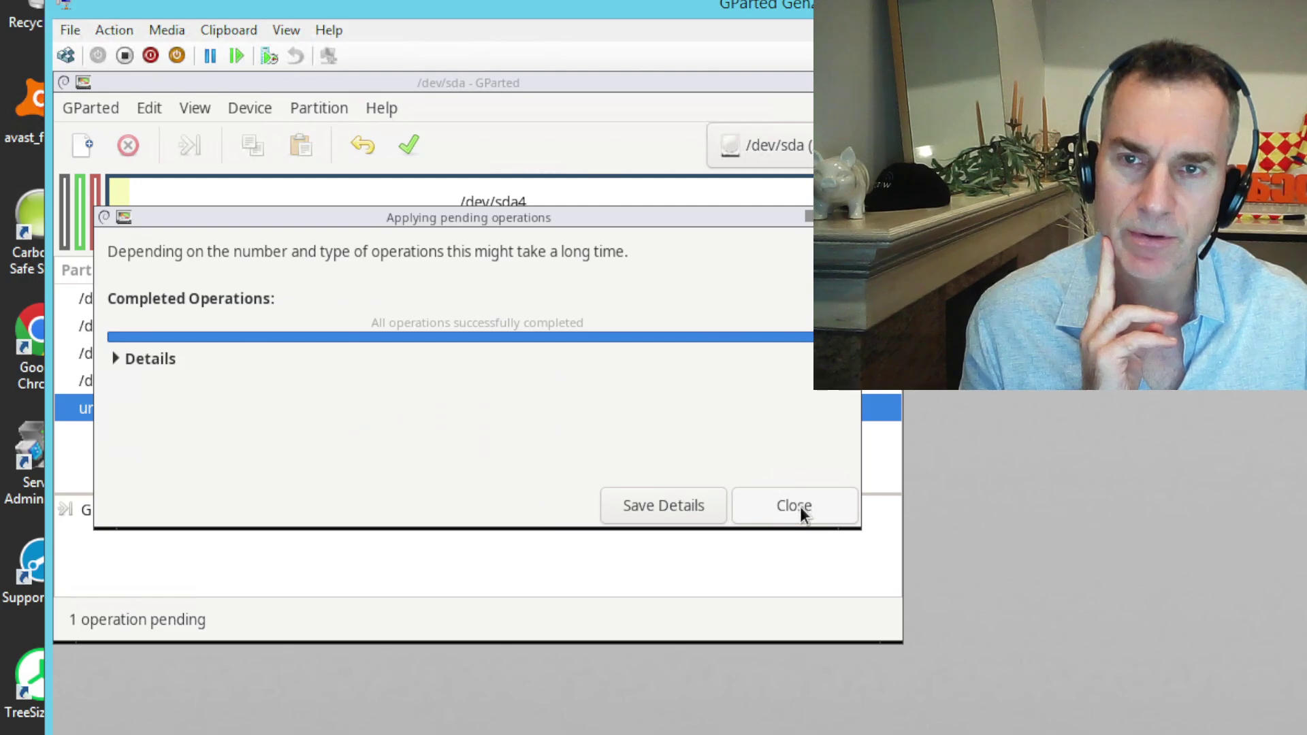
{"action": "left_click", "coordinate": [799, 507]}
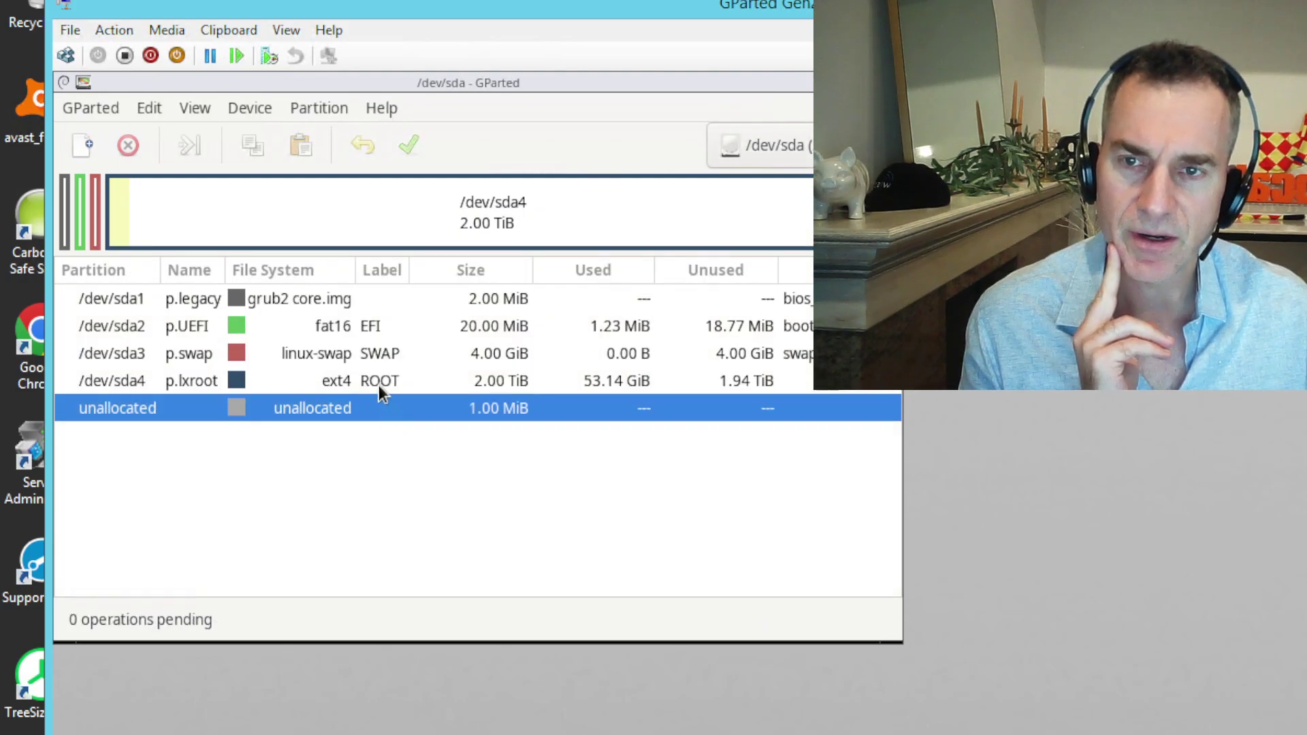
Queue a resize of /dev/sda4 that adds the last 1 MiB
{"action": "right_click", "coordinate": [376, 383]}
{"action": "left_click", "coordinate": [462, 470]}
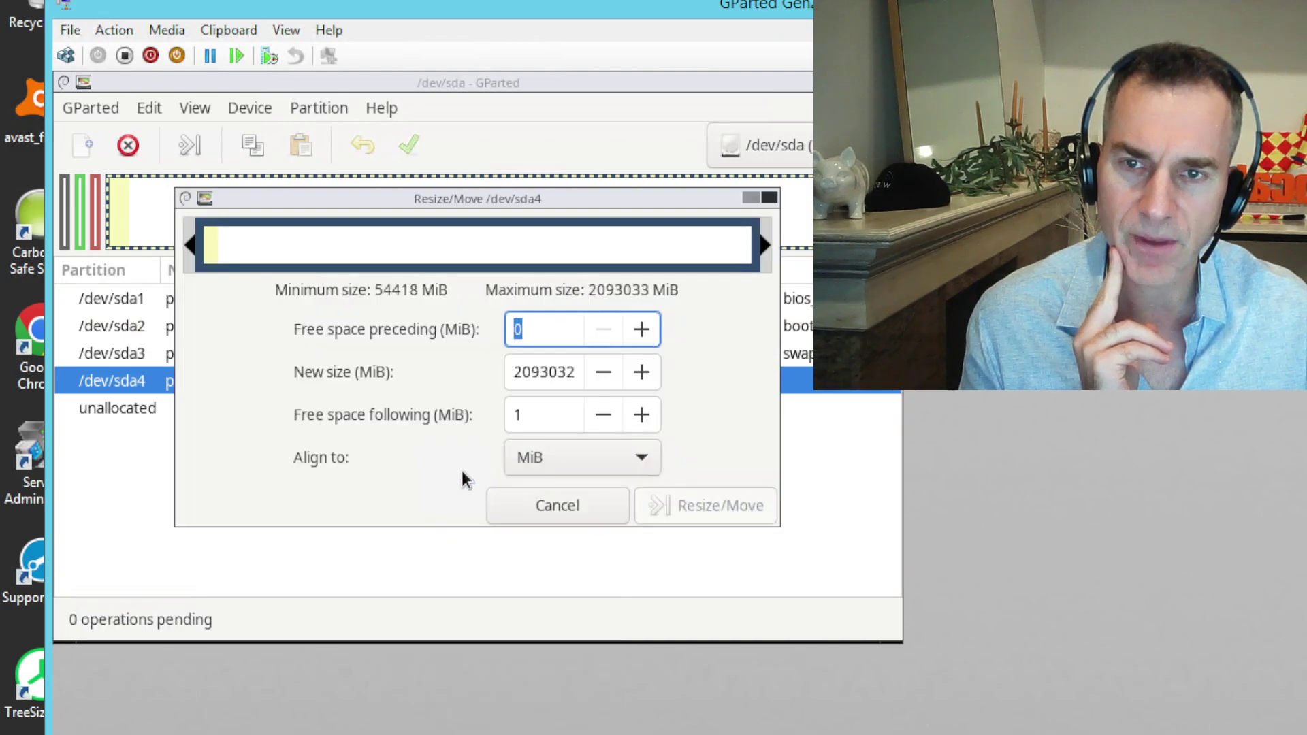
{"action": "left_click", "coordinate": [642, 372]}
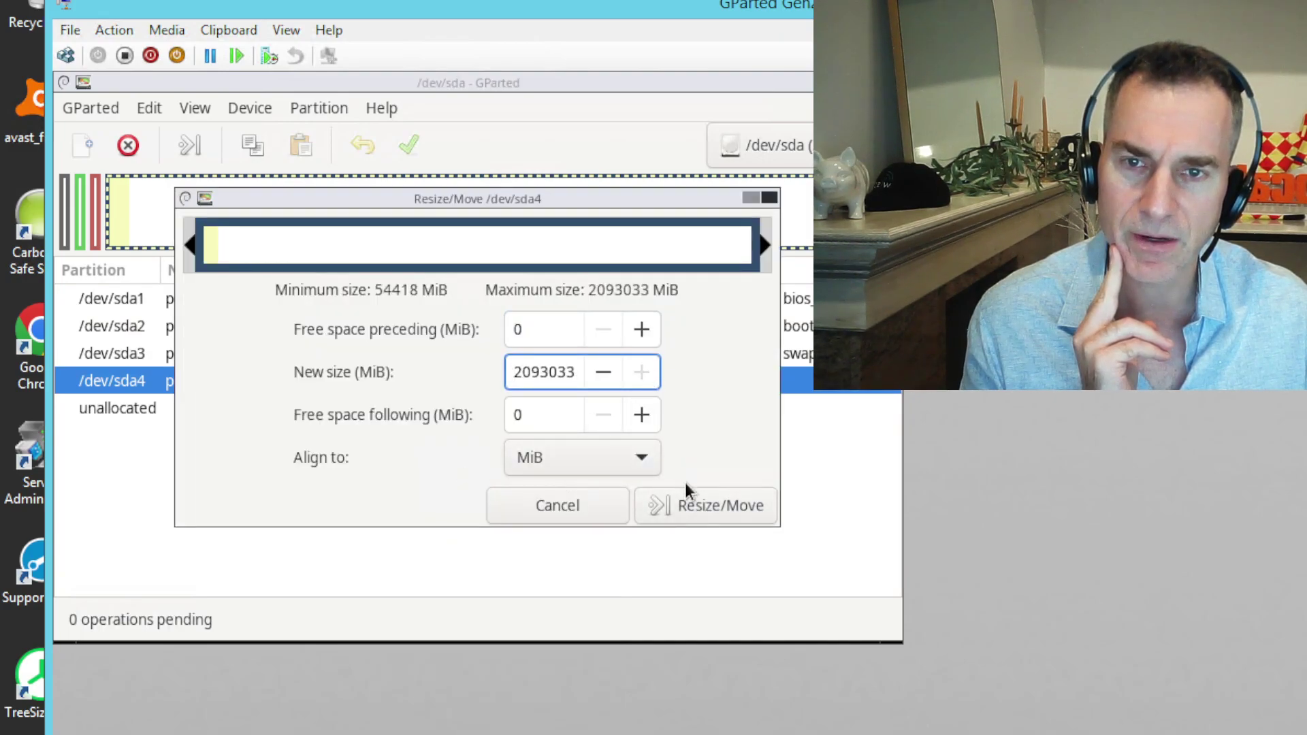
{"action": "left_click", "coordinate": [686, 506]}
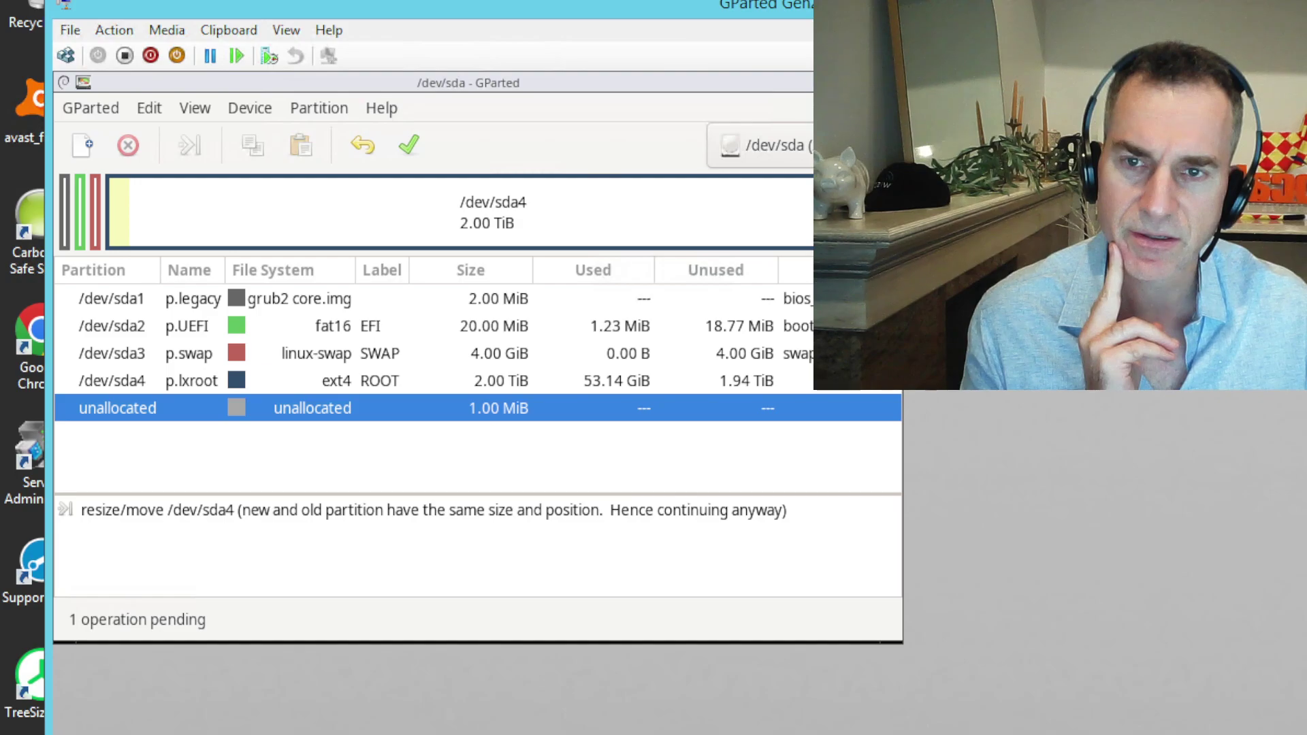
Queue a cylinder-aligned resize of /dev/sda4 at maximum new size
{"action": "left_click", "coordinate": [484, 386]}
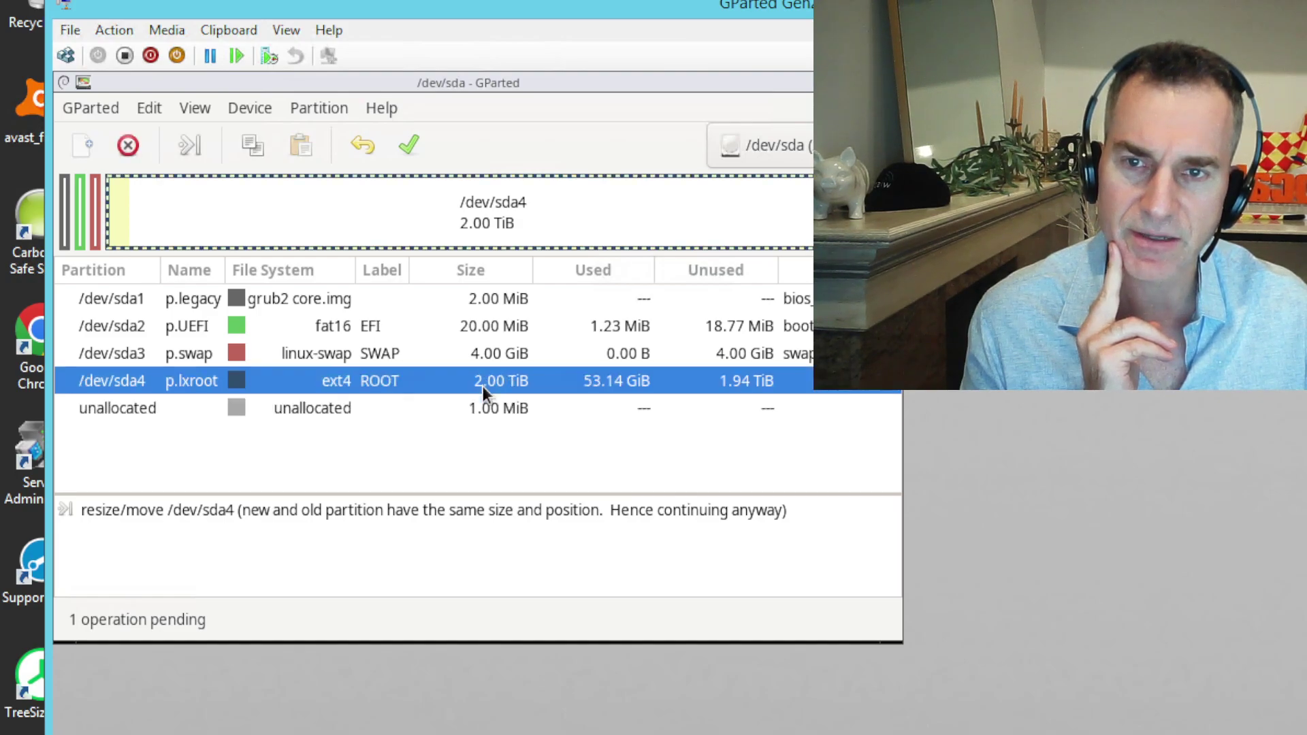
{"action": "right_click", "coordinate": [483, 386]}
{"action": "left_click", "coordinate": [566, 466]}
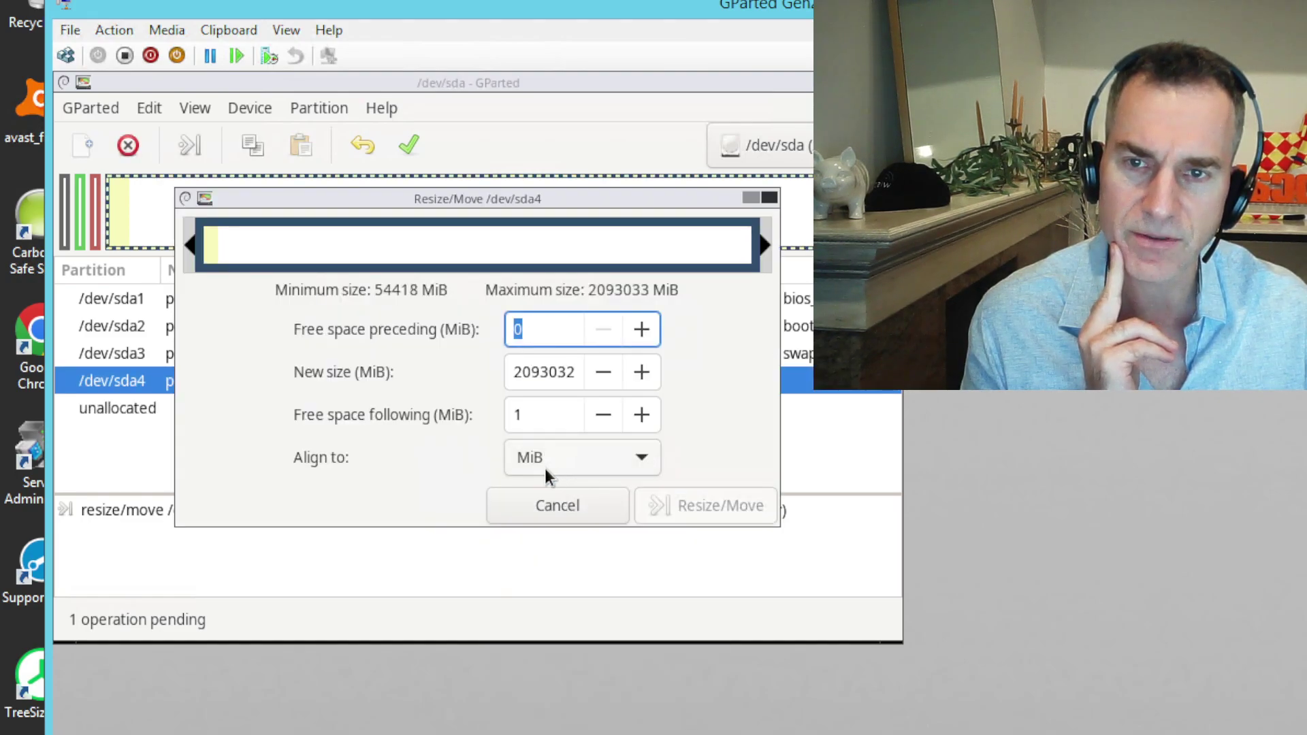
{"action": "left_click", "coordinate": [554, 468]}
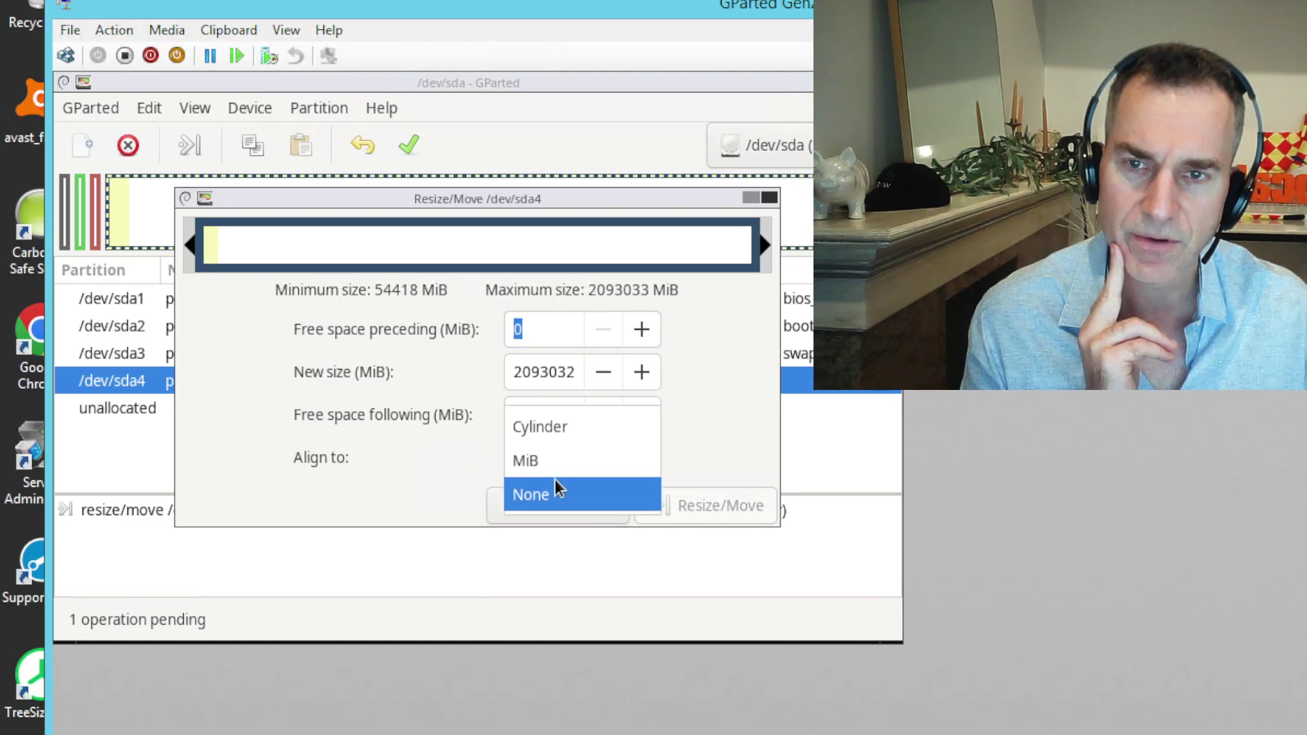
{"action": "left_click", "coordinate": [532, 425]}
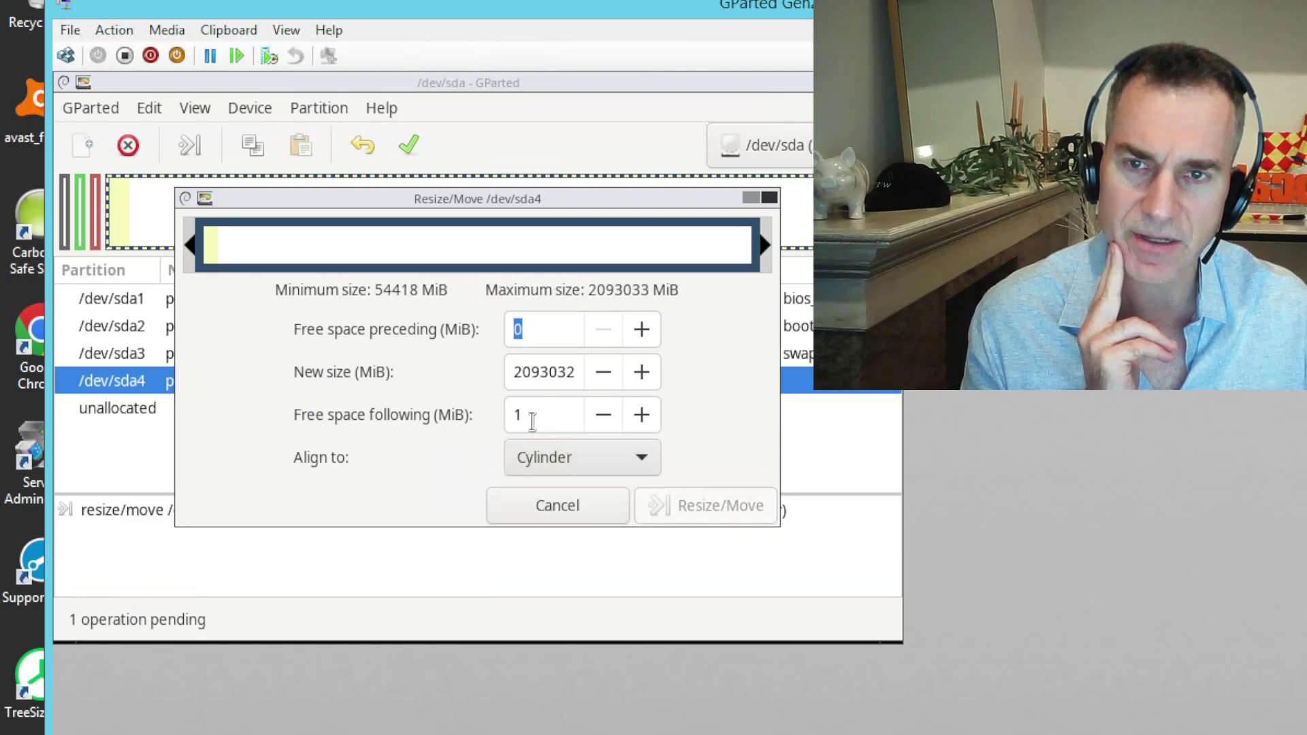
{"action": "left_click", "coordinate": [641, 373]}
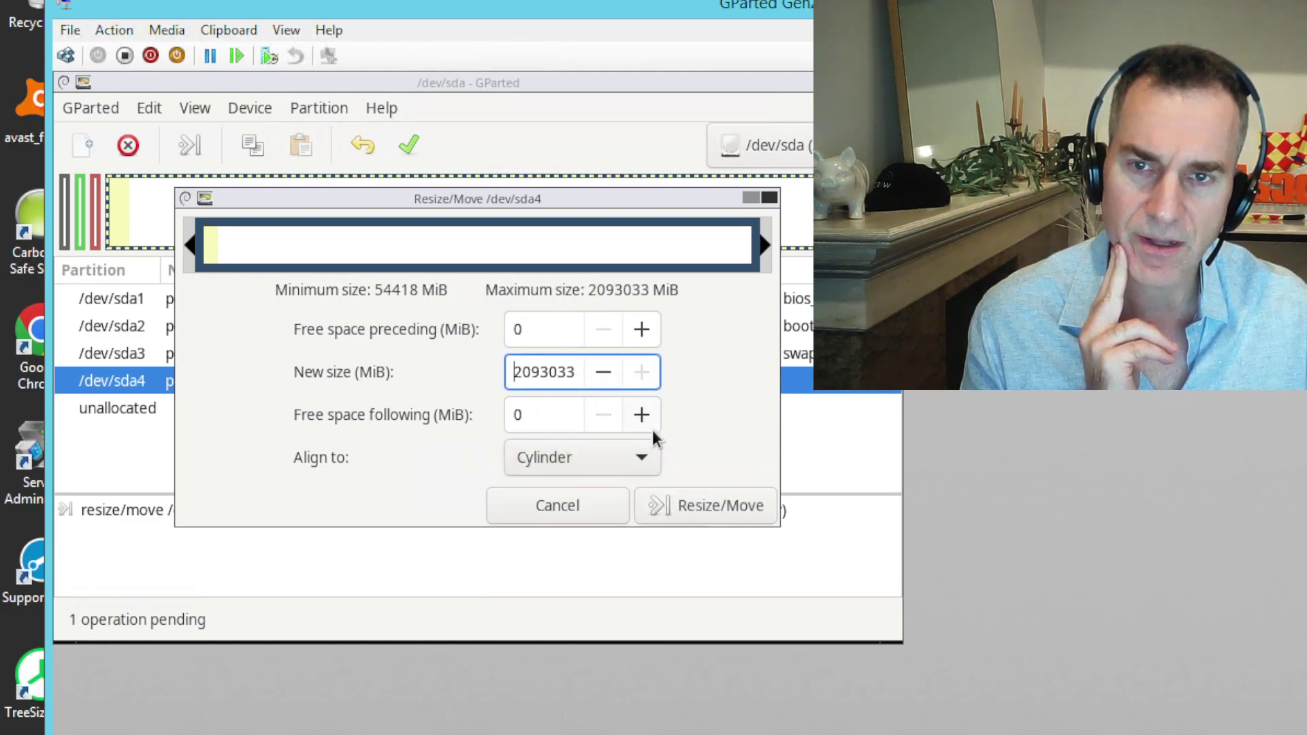
{"action": "left_click", "coordinate": [676, 504]}
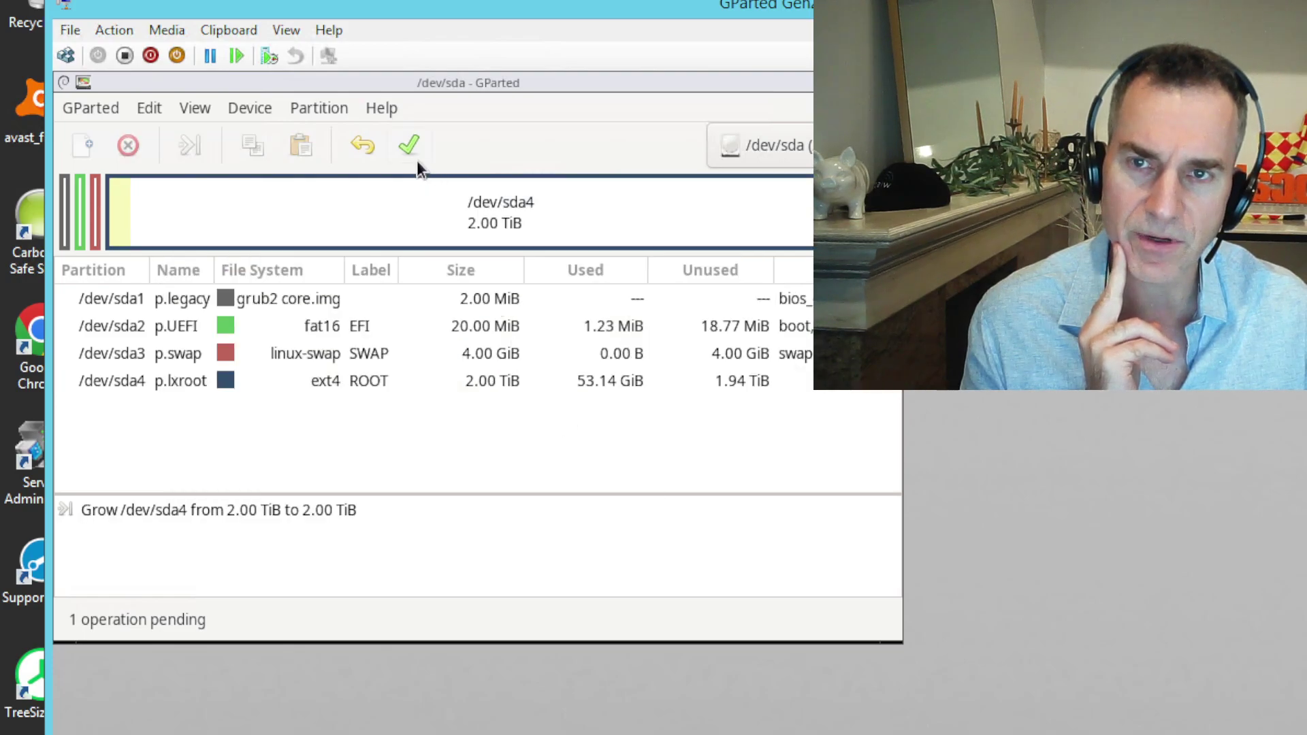
Apply the pending resize, acknowledge the resulting error and close the report
{"action": "left_click", "coordinate": [406, 146]}
{"action": "left_click", "coordinate": [557, 420]}
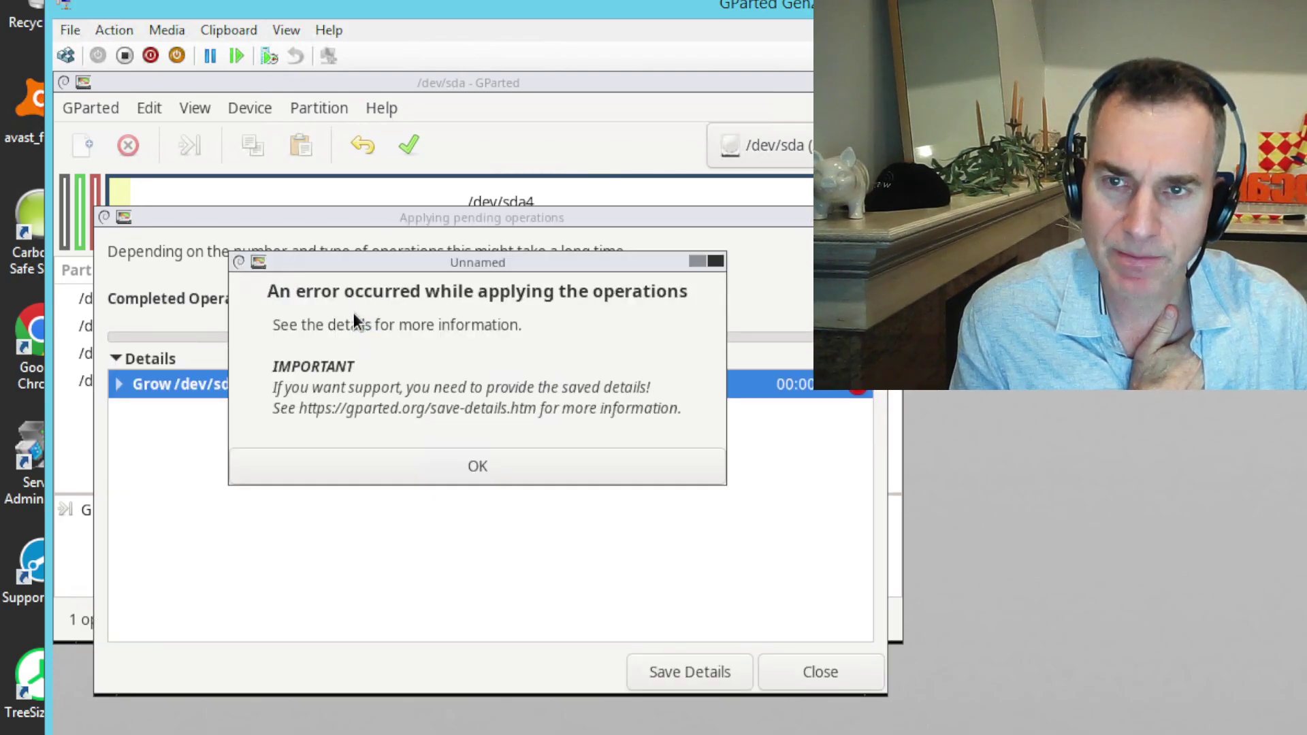
{"action": "left_click", "coordinate": [383, 462]}
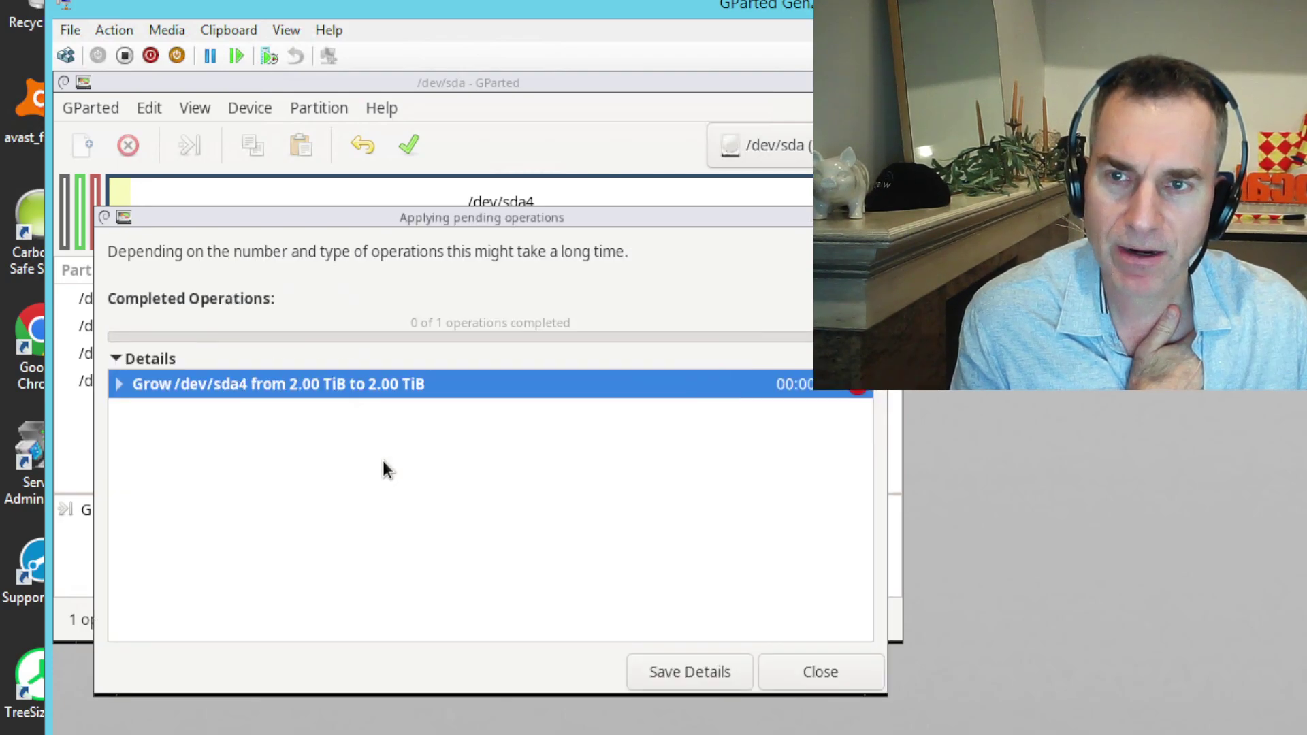
{"action": "left_click", "coordinate": [823, 683]}
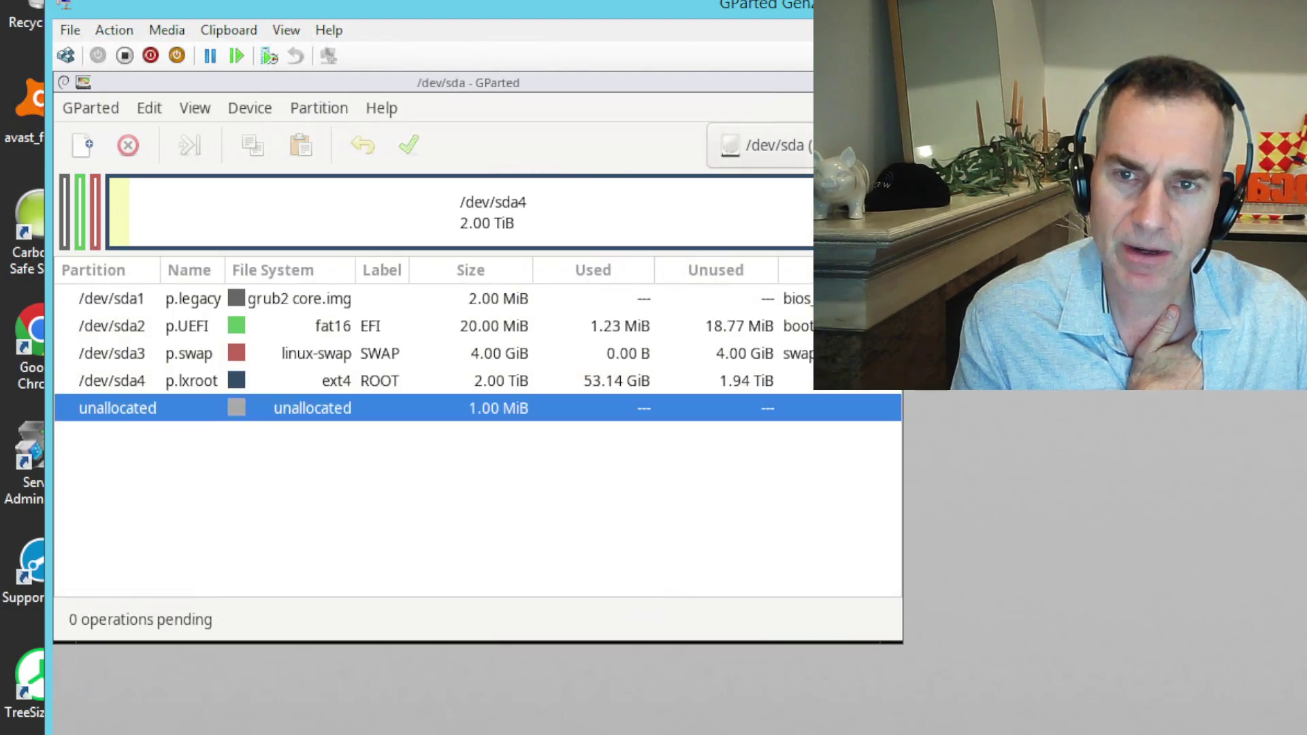
Queue a resize of /dev/sda4 raised to 2093033 MiB
{"action": "left_click", "coordinate": [415, 388]}
{"action": "right_click", "coordinate": [415, 383]}
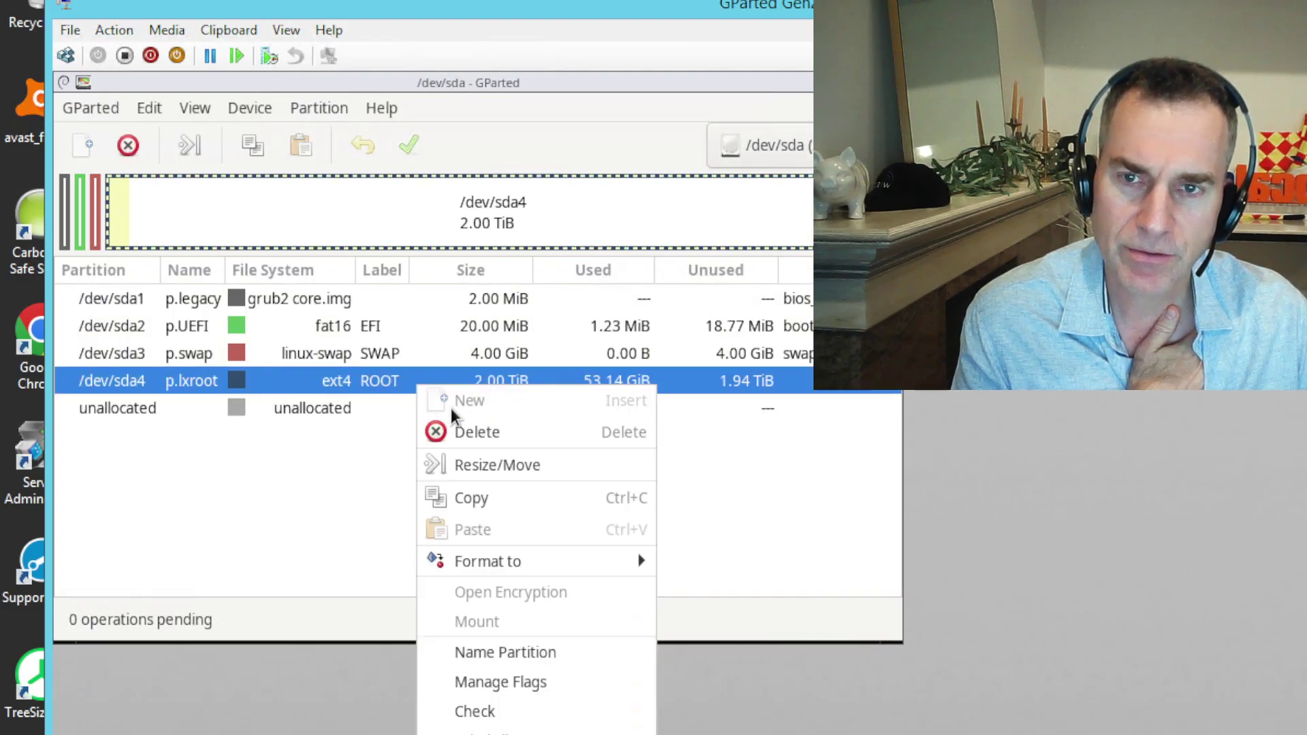
{"action": "left_click", "coordinate": [482, 461]}
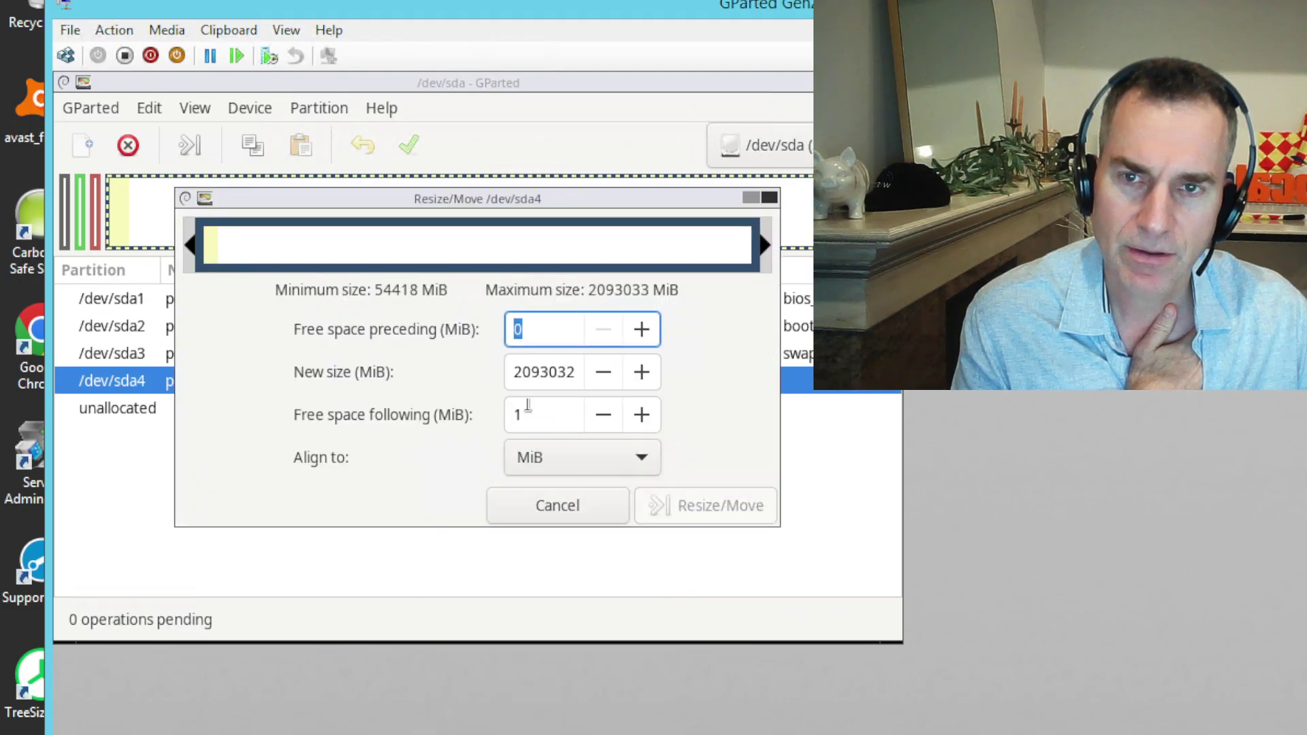
{"action": "left_click", "coordinate": [640, 370]}
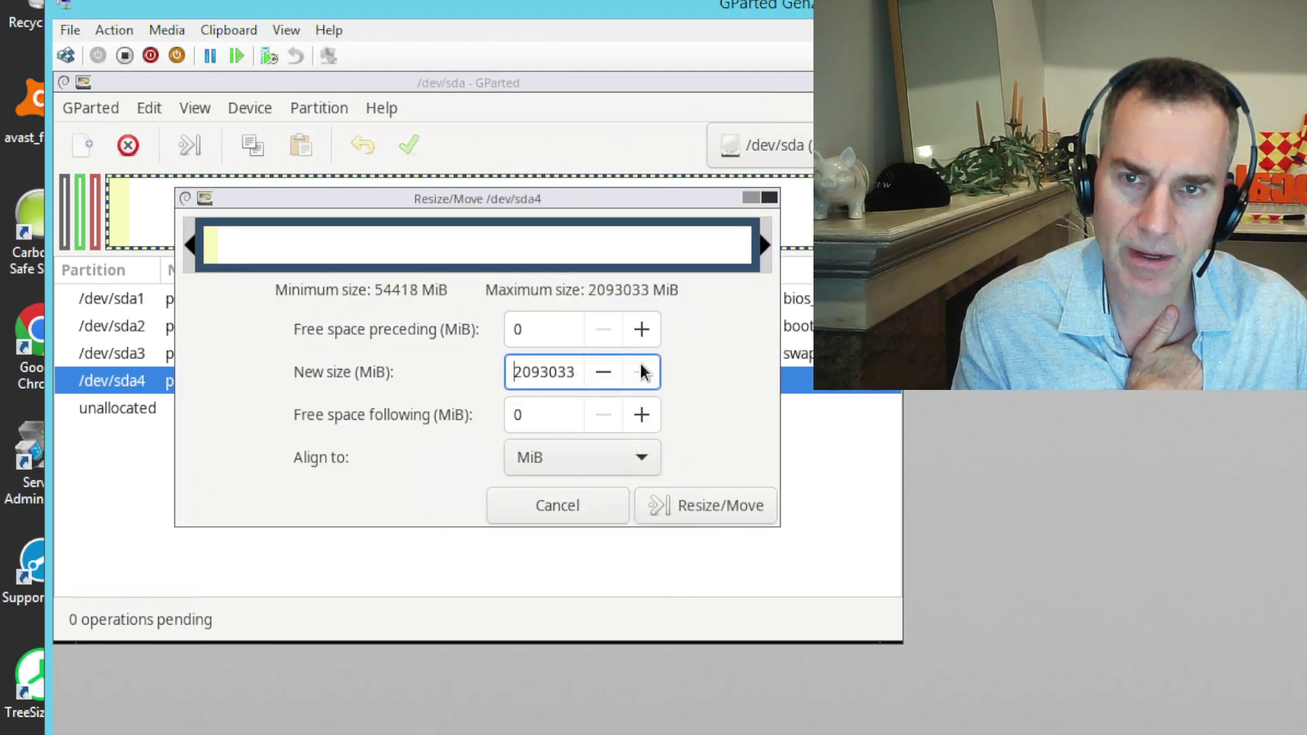
{"action": "left_click", "coordinate": [684, 502]}
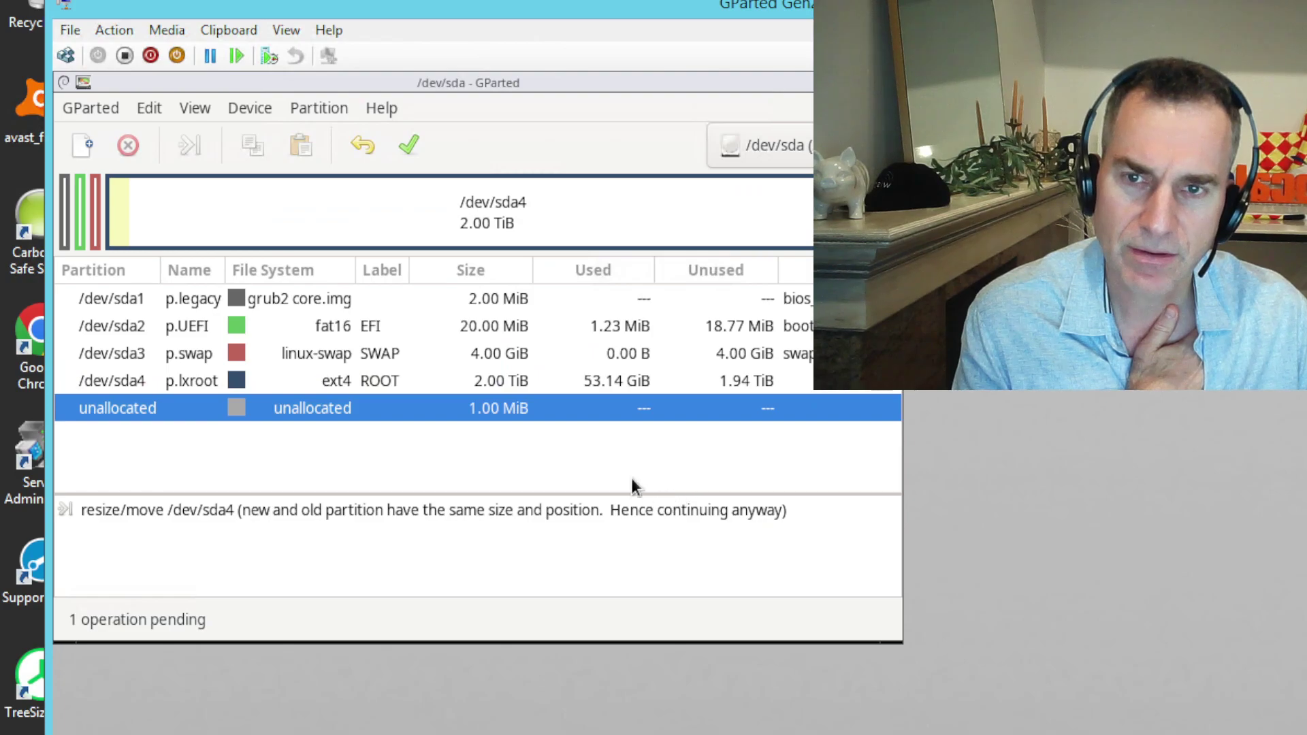
Queue a resize of /dev/sda4 to the full 2093033 MiB with alignment set to None
{"action": "right_click", "coordinate": [502, 380]}
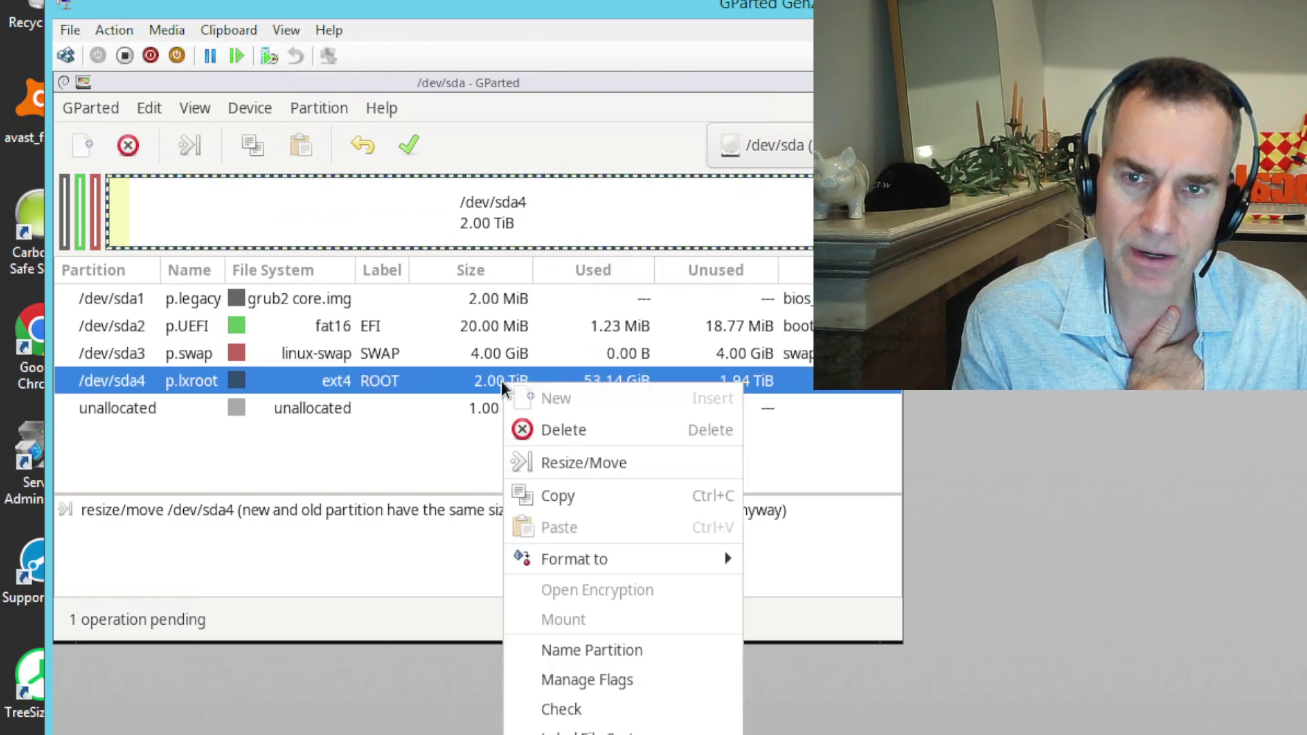
{"action": "left_click", "coordinate": [576, 462]}
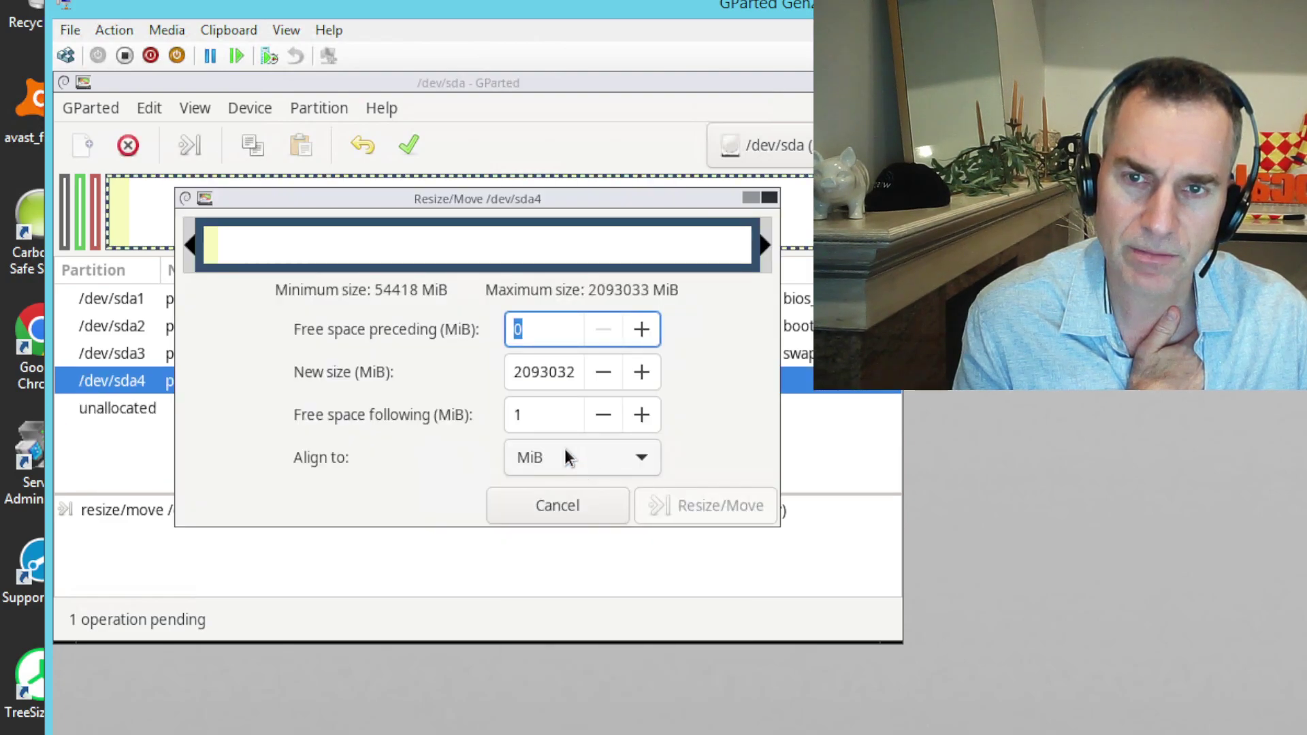
{"action": "left_click", "coordinate": [565, 453]}
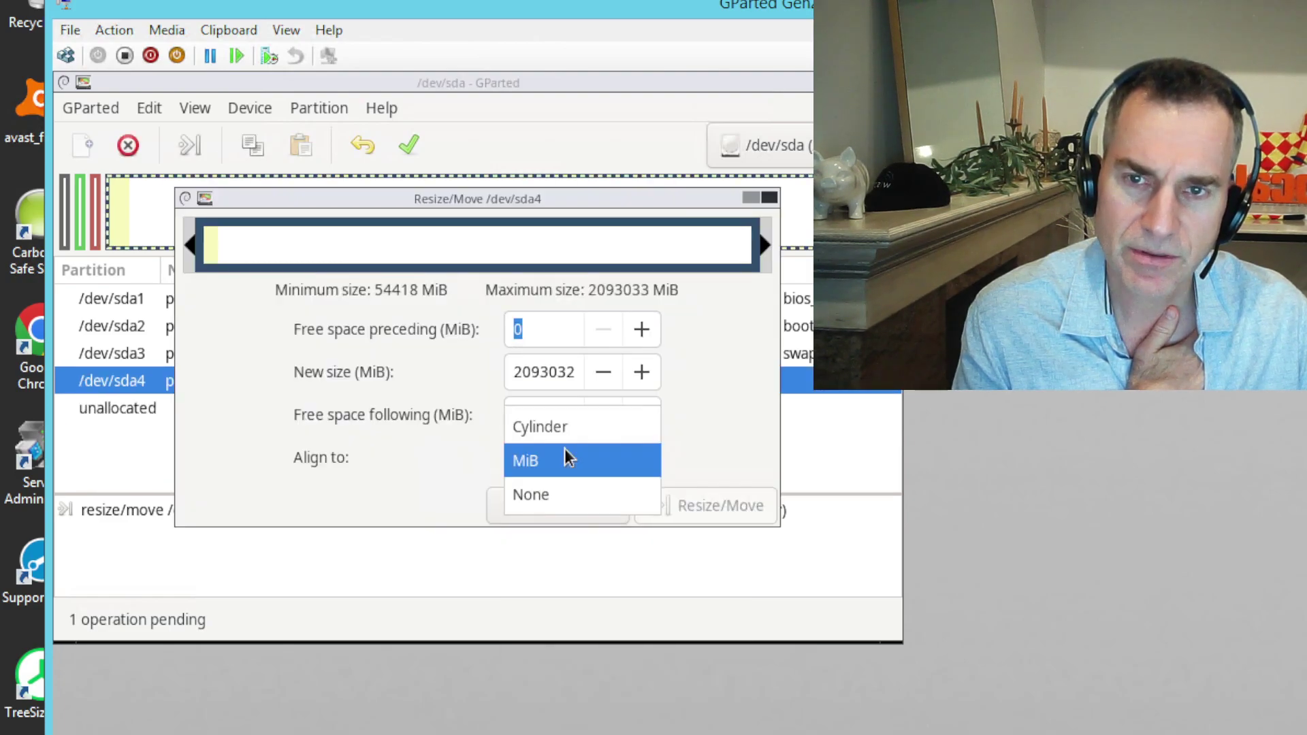
{"action": "left_click", "coordinate": [549, 492]}
{"action": "left_click", "coordinate": [637, 371]}
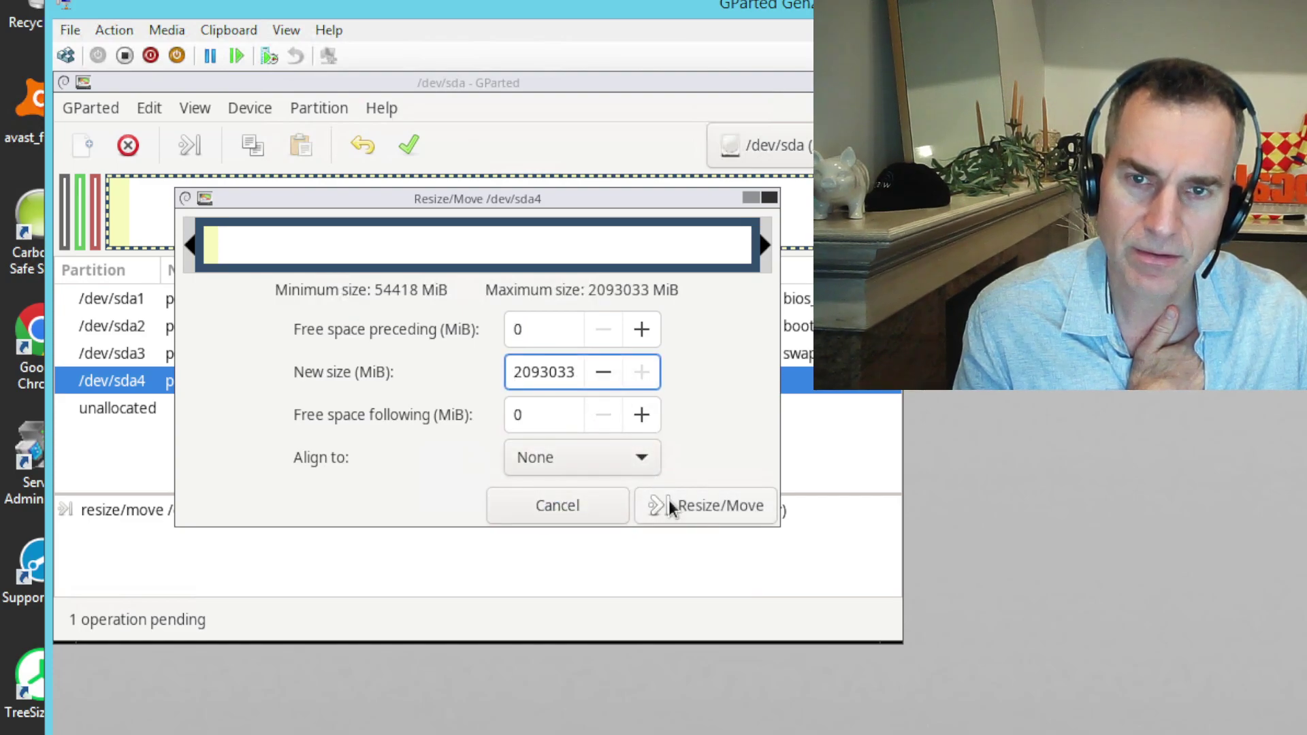
{"action": "left_click", "coordinate": [671, 507]}
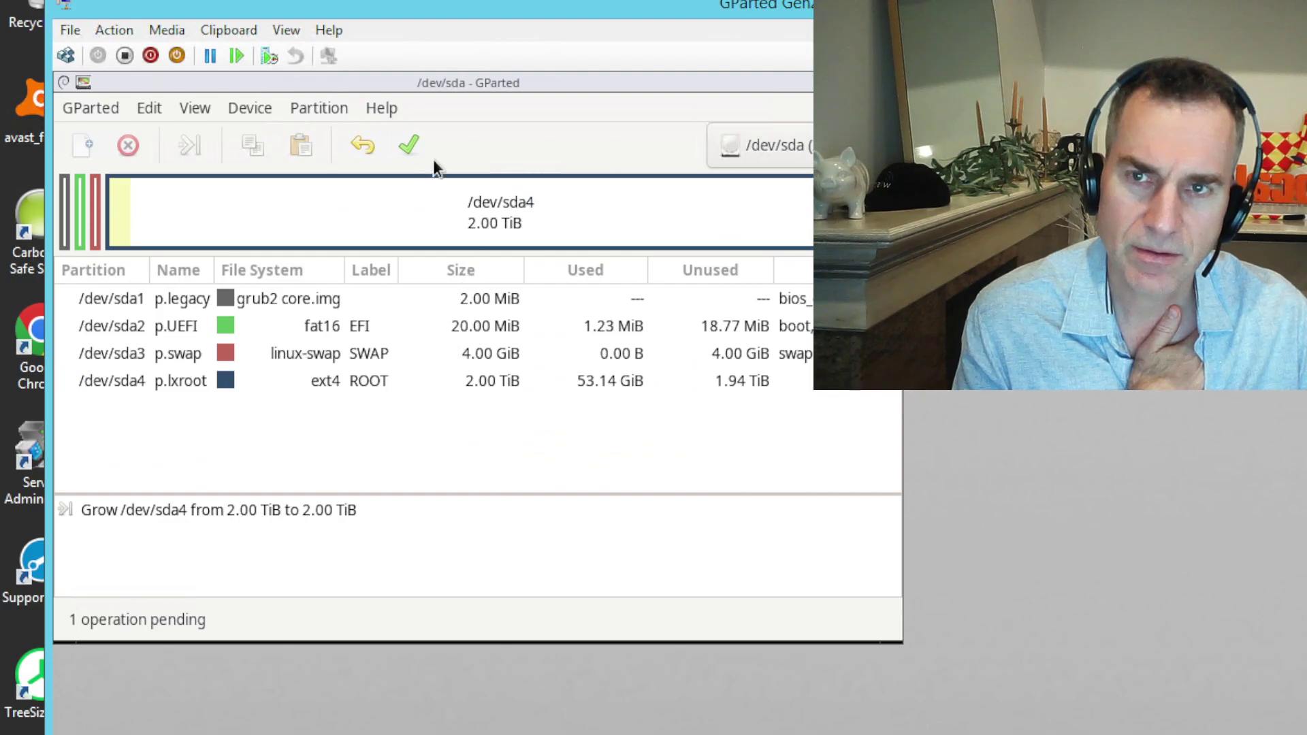
Apply the pending grow, dismiss the error and close the progress window
{"action": "left_click", "coordinate": [418, 146]}
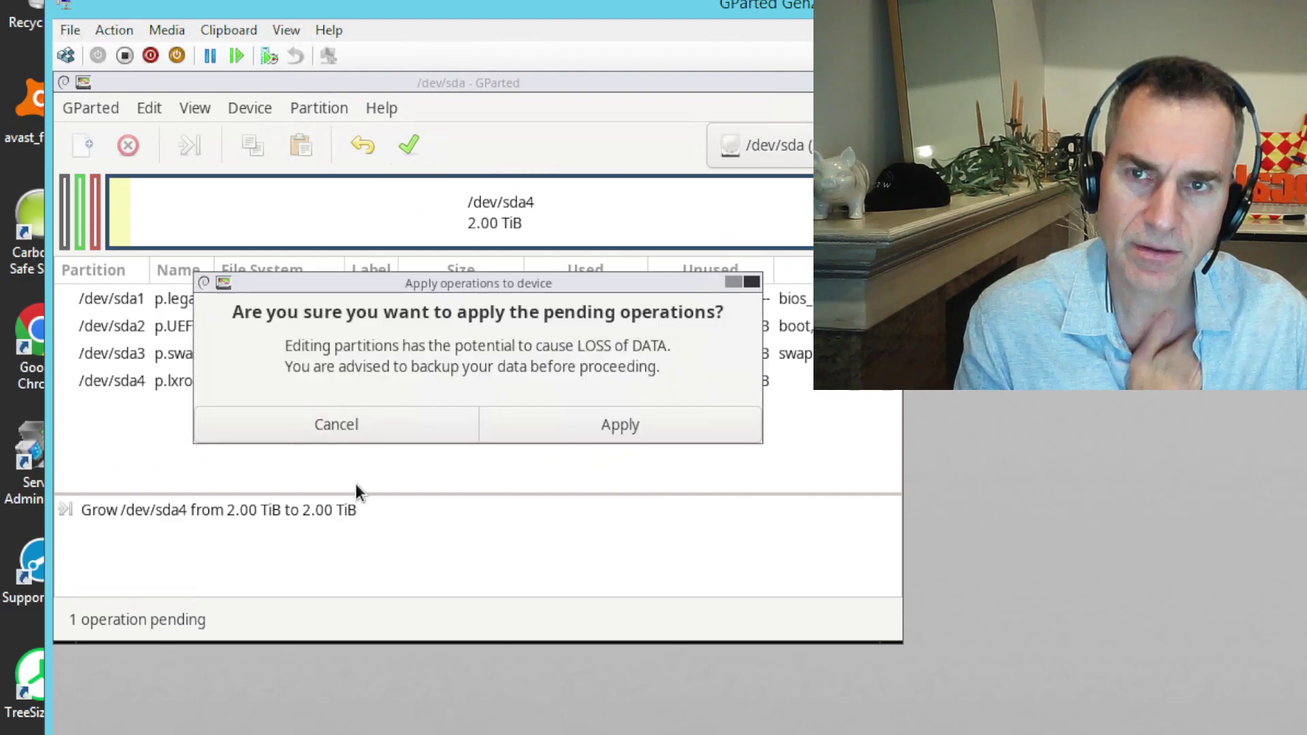
{"action": "left_click", "coordinate": [510, 434]}
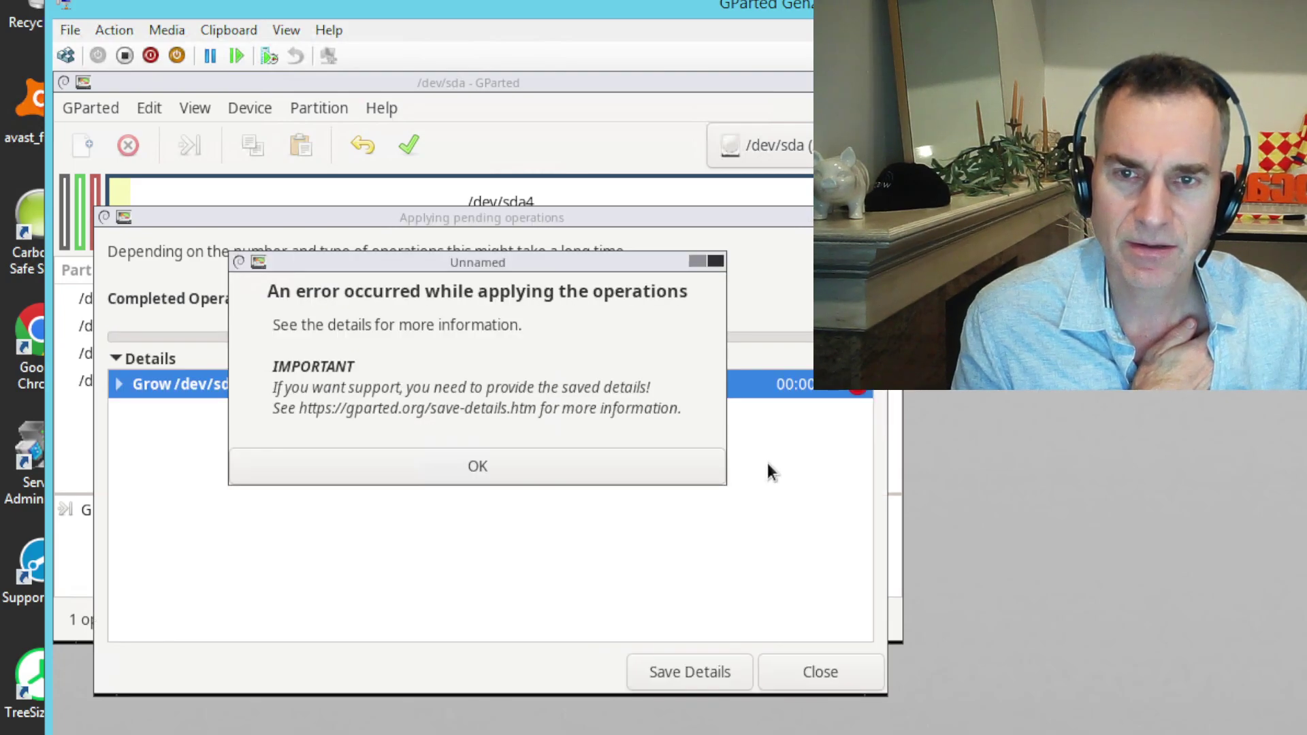
{"action": "left_click", "coordinate": [675, 467]}
{"action": "left_click", "coordinate": [819, 672]}
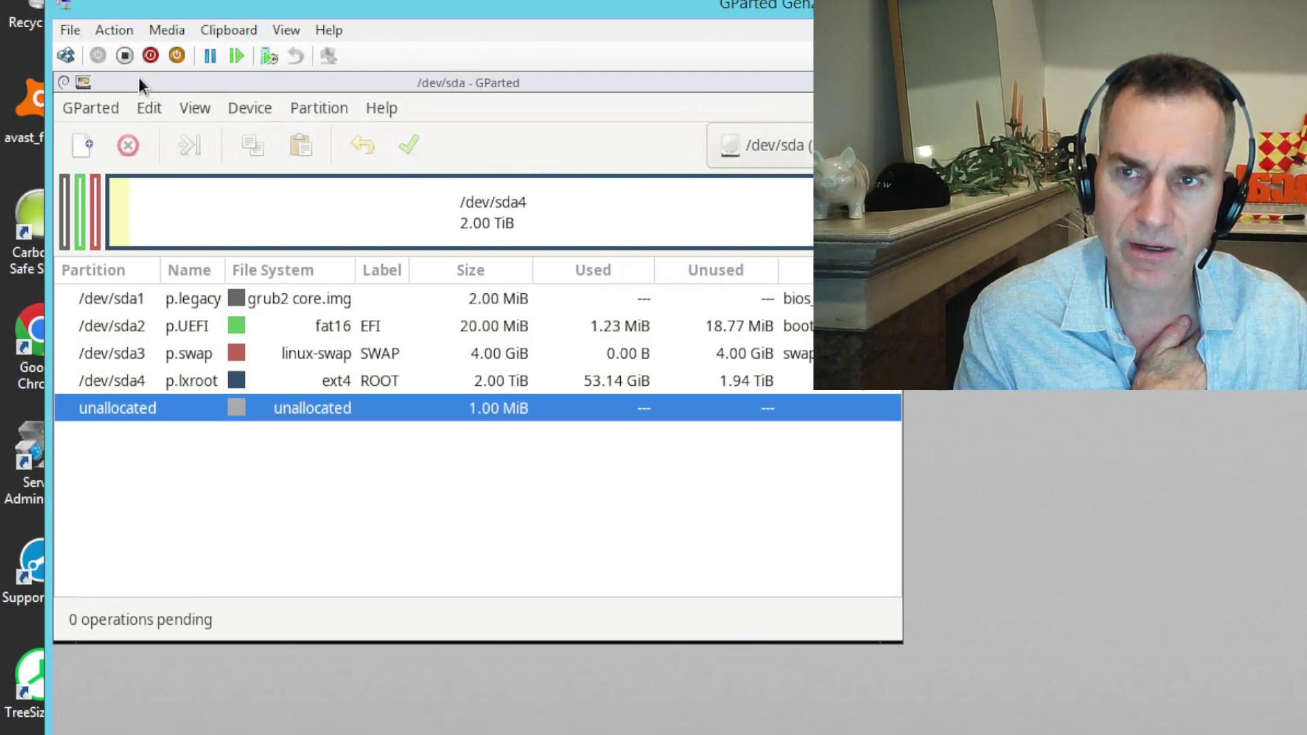
Turn off the GParted Gen2 VM and close its console window
{"action": "left_click", "coordinate": [124, 56]}
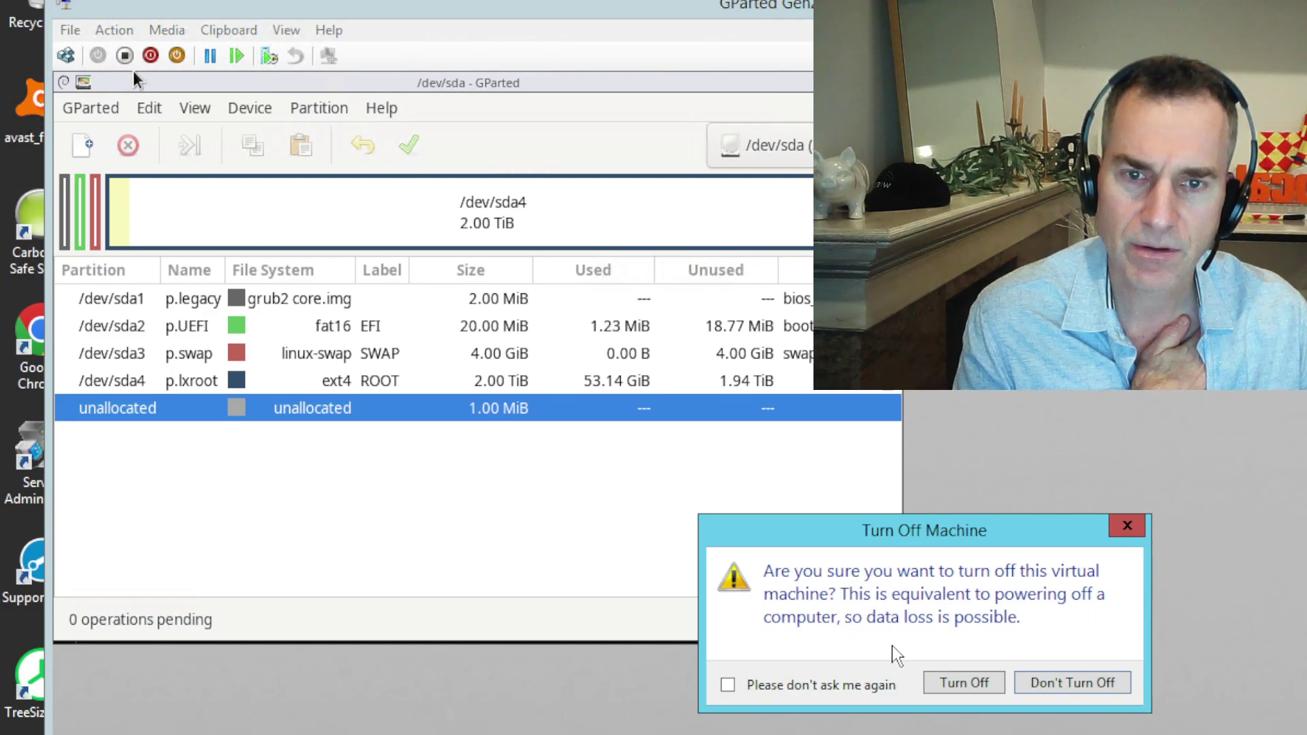
{"action": "left_click", "coordinate": [942, 686]}
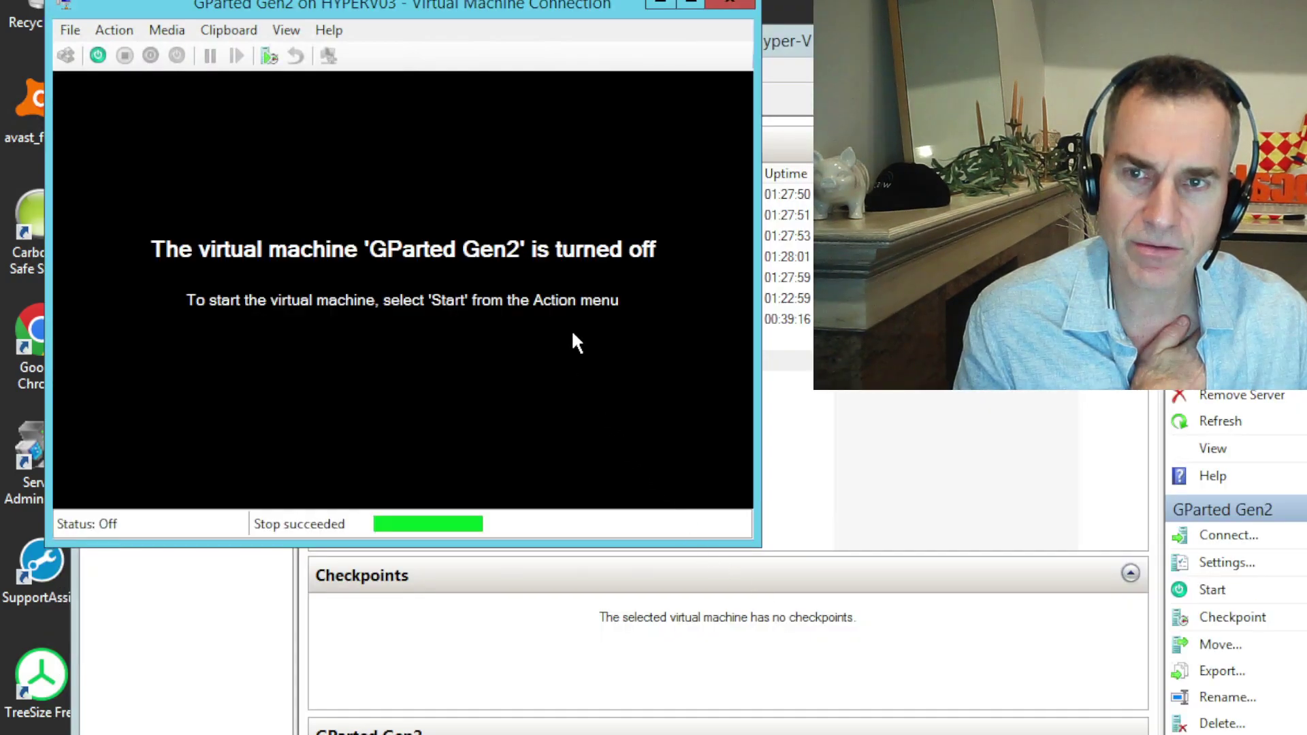
{"action": "left_click", "coordinate": [730, 4]}
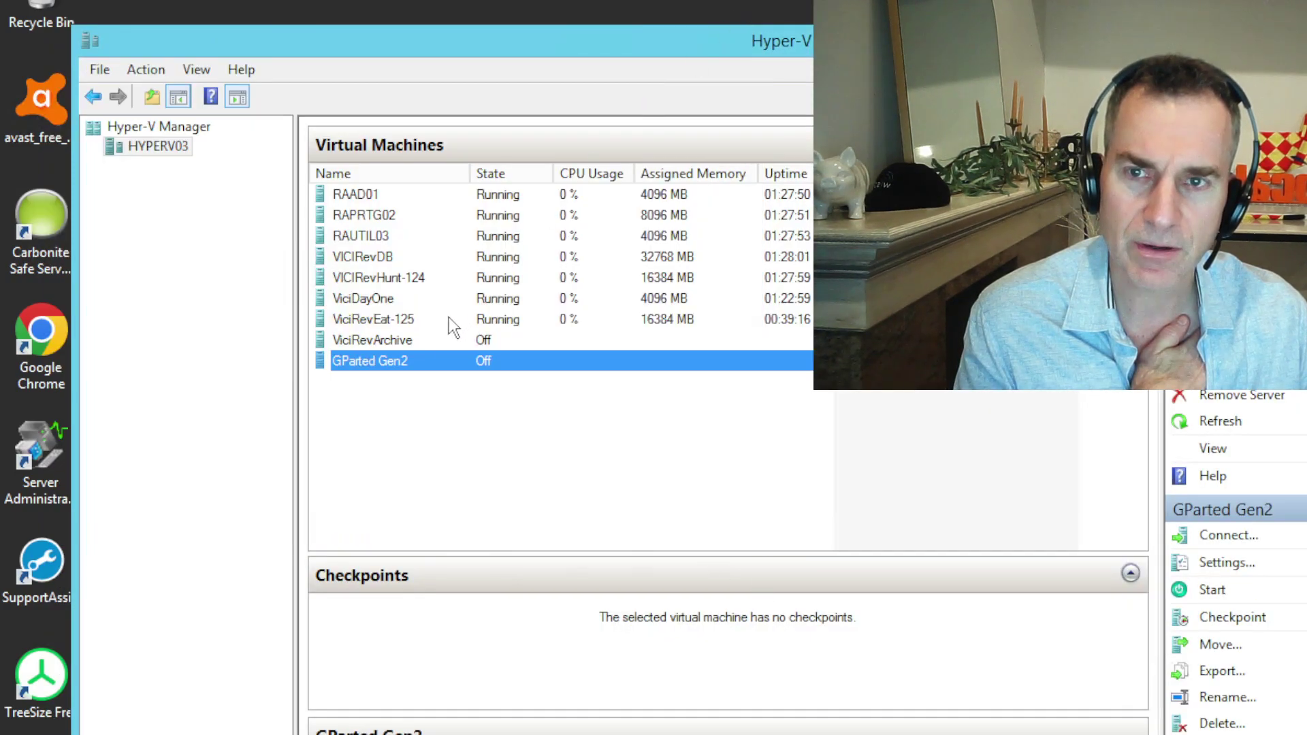
Start ViciRevArchive, connect to its console and boot the default ViciBox GRUB entry
{"action": "left_click", "coordinate": [431, 342]}
{"action": "right_click", "coordinate": [430, 342]}
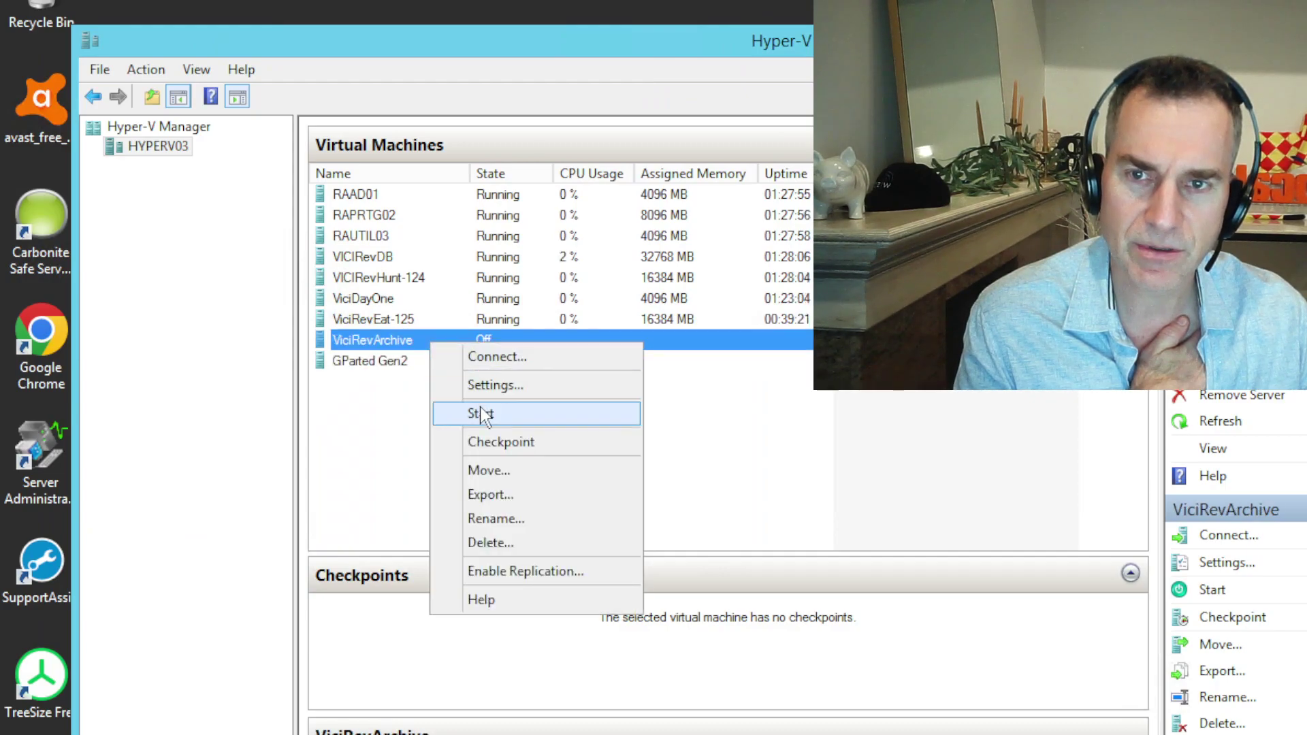
{"action": "left_click", "coordinate": [485, 416]}
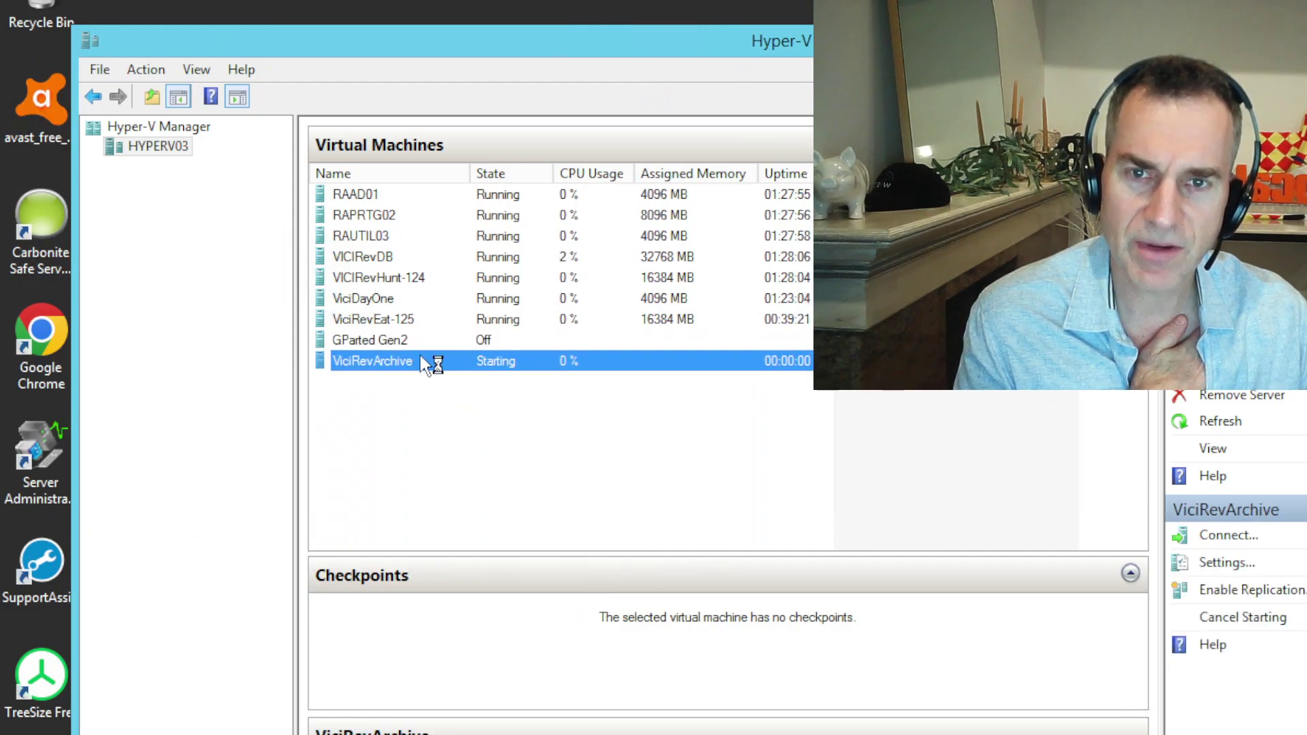
{"action": "double_click", "coordinate": [421, 357]}
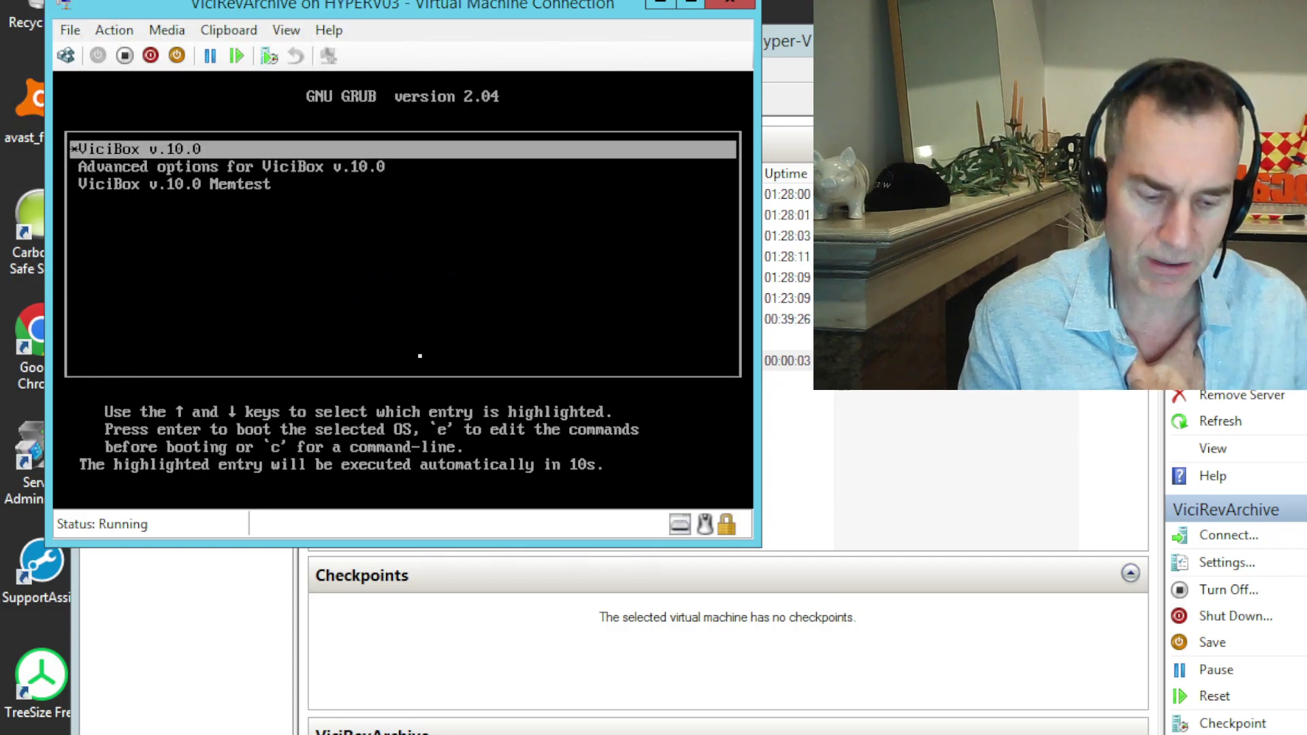
{"action": "key", "text": "Return"}
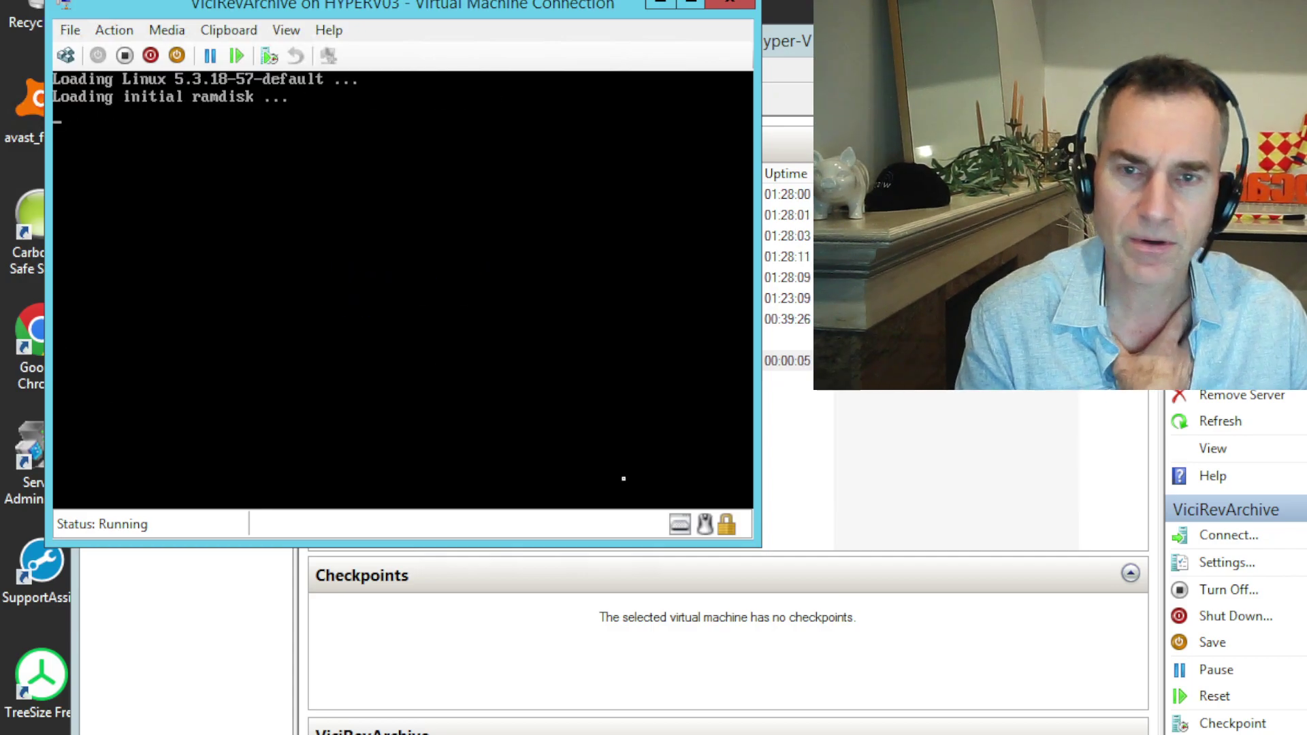
{"action": "key", "text": "alt+Tab"}
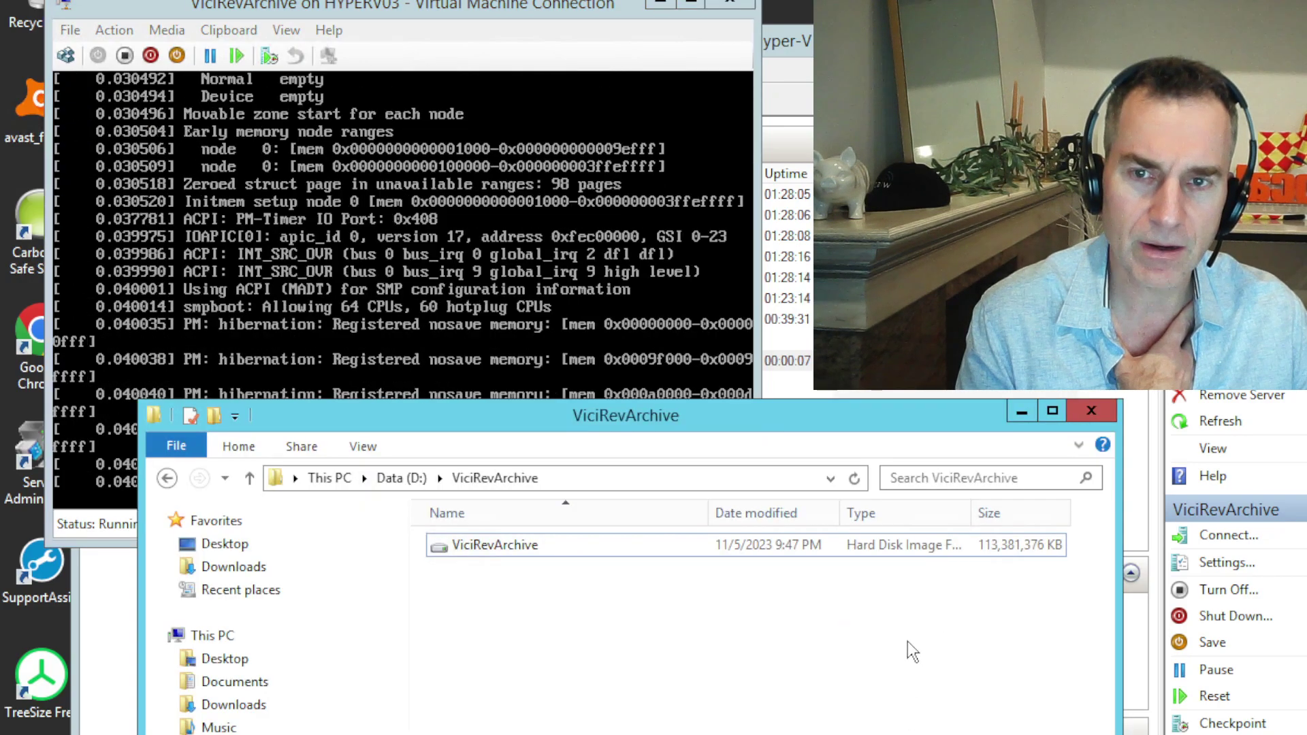
Select the ViciRevArchive .vhdx in File Explorer to read its 113,381,376 KB size
{"action": "left_click", "coordinate": [987, 549]}
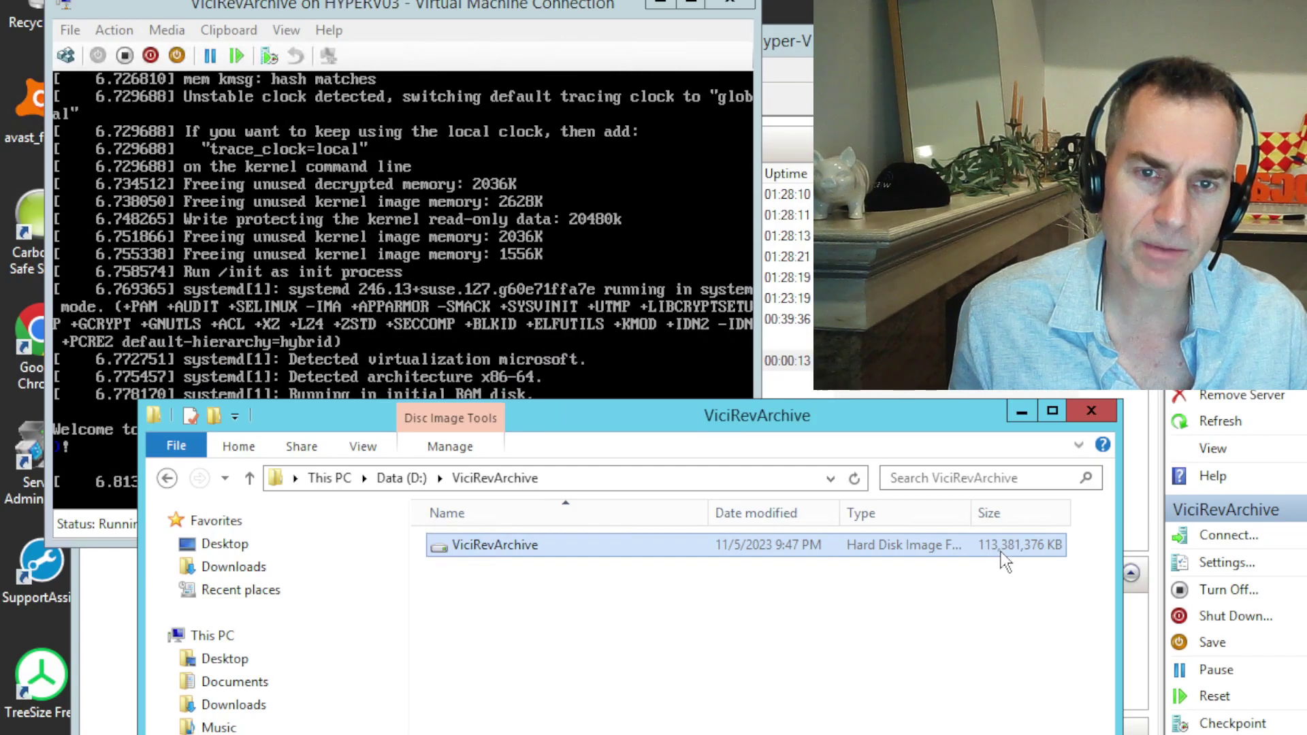
{"action": "left_click", "coordinate": [949, 603]}
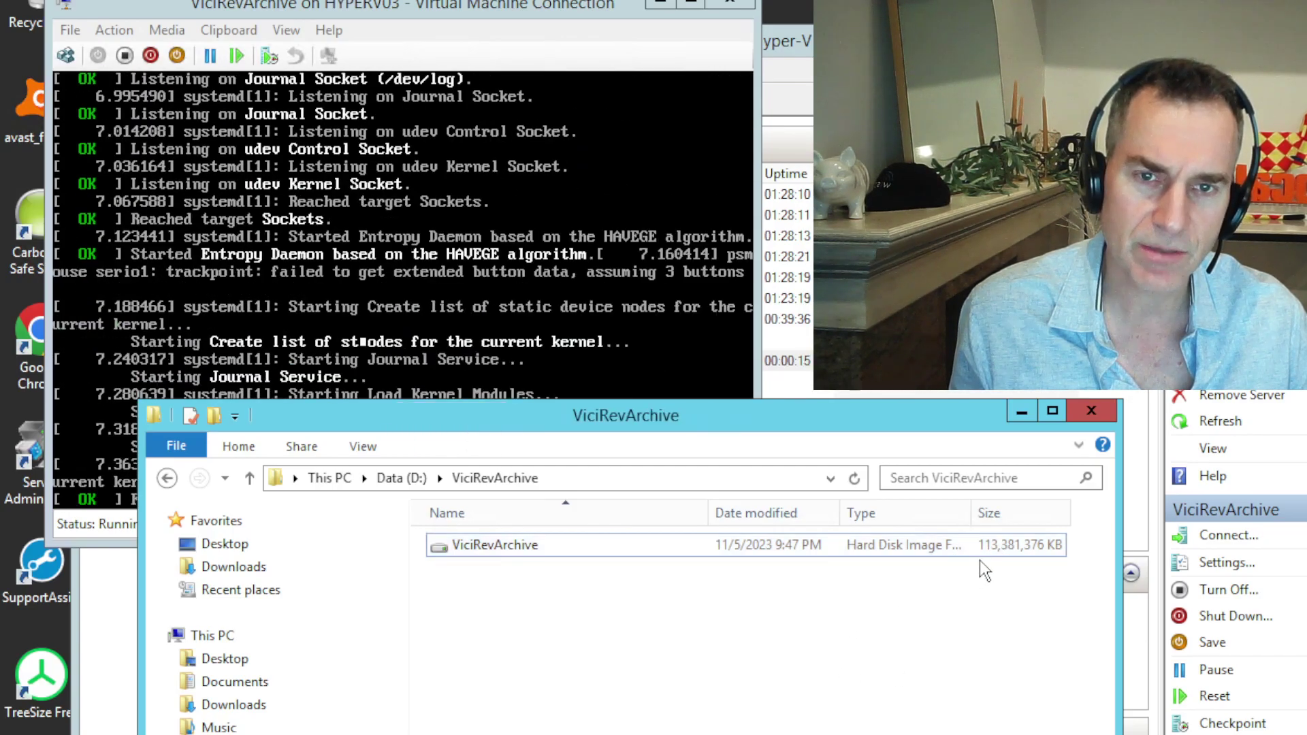
{"action": "left_click", "coordinate": [983, 553]}
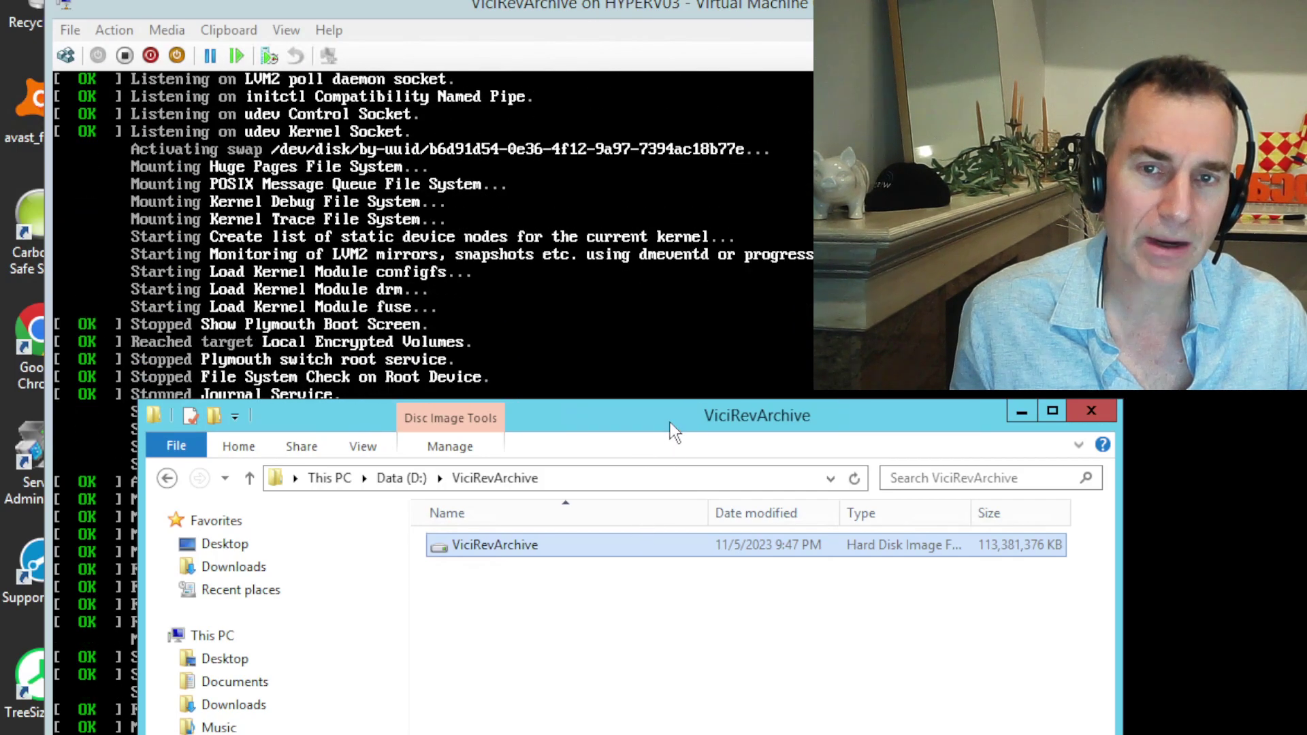
{"action": "left_click_drag", "start_coordinate": [670, 422], "coordinate": [671, 455]}
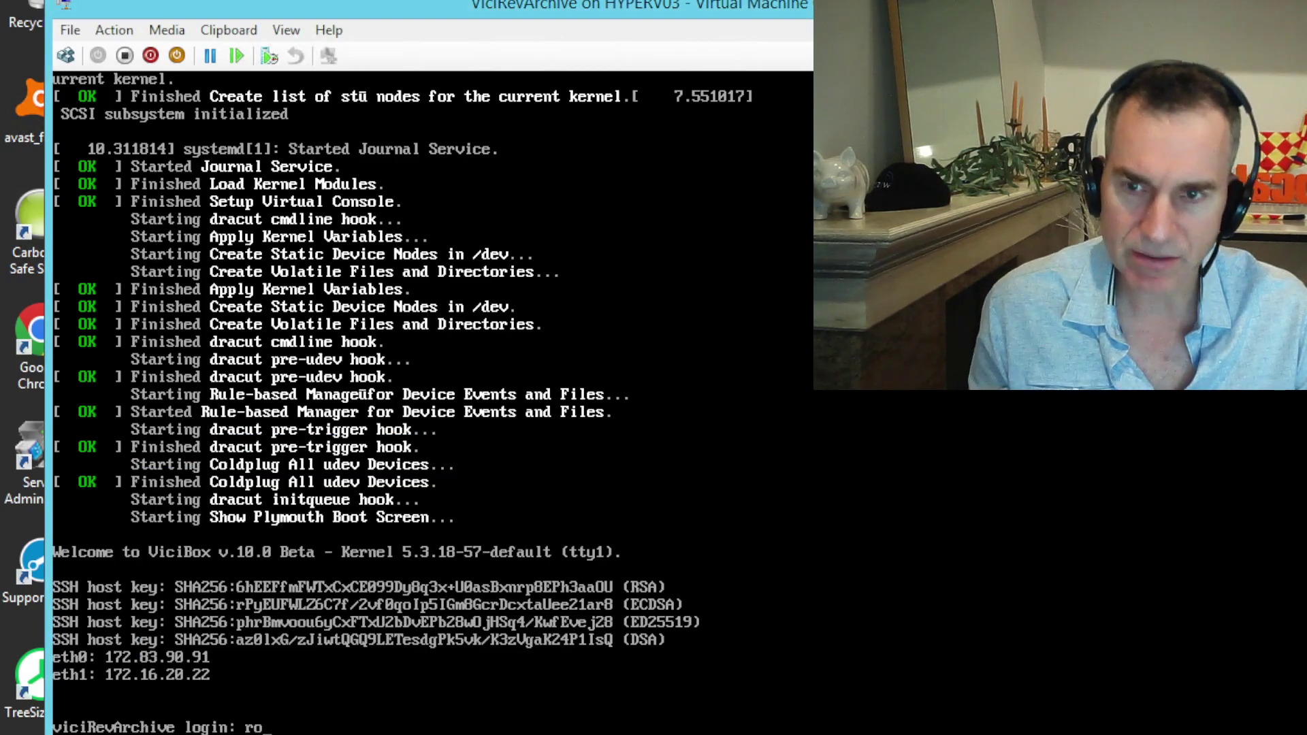
Log in to ViciRevArchive and run df -k, showing /dev/sda4 at about 2 TB
{"action": "type", "text": "ot"}
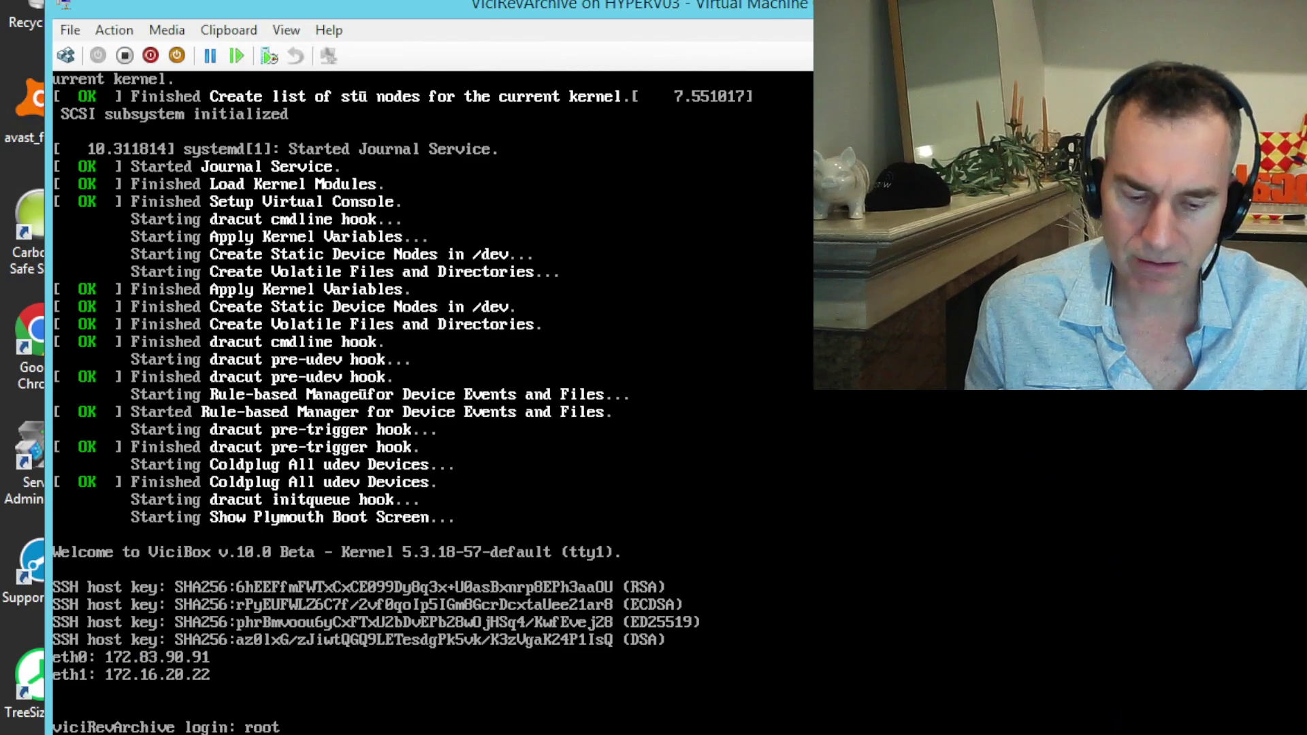
{"action": "key", "text": "Return"}
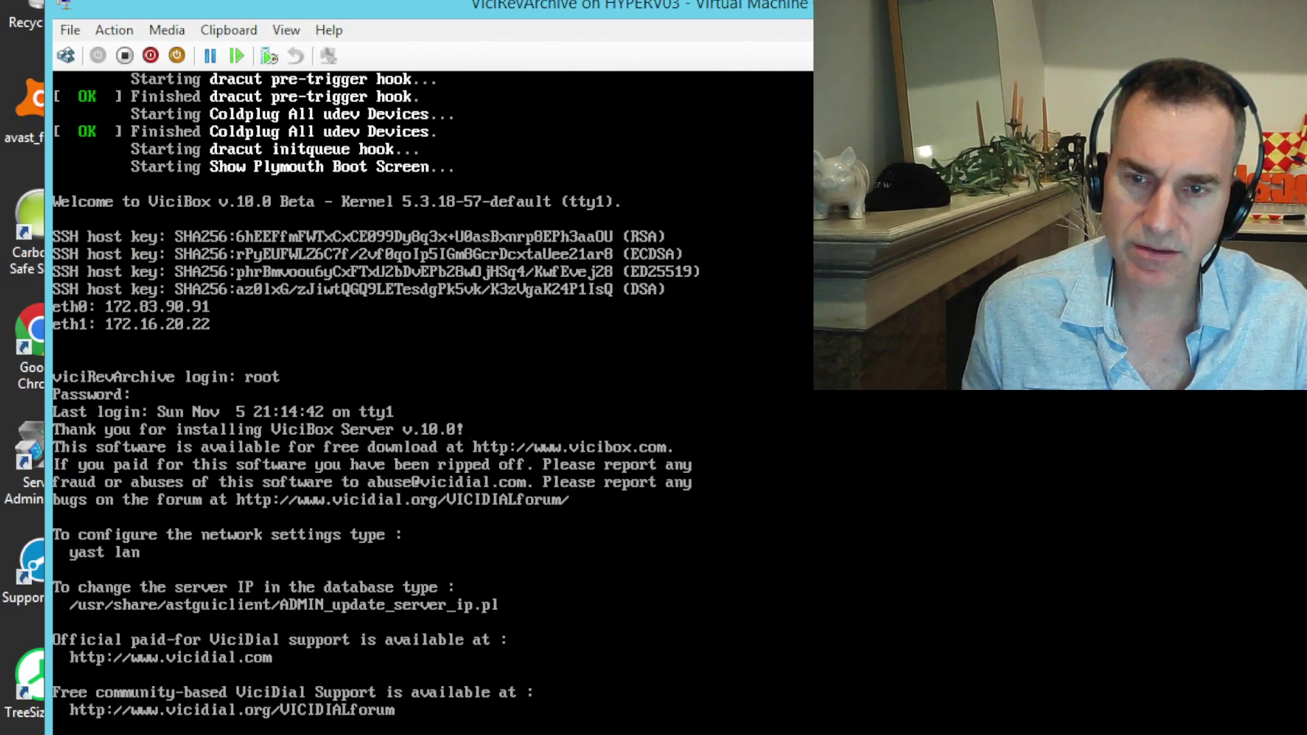
{"action": "type", "text": "df -k"}
{"action": "key", "text": "Return"}
{"action": "key", "text": "Return"}
{"action": "key", "text": "Return"}
{"action": "key", "text": "Return"}
{"action": "key", "text": "Return"}
{"action": "key", "text": "Return"}
{"action": "key", "text": "Return"}
{"action": "key", "text": "Return"}
{"action": "key", "text": "Return"}
{"action": "key", "text": "Return"}
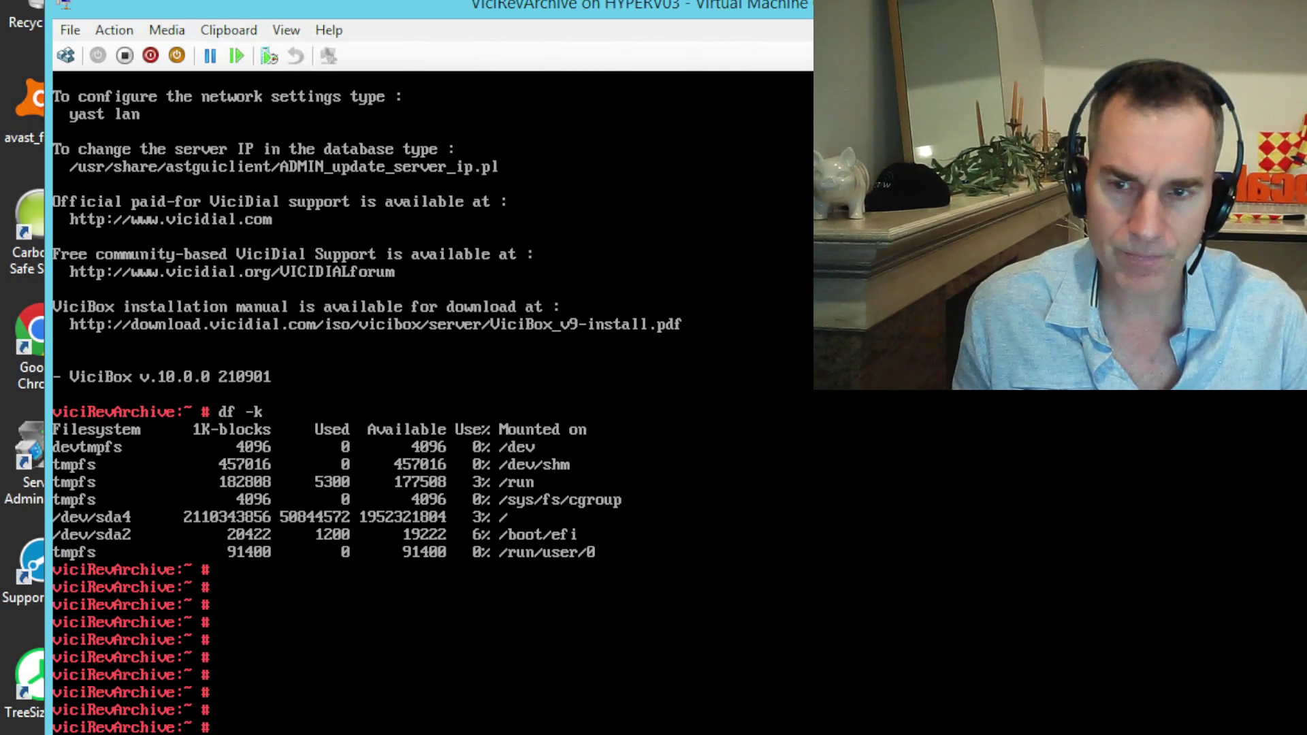
List the current directory's files with ls -ltr
{"action": "key", "text": "Return"}
{"action": "key", "text": "Return"}
{"action": "key", "text": "Return"}
{"action": "key", "text": "Return"}
{"action": "key", "text": "Return"}
{"action": "key", "text": "Return"}
{"action": "key", "text": "Return"}
{"action": "key", "text": "Return"}
{"action": "key", "text": "Return"}
{"action": "key", "text": "Return"}
{"action": "key", "text": "Return"}
{"action": "key", "text": "Return"}
{"action": "key", "text": "Return"}
{"action": "key", "text": "Return"}
{"action": "key", "text": "Return"}
{"action": "key", "text": "Return"}
{"action": "type", "text": "ls -ltr"}
{"action": "key", "text": "Return"}
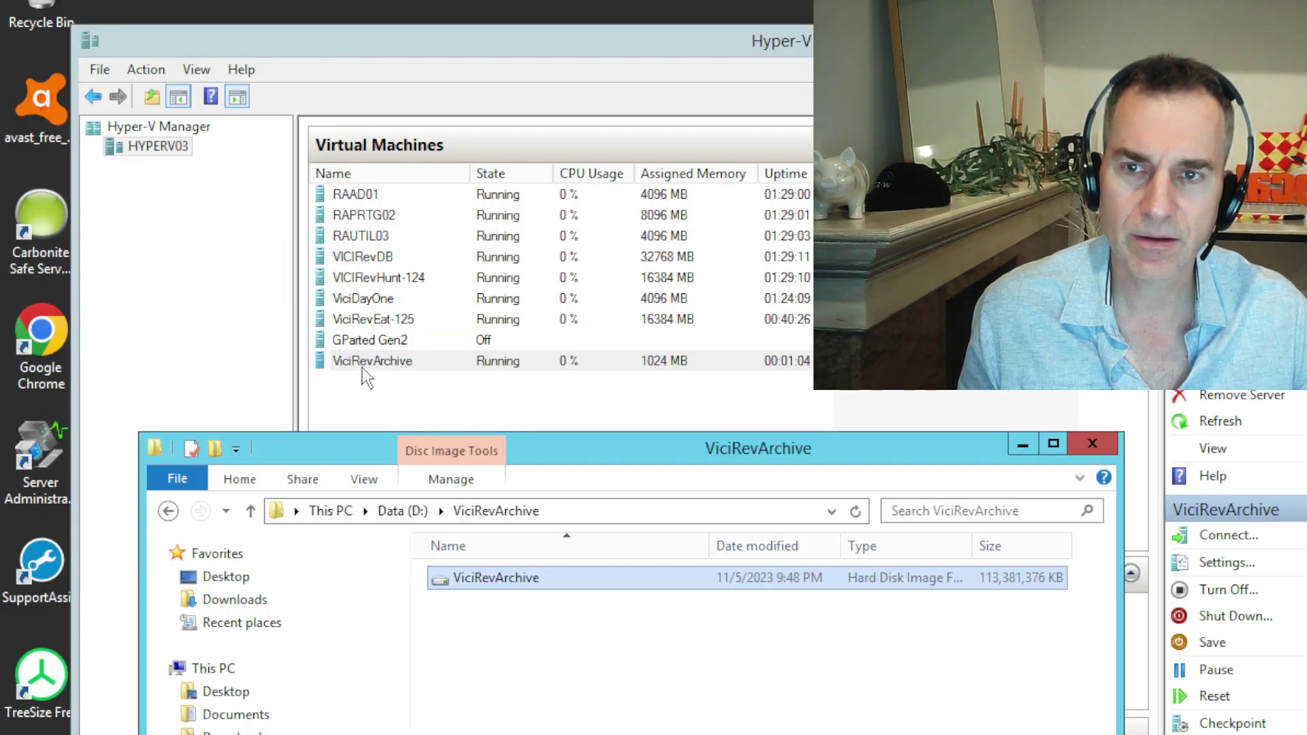
{"action": "left_click", "coordinate": [368, 361]}
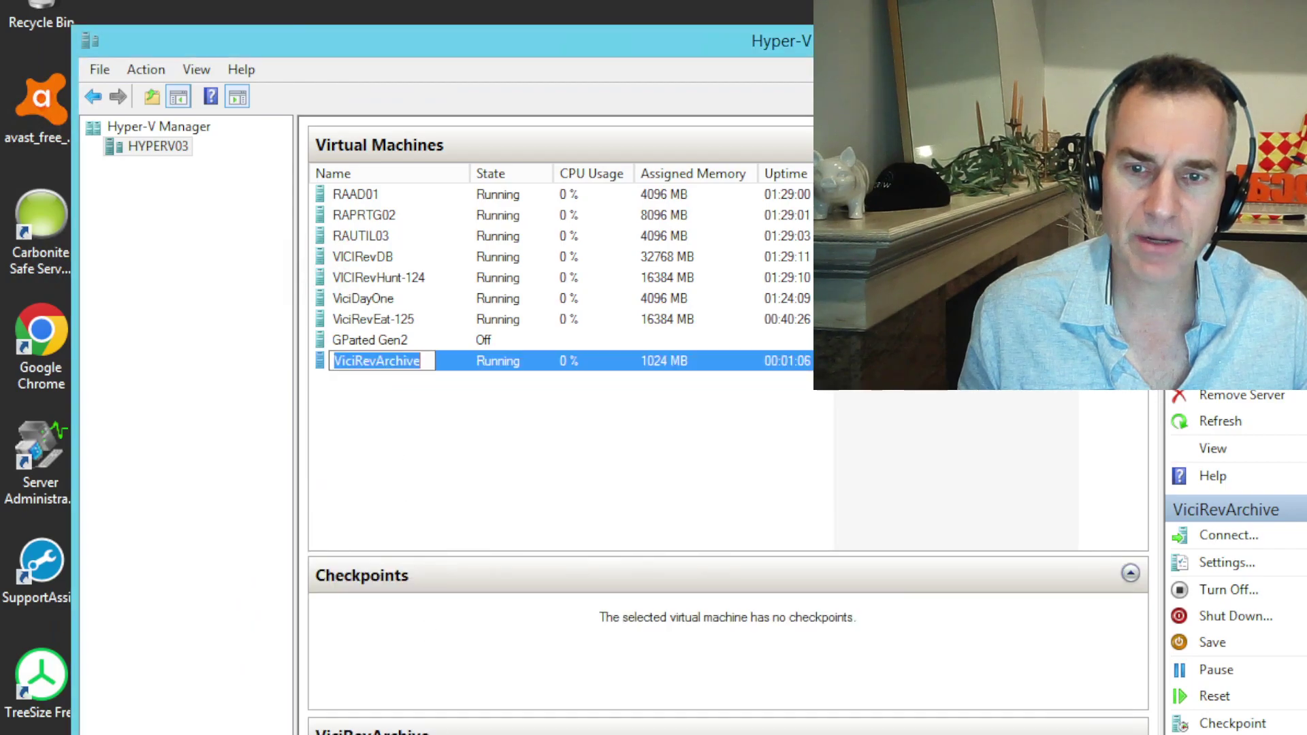
{"action": "key", "text": "alt+Tab"}
{"action": "left_click", "coordinate": [885, 589]}
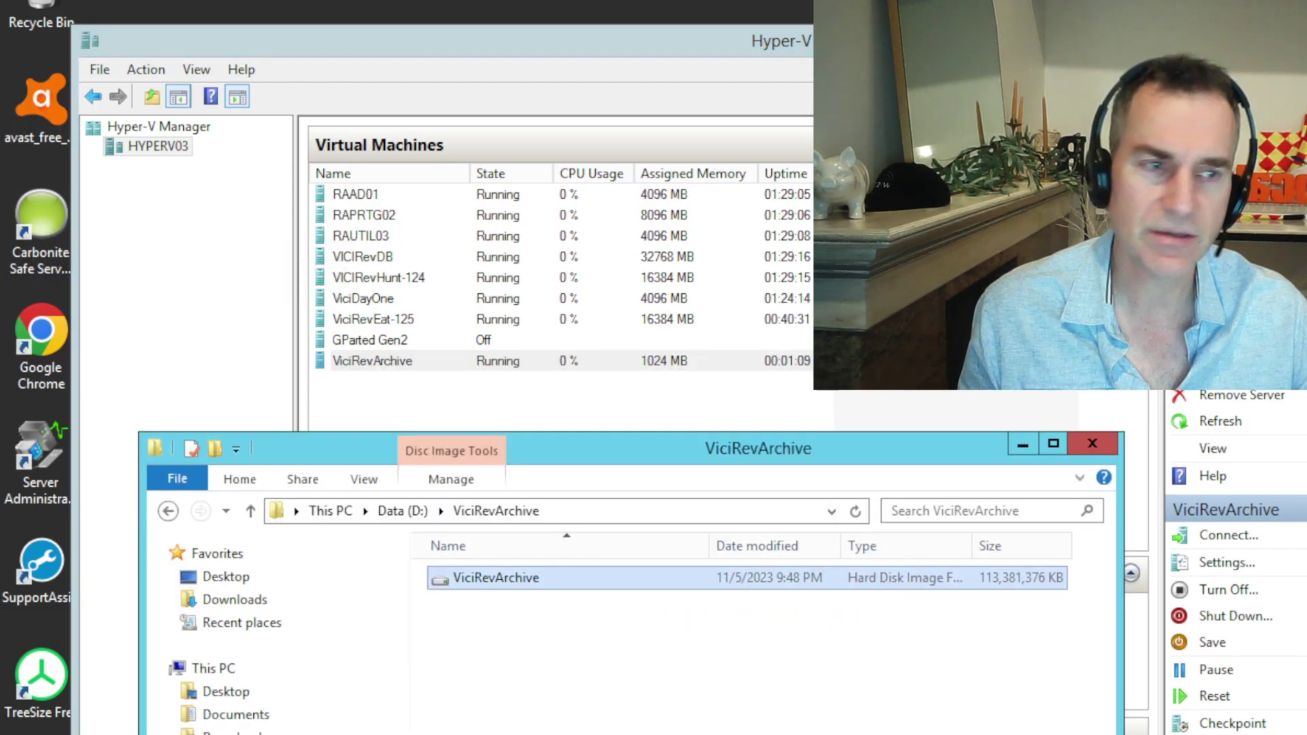